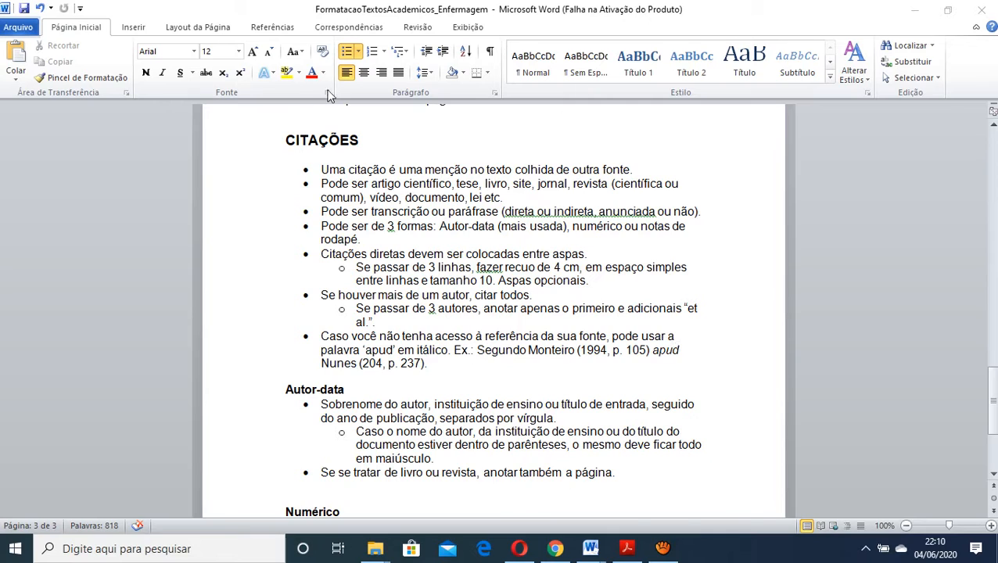
Highlight the CITAÇÕES heading, then place the cursor on the blank line beneath it
click(360, 139)
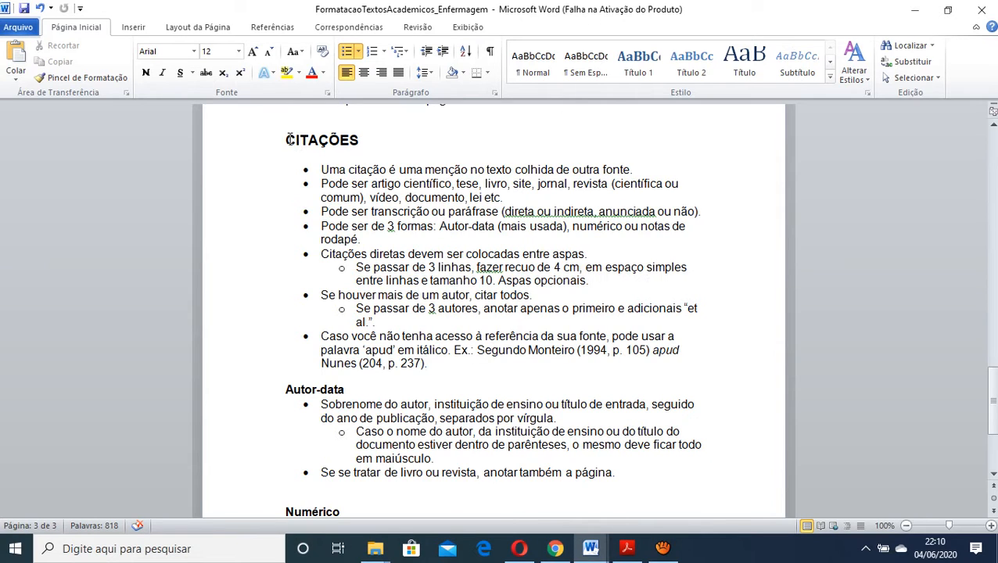
drag(286, 139, 361, 141)
click(411, 152)
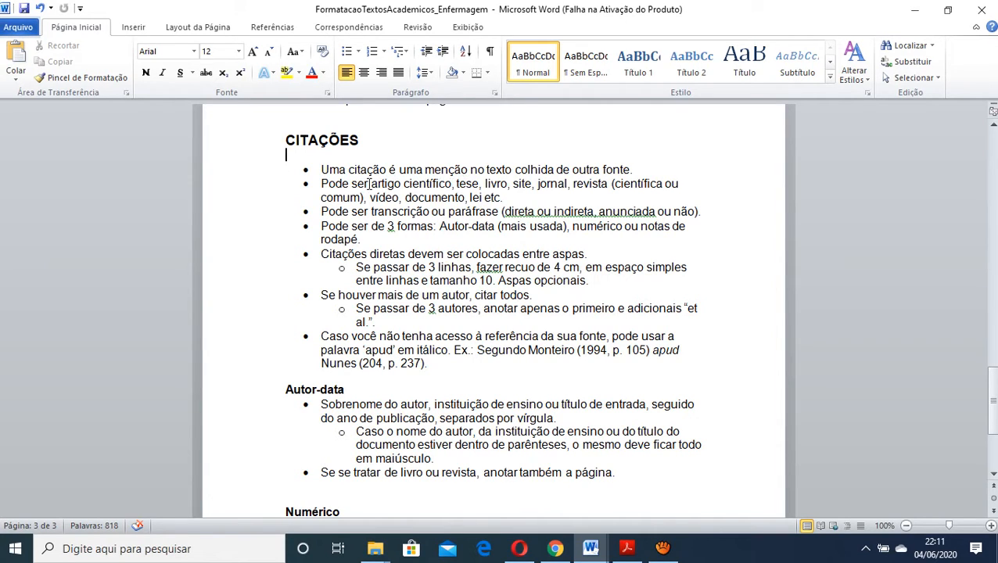
Highlight "artigo científico" among the source types, then the transcription, paraphrase, direct, indirect and announced terms in the following bullet
drag(371, 183, 452, 183)
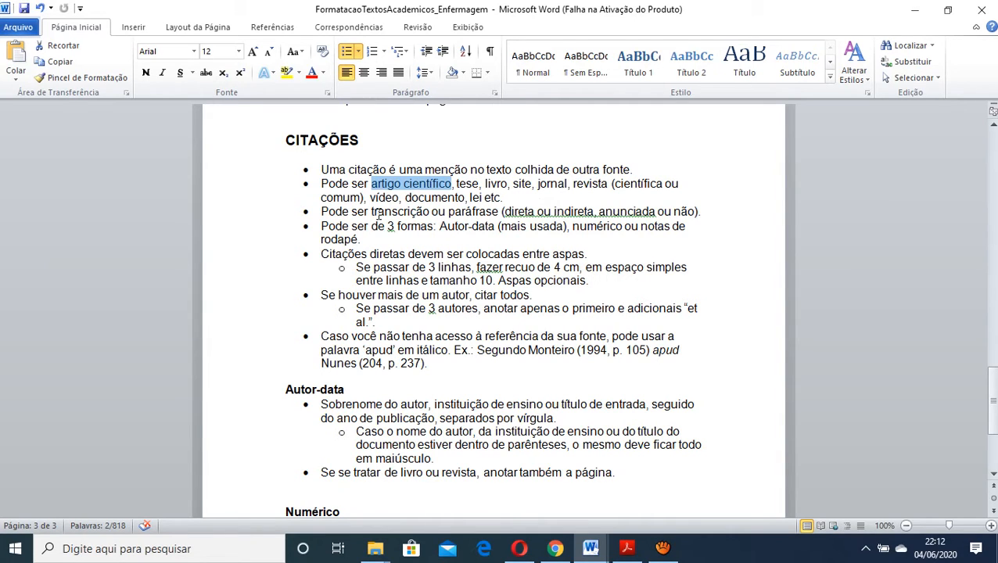
drag(373, 212, 530, 217)
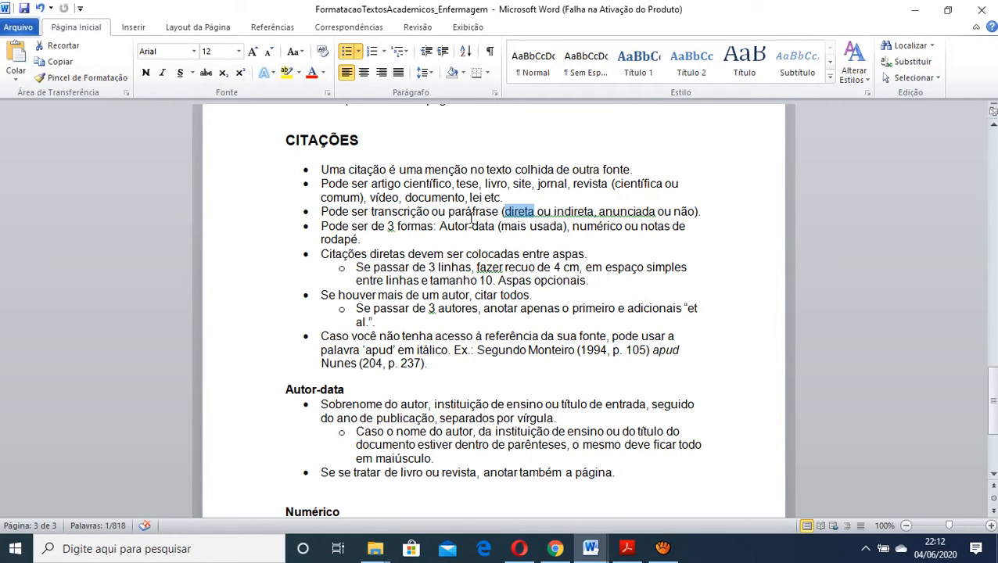
drag(449, 216, 487, 216)
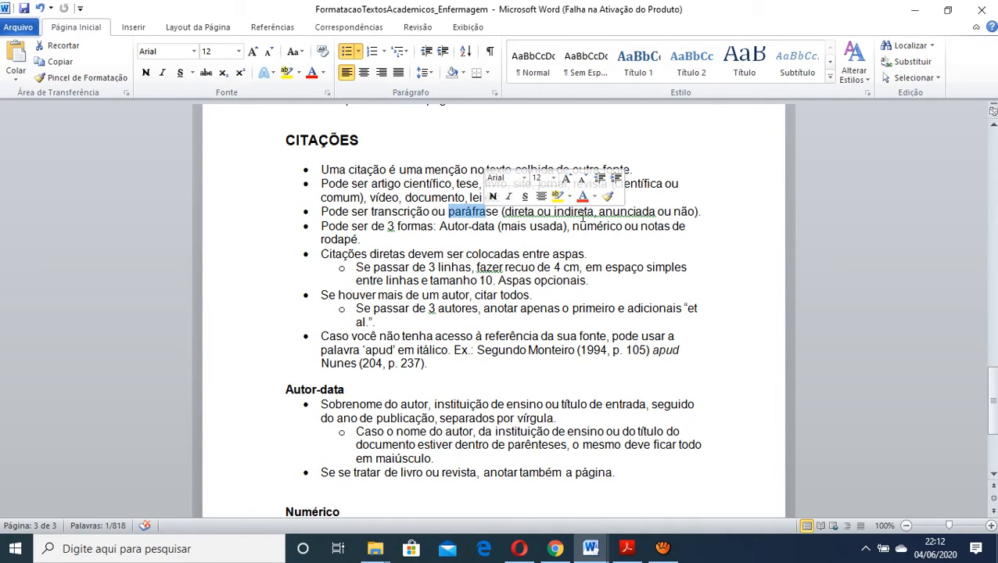
drag(554, 212, 693, 211)
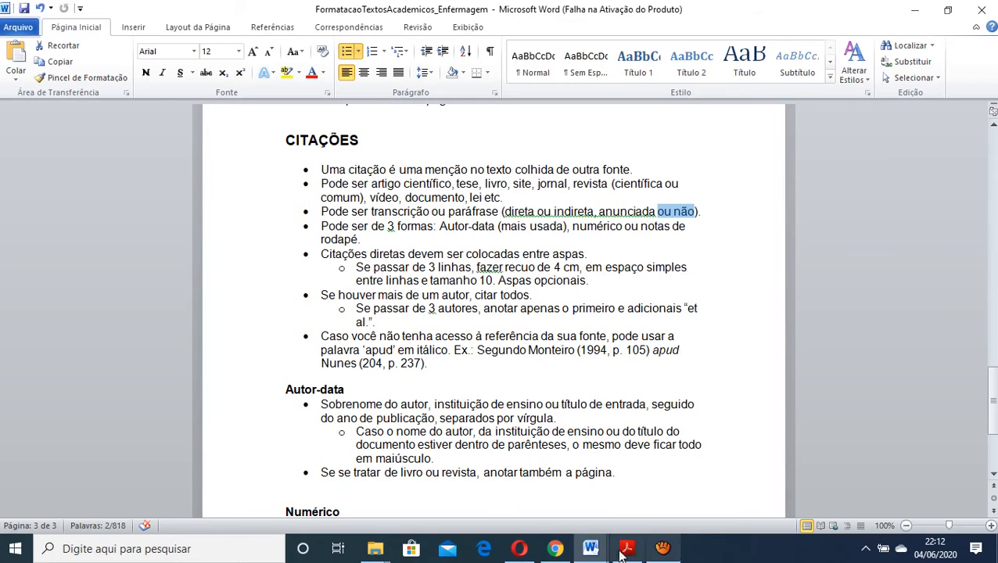
Switch to the TCC_PosGraduacao document in Chrome and highlight the first paragraph of section 1.1 up to its citation
click(555, 548)
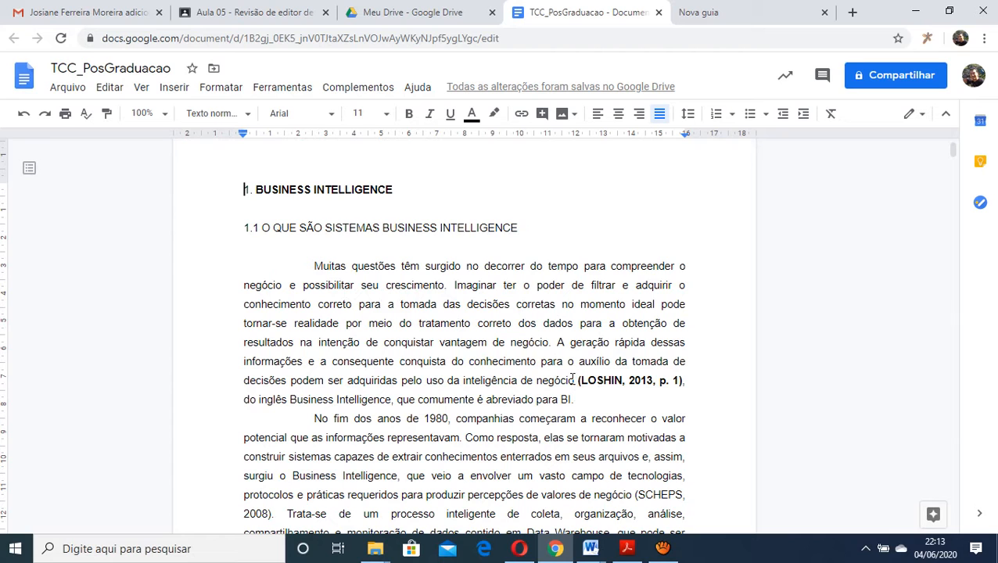
scroll(570, 380, down, 3)
scroll(570, 379, up, 3)
drag(313, 268, 566, 389)
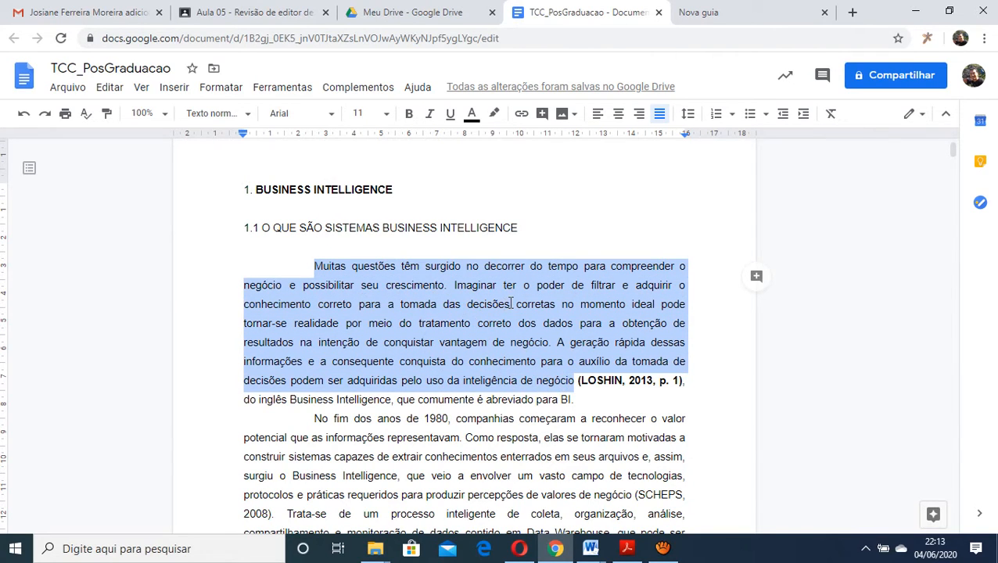
click(564, 381)
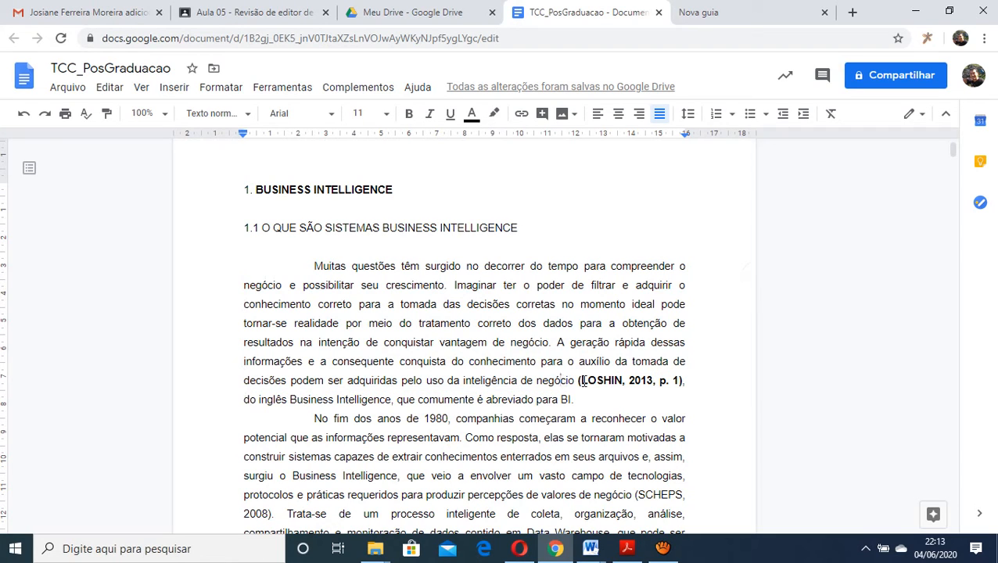
Highlight the bold author-date citation in the first paragraph, including its year and page number separately
drag(578, 381, 683, 381)
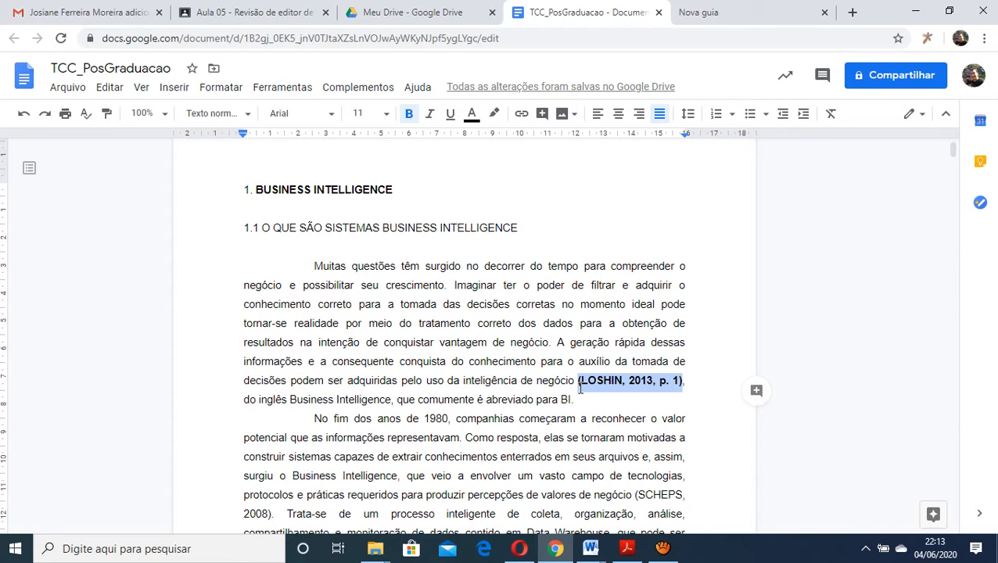
click(622, 385)
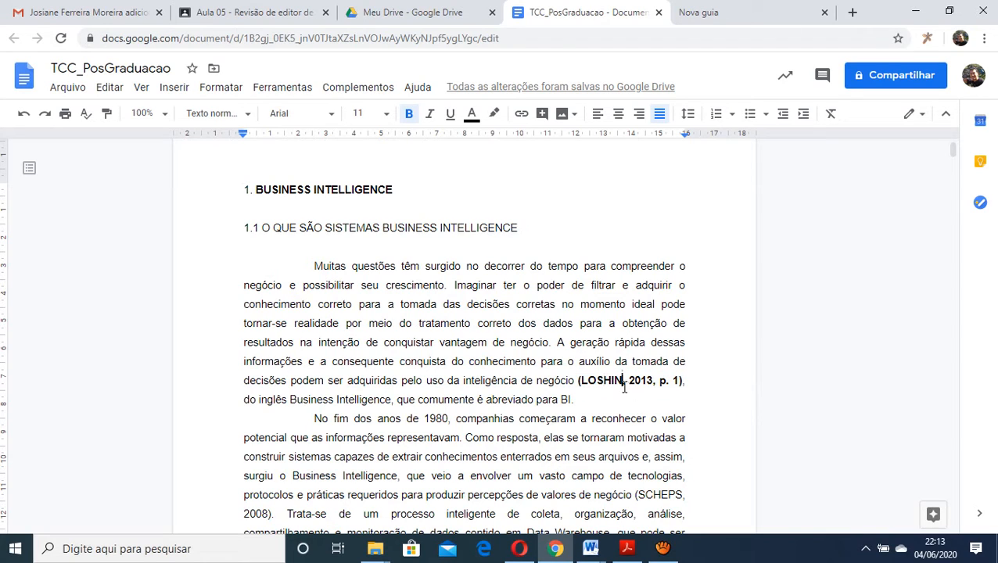
drag(629, 384, 652, 383)
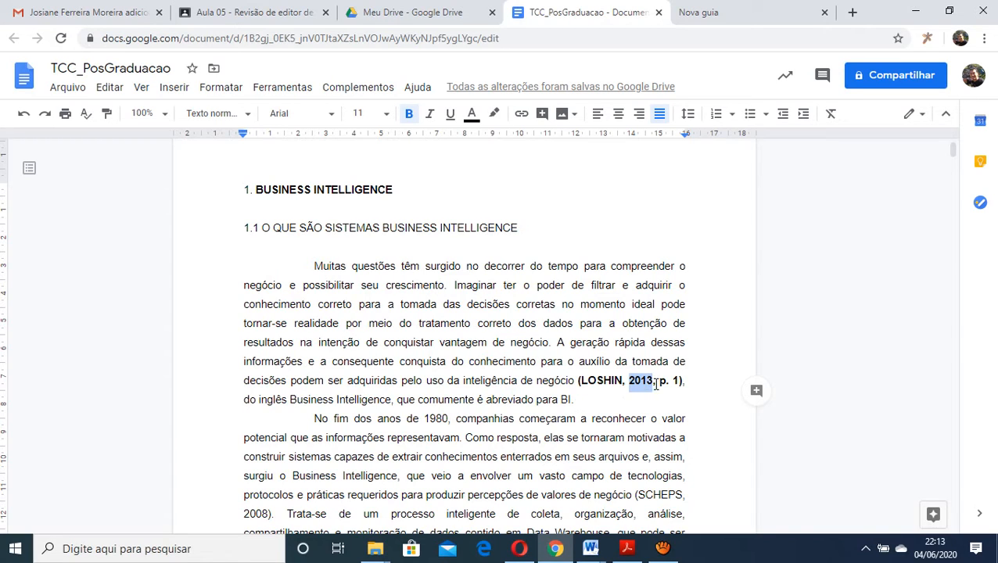
drag(659, 383, 678, 386)
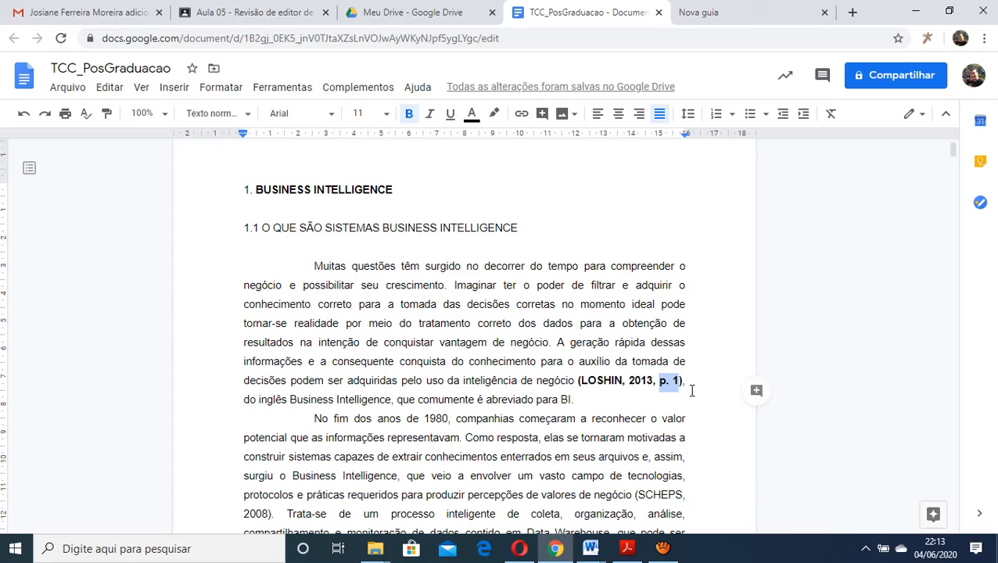
click(603, 380)
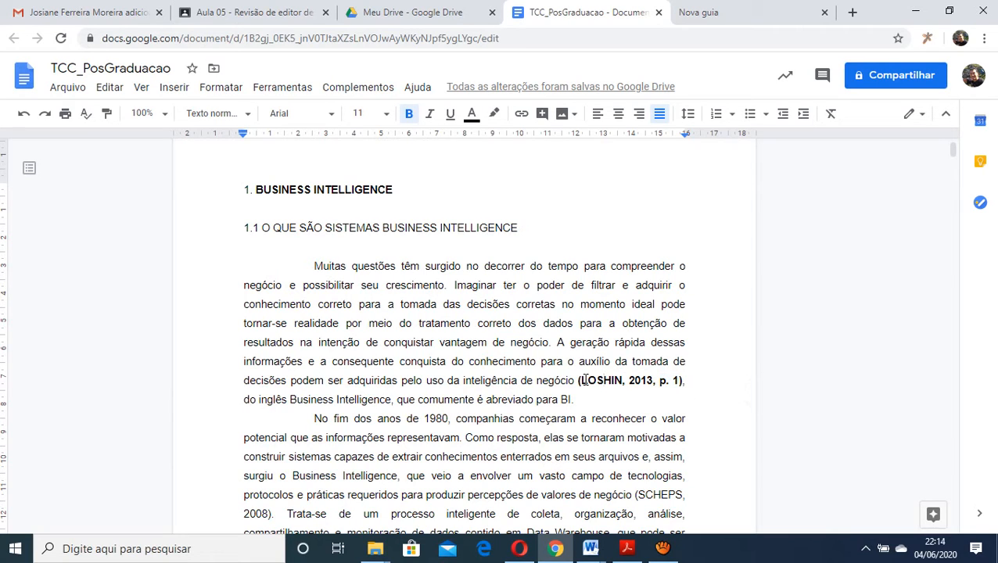
drag(578, 380, 682, 381)
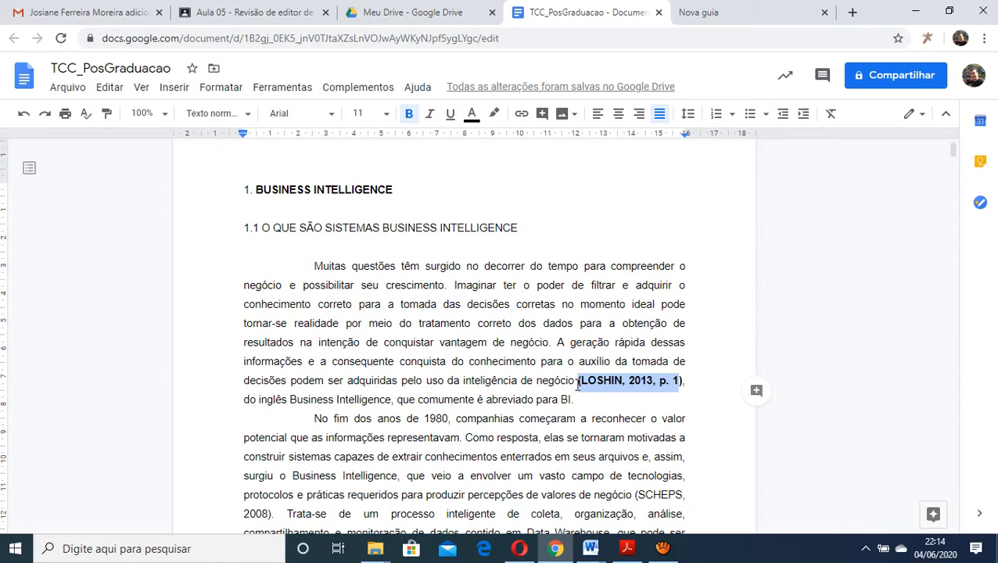
Highlight the cited text of the first paragraph again, then the author's surname in its citation
drag(323, 267, 467, 366)
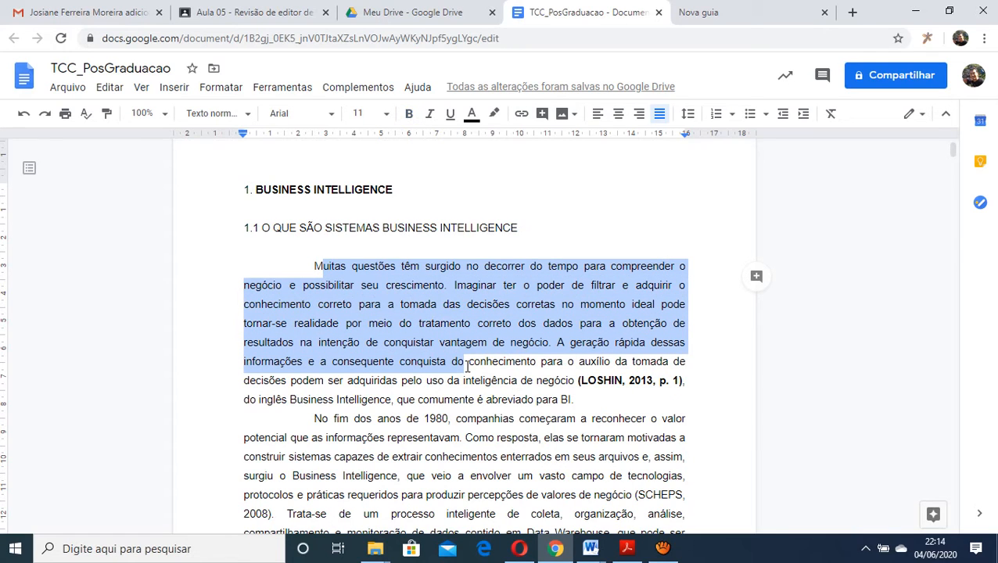
click(437, 327)
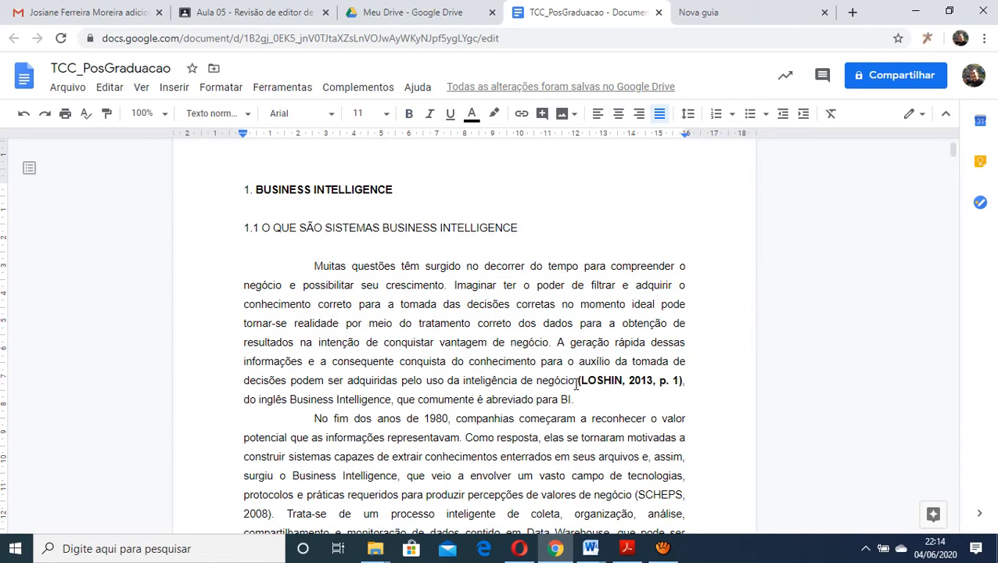
drag(581, 383, 623, 381)
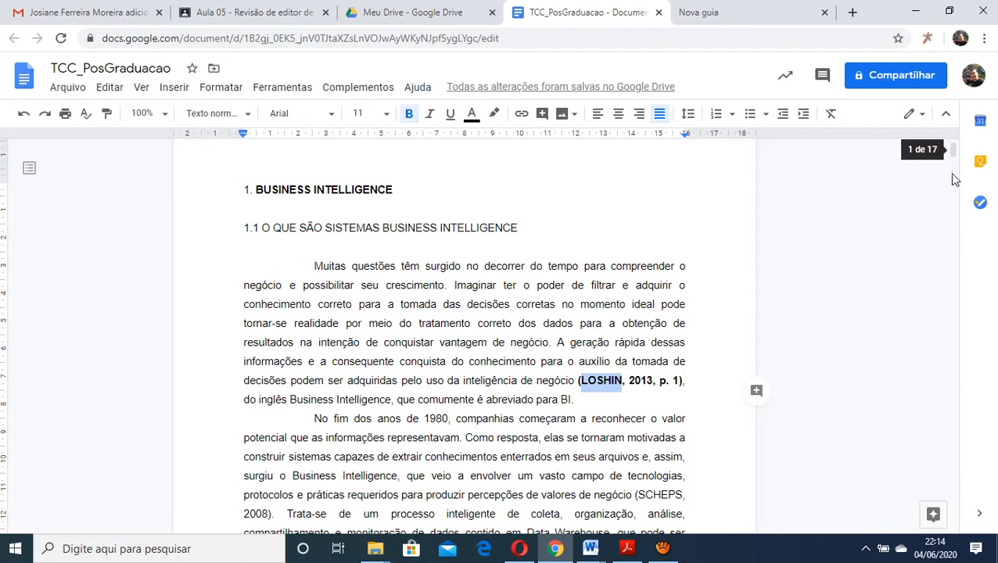
Go to the REFERÊNCIAS section at the document's end, highlight its heading and find the cited author's entry
drag(956, 152, 954, 499)
scroll(693, 390, up, 7)
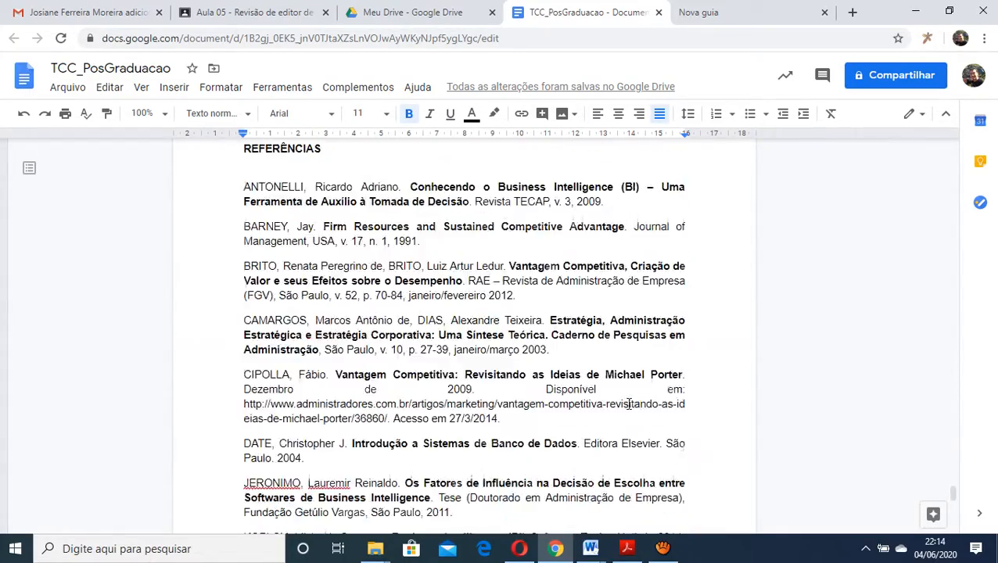
scroll(337, 415, down, 1)
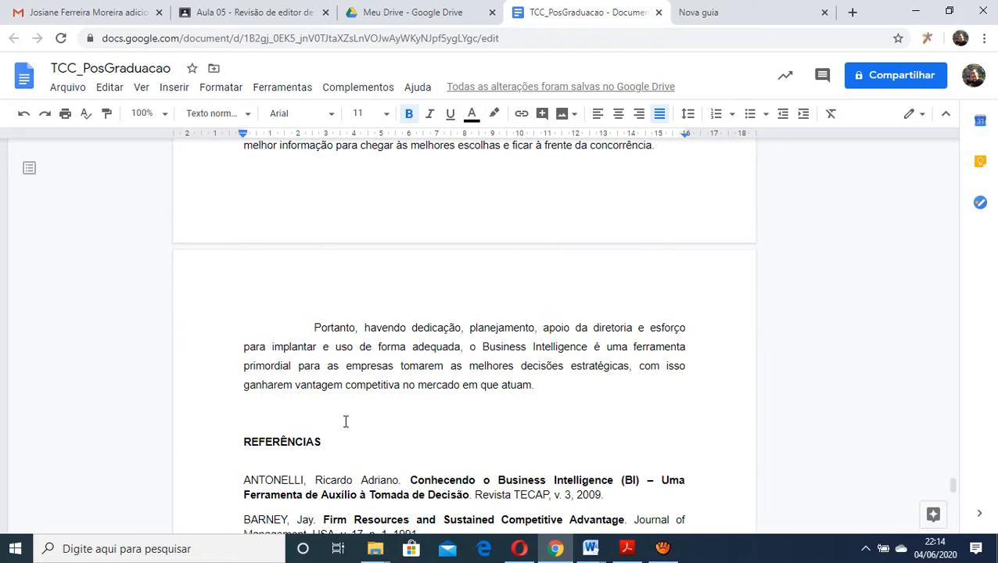
drag(334, 444, 192, 443)
click(314, 454)
scroll(366, 448, down, 7)
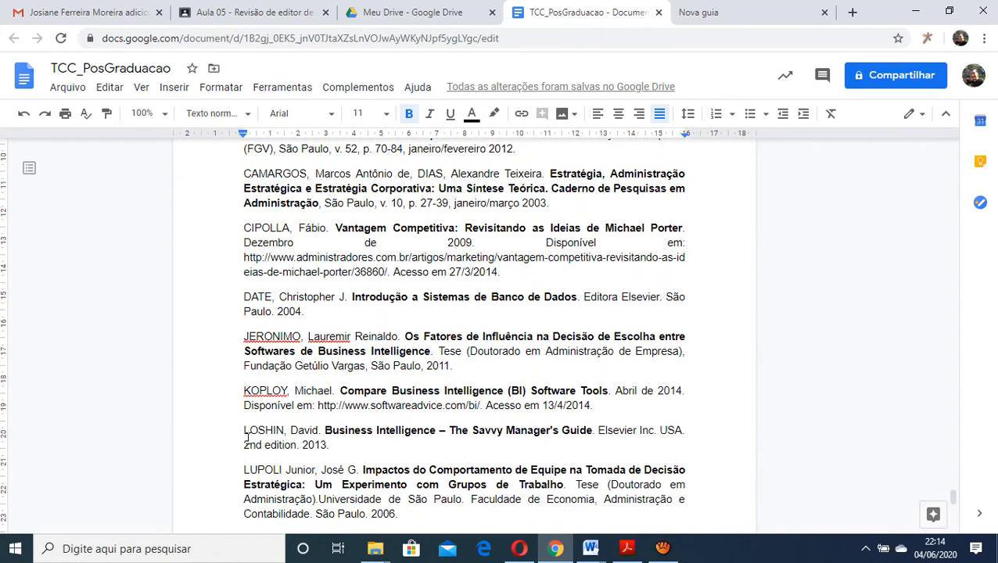
Highlight the author's surname and then the full reference entry for "Business Intelligence – The Savvy Manager's Guide"
drag(249, 433, 285, 433)
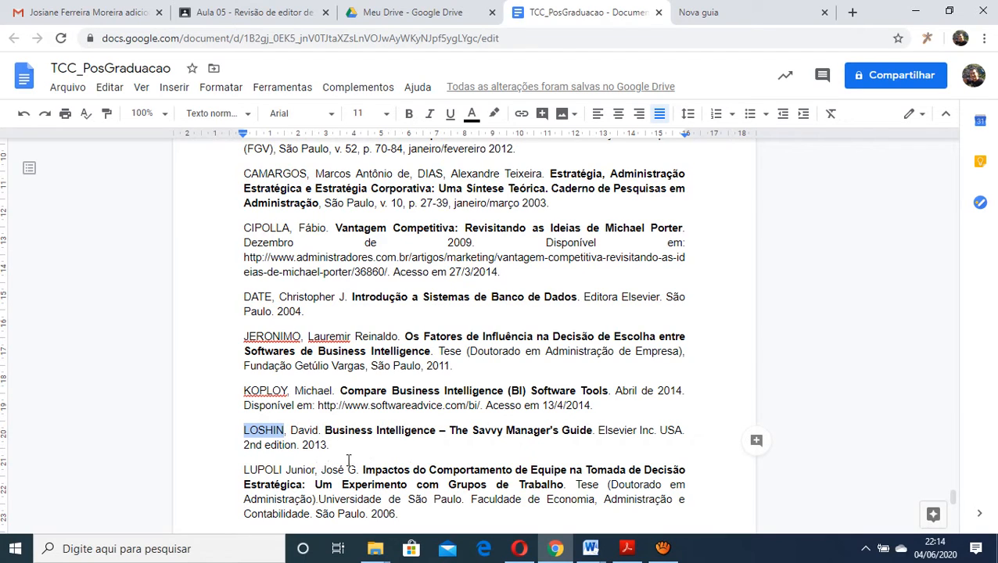
click(242, 433)
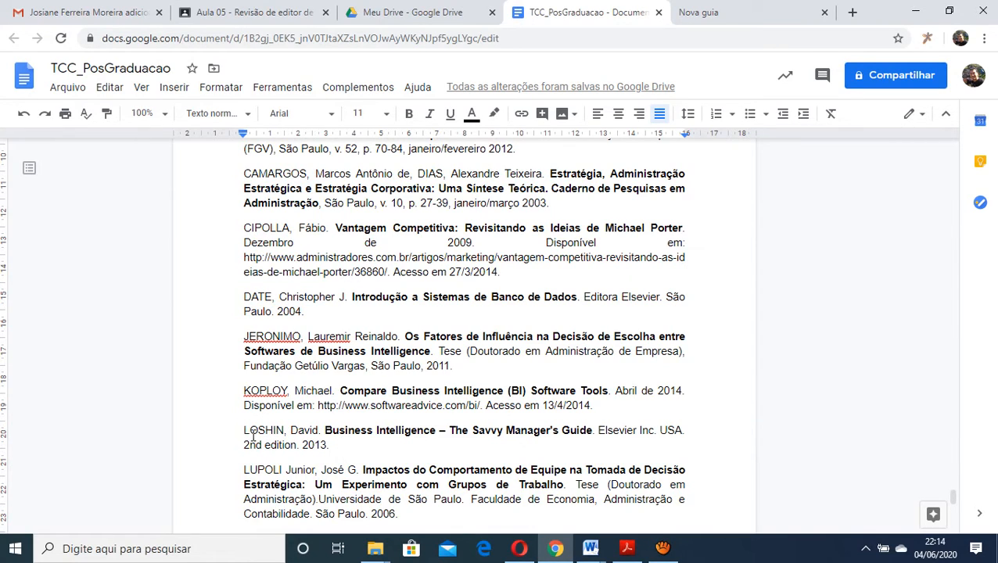
drag(242, 430, 321, 444)
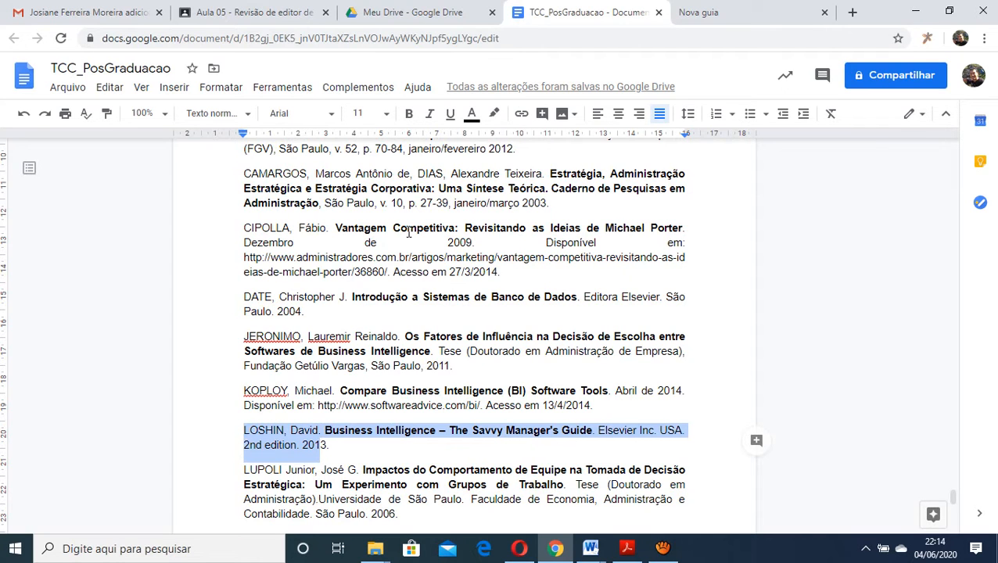
scroll(548, 320, up, 3)
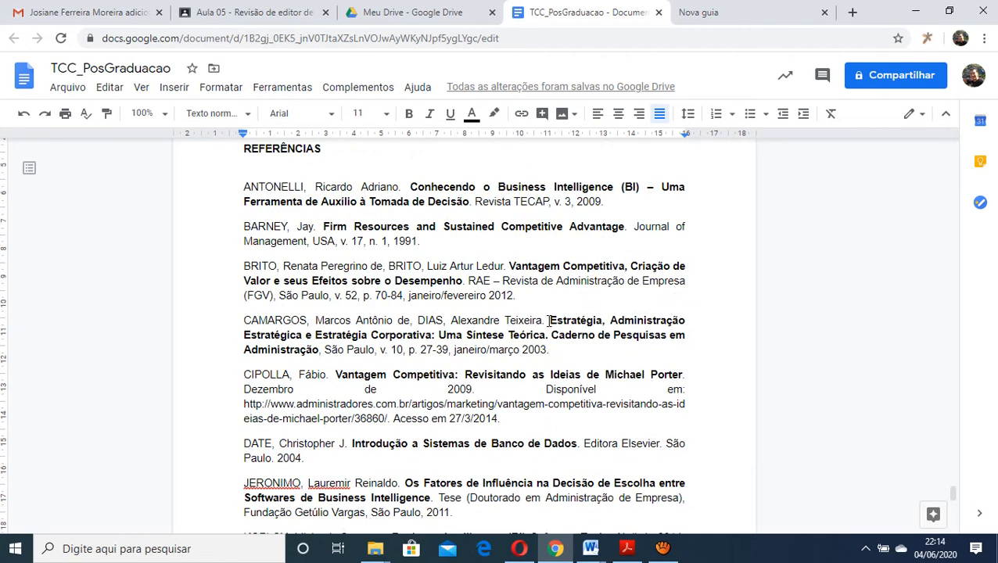
scroll(548, 321, down, 3)
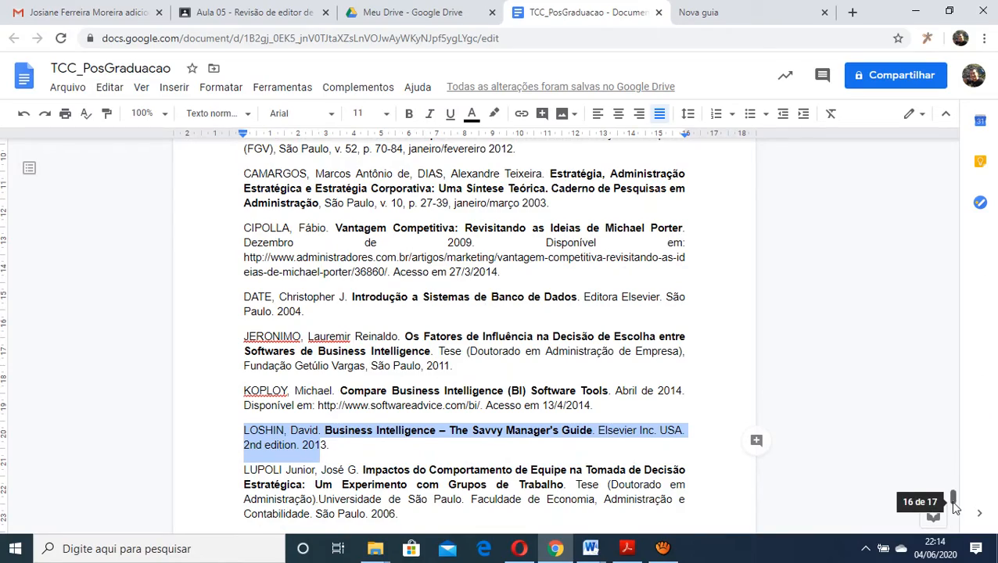
Return to section 1.1 and highlight the paragraph starting "No fim dos anos de 1980" and its closing citation's surname
drag(954, 507, 956, 141)
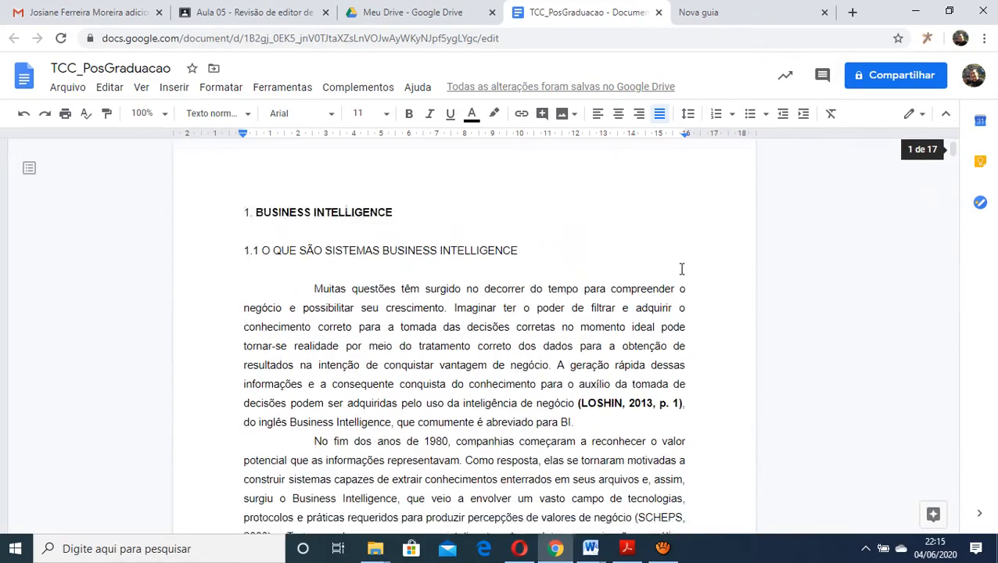
scroll(680, 270, down, 5)
scroll(674, 271, up, 2)
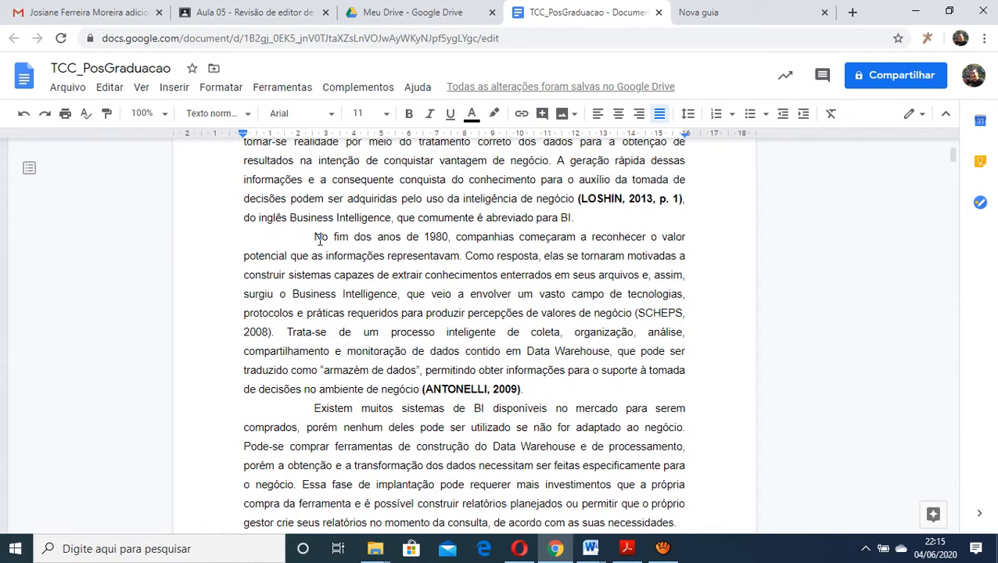
drag(319, 239, 422, 389)
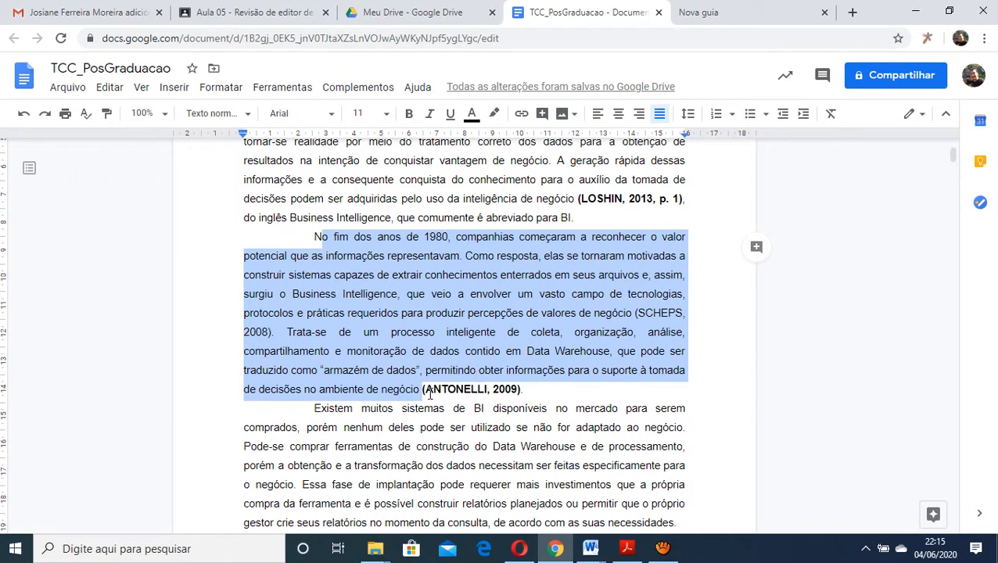
drag(425, 388, 486, 388)
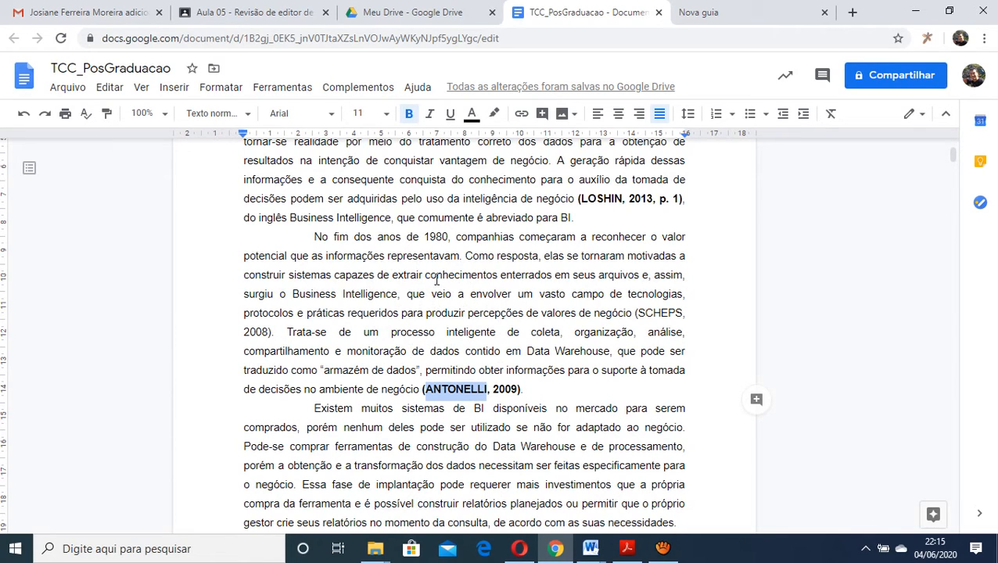
click(480, 389)
click(483, 295)
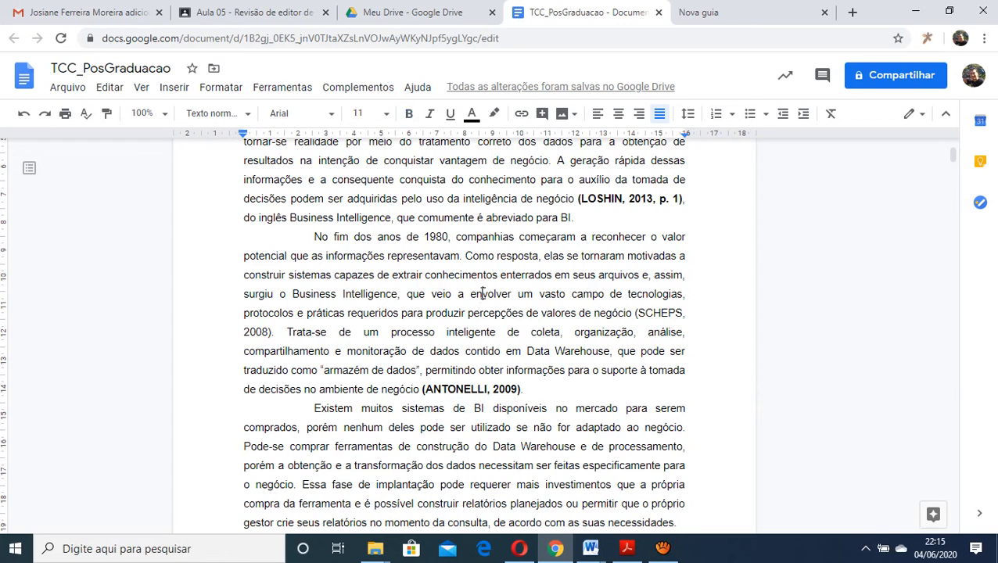
Find the paragraph beginning "A decisão é tomada quando os dados" and examine its bold direct quotations
scroll(482, 294, up, 3)
scroll(483, 294, down, 2)
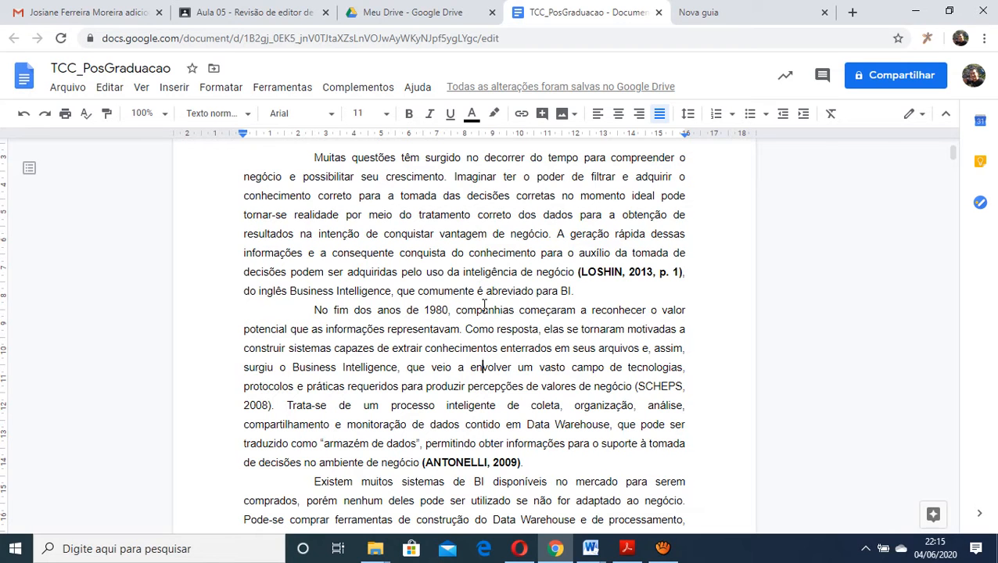
scroll(484, 305, down, 4)
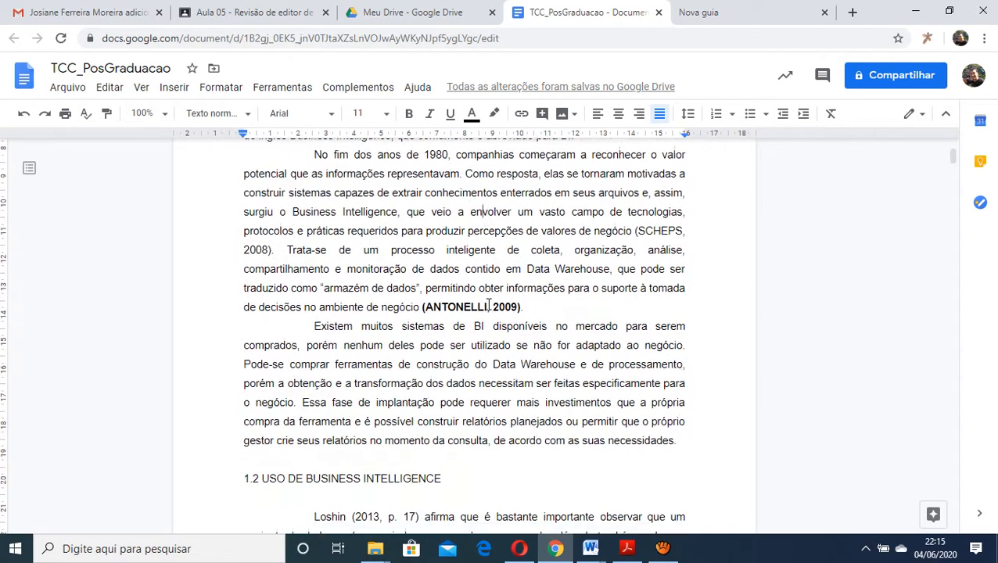
drag(954, 160, 960, 304)
scroll(754, 339, up, 2)
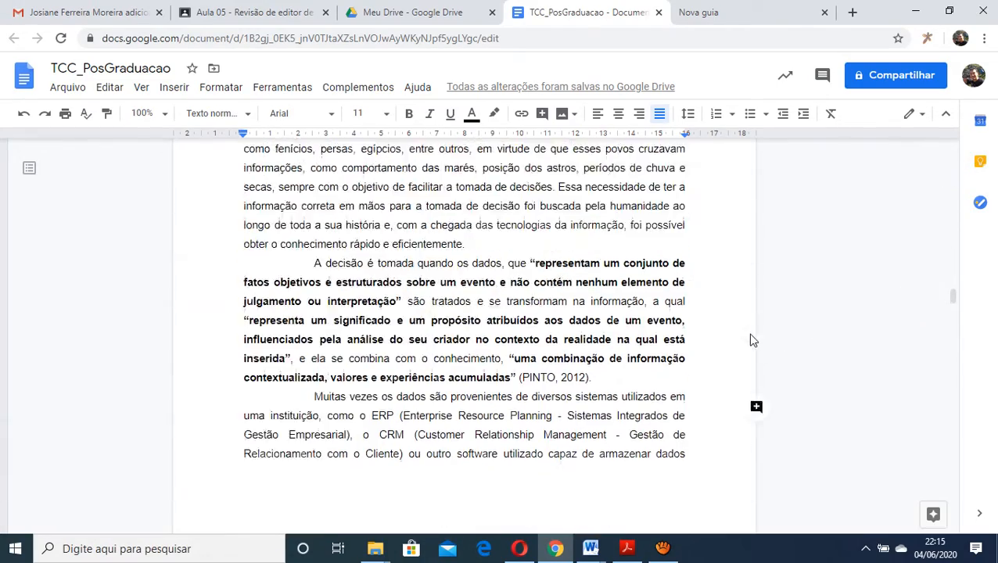
scroll(585, 344, down, 1)
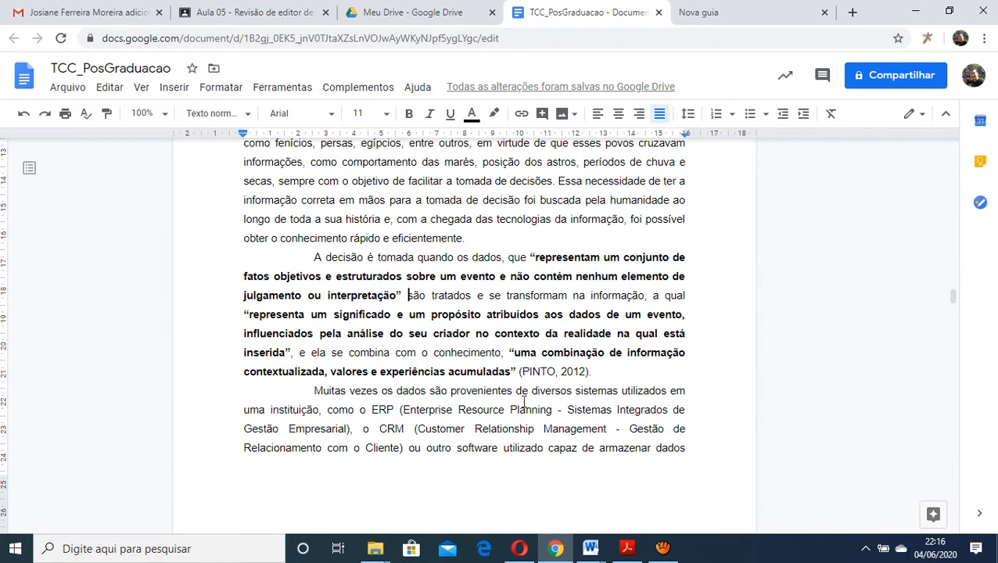
Highlight the parenthetical 2012 citation closing the paragraph "A decisão é tomada quando os dados" and enlarge the page display
drag(522, 373, 559, 373)
drag(594, 372, 516, 371)
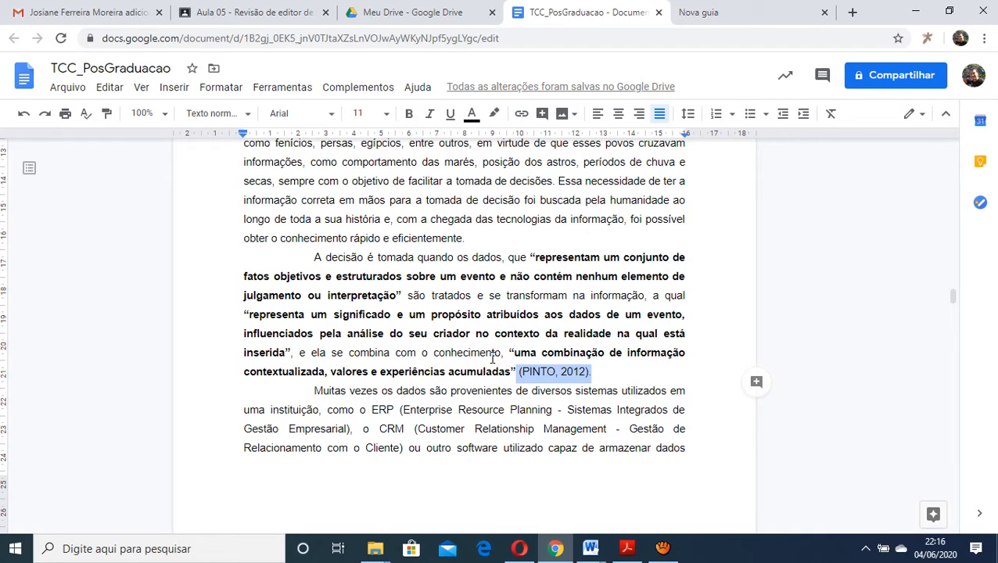
key(ctrl+plus)
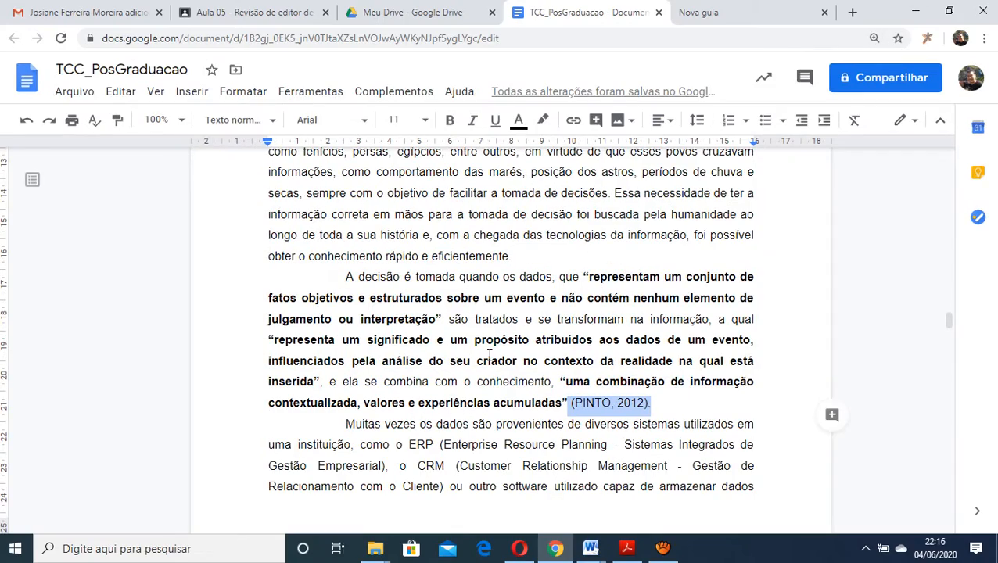
Go back to section 1.3 and highlight the bold "Segundo" and author surname that open its first paragraph
scroll(522, 337, up, 10)
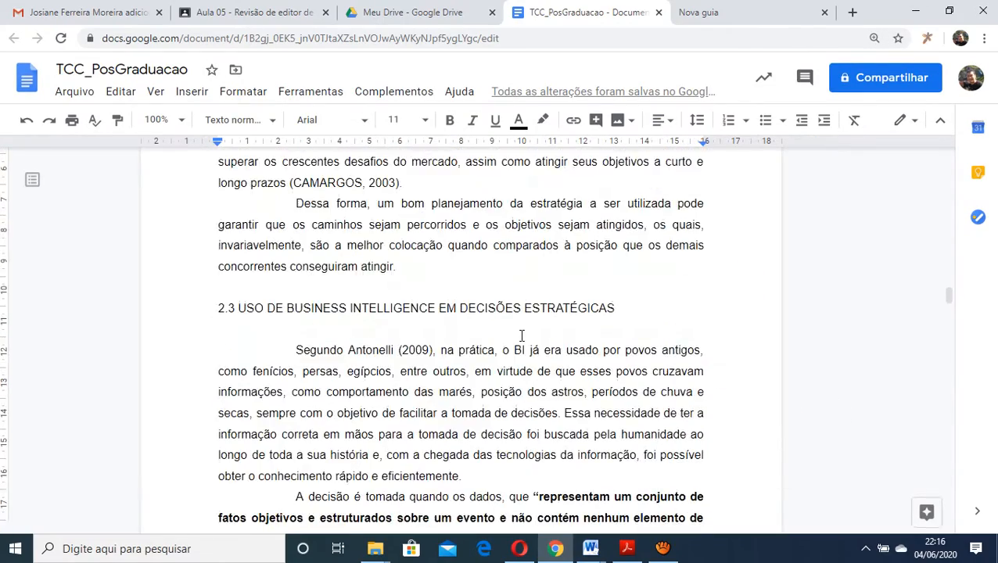
scroll(522, 337, up, 9)
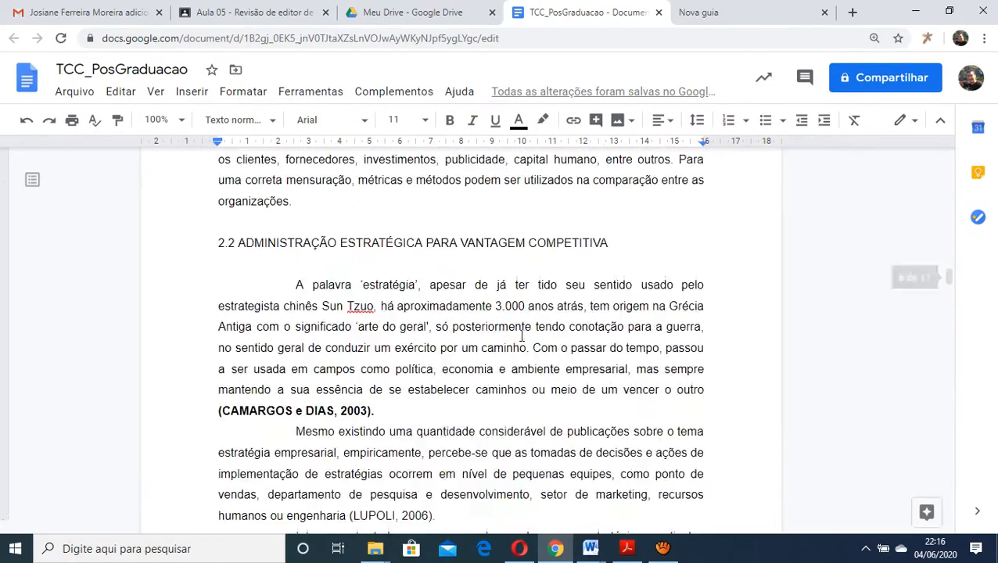
scroll(521, 336, up, 10)
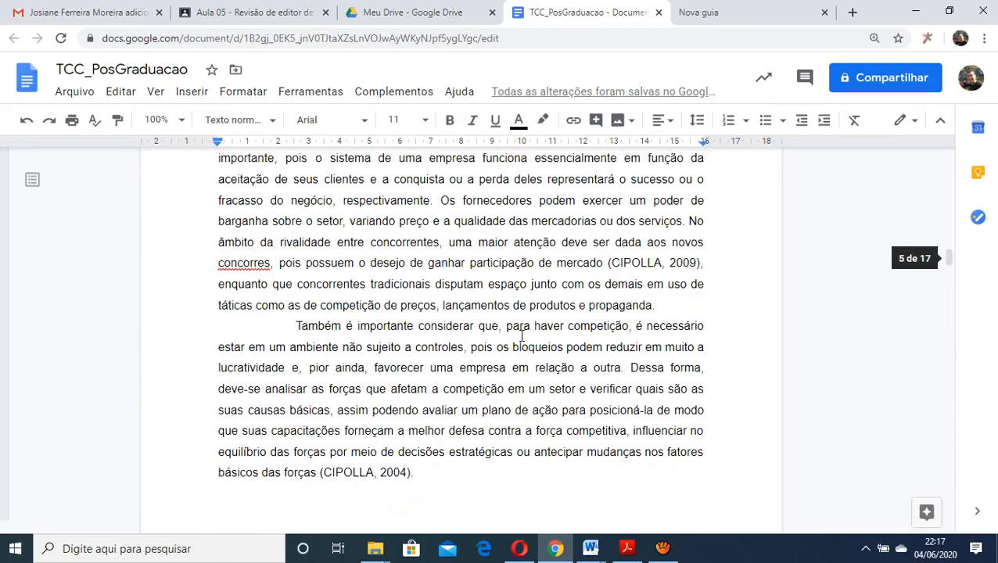
scroll(522, 336, up, 10)
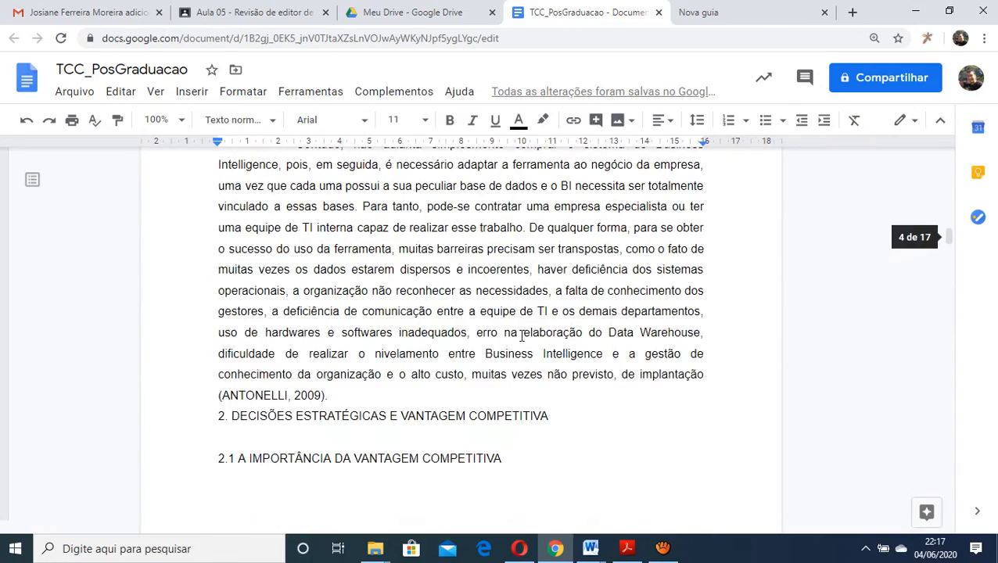
scroll(522, 336, up, 8)
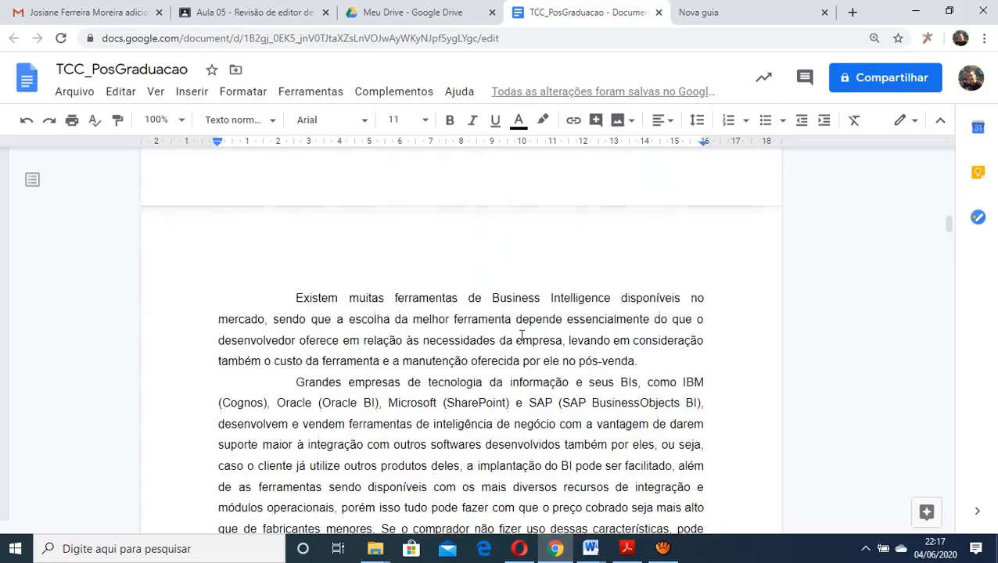
scroll(520, 337, up, 10)
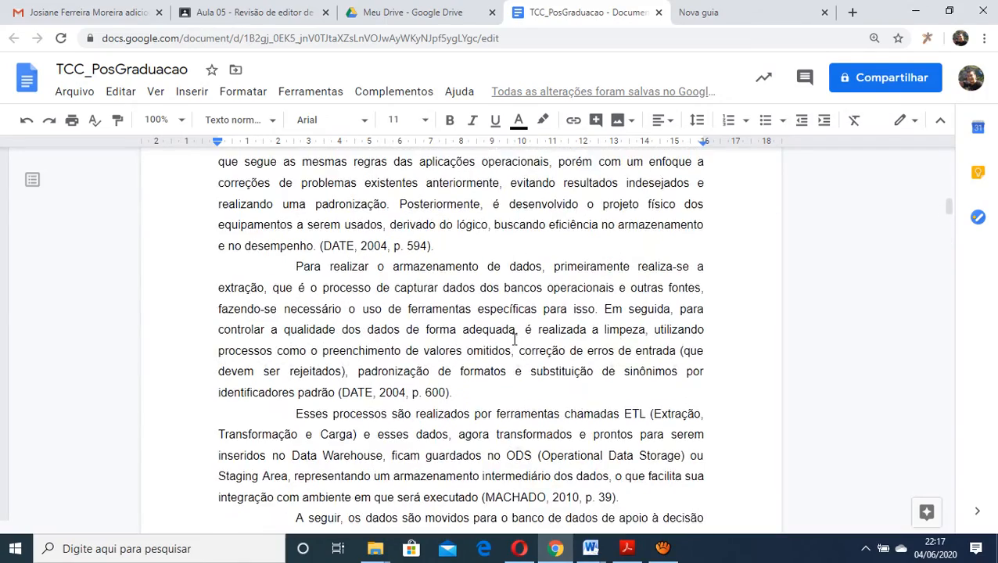
scroll(514, 339, up, 3)
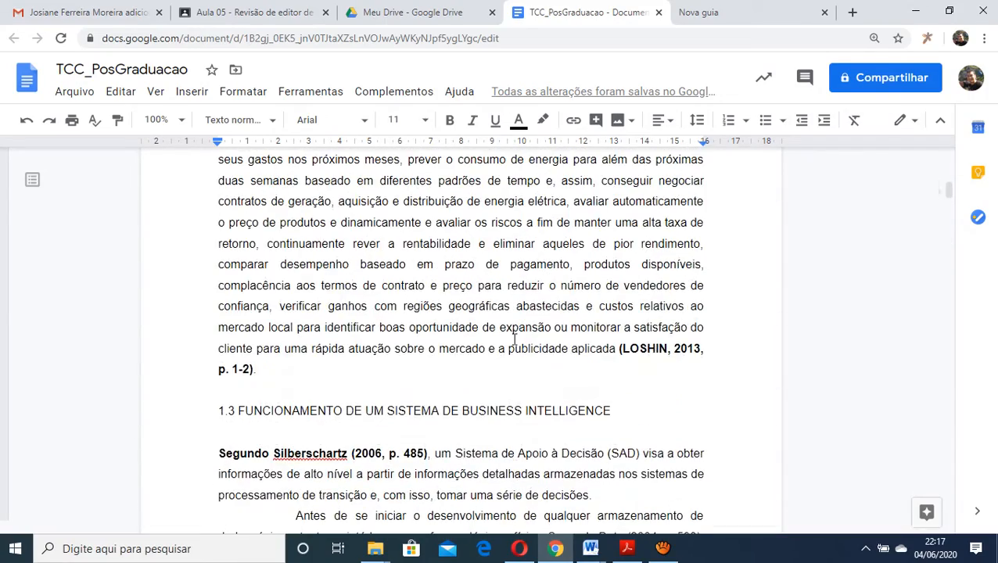
scroll(514, 339, down, 3)
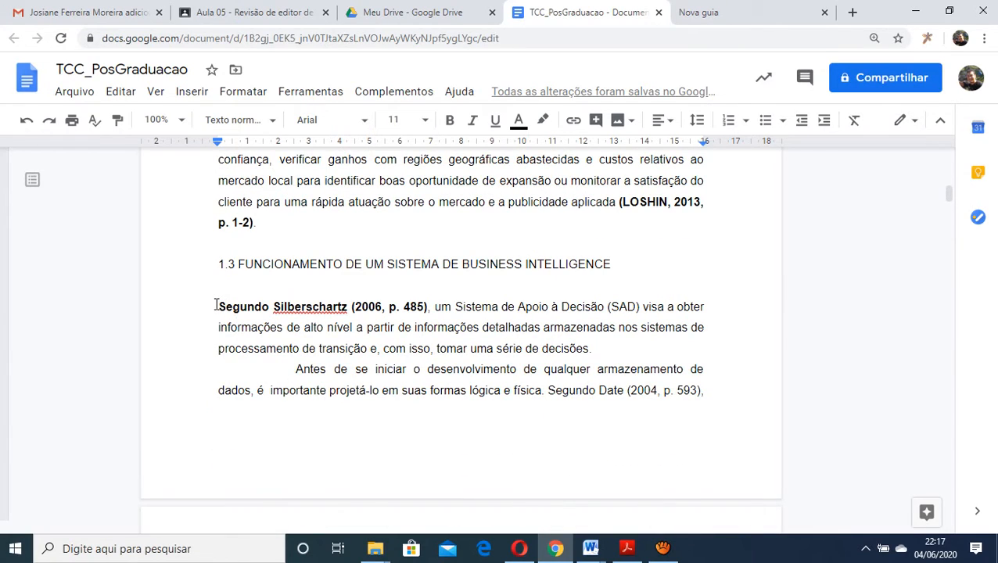
drag(216, 305, 361, 305)
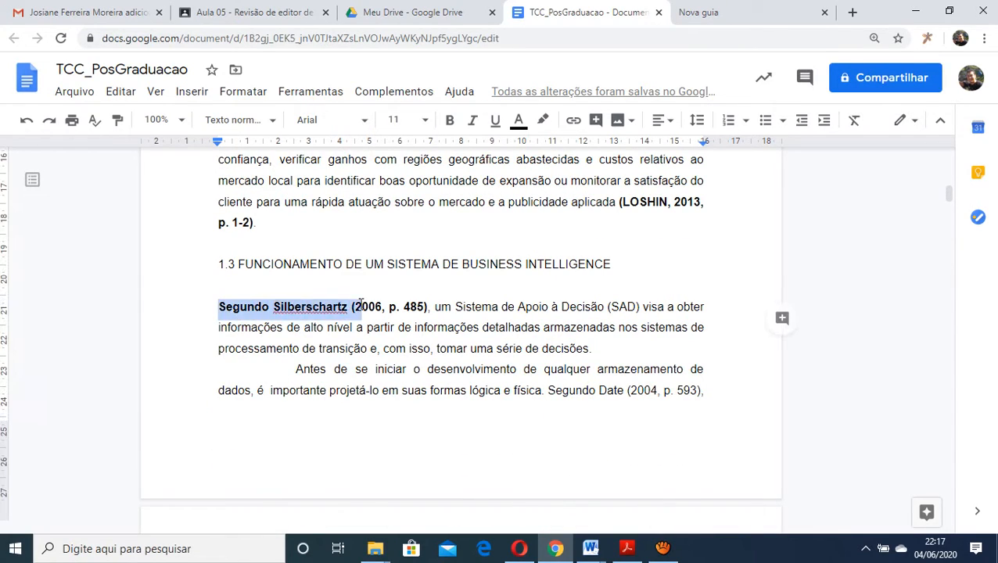
click(270, 306)
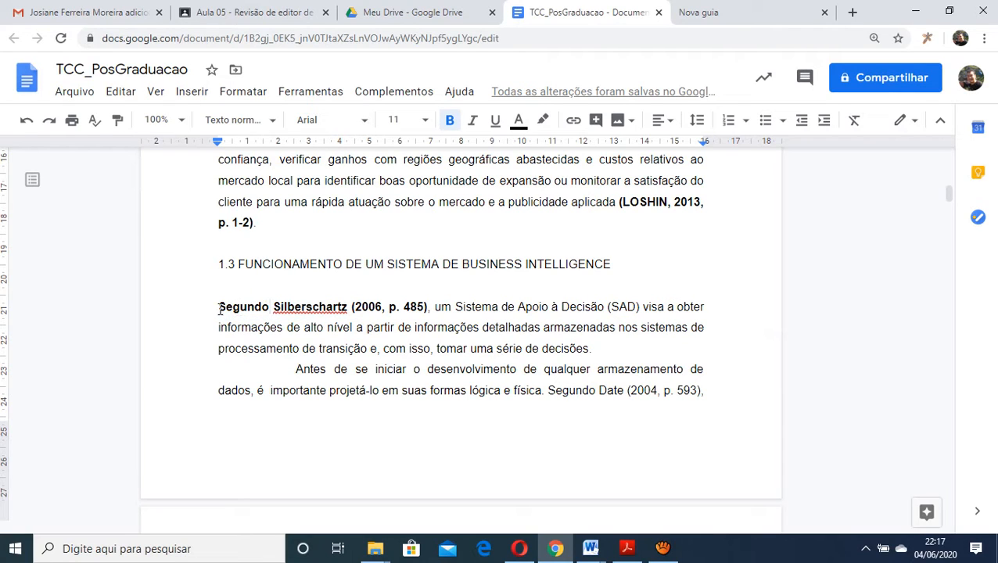
drag(219, 308, 353, 307)
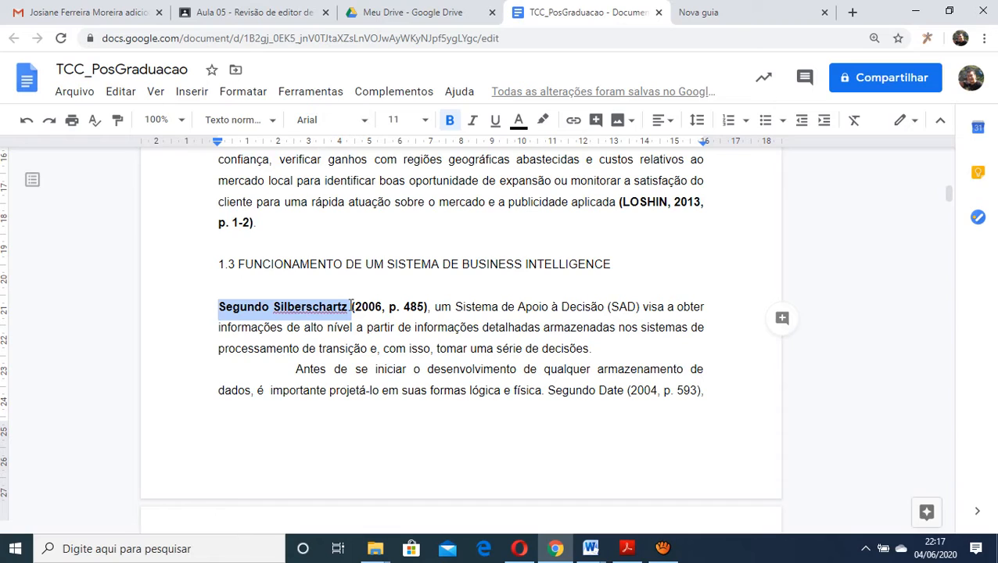
click(350, 307)
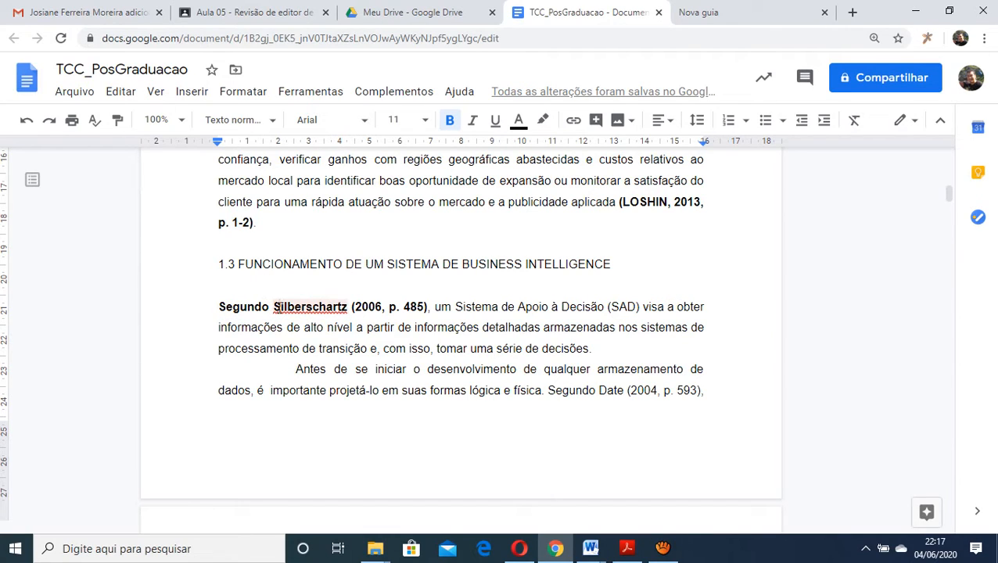
Highlight the cited author's surname in section 1.3's first sentence, followed by the year and page "2006, p. 485"
drag(279, 307, 350, 309)
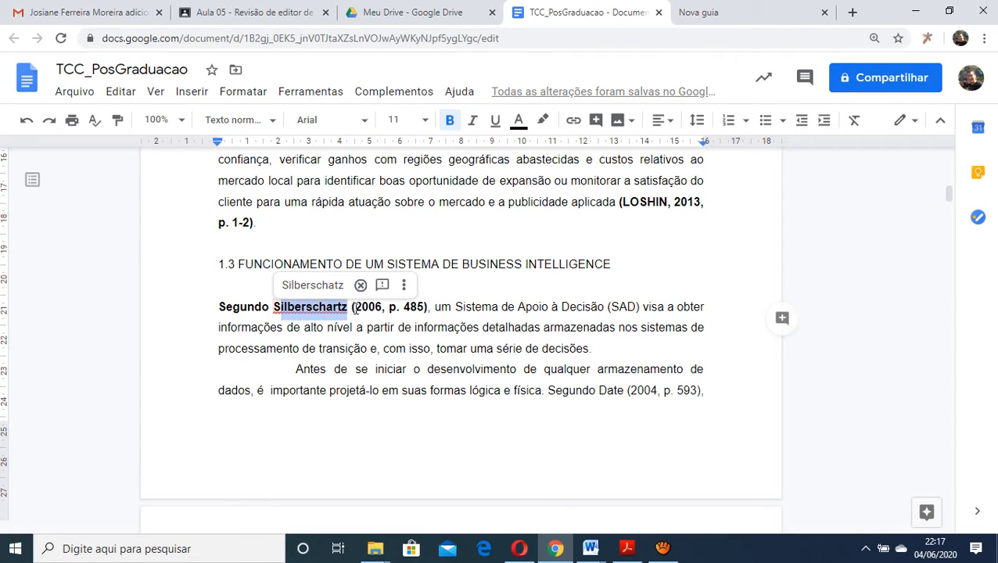
click(354, 308)
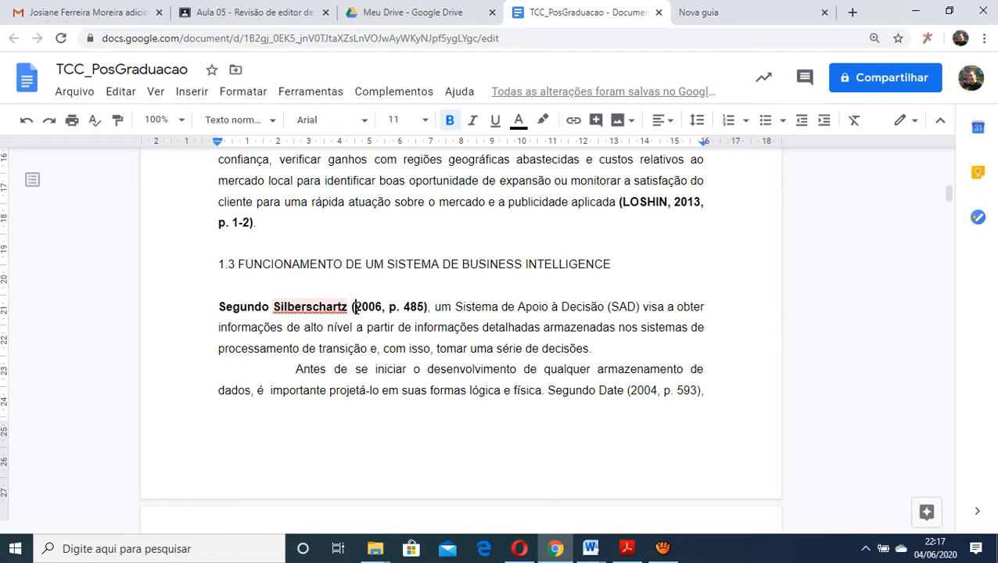
drag(354, 307, 426, 310)
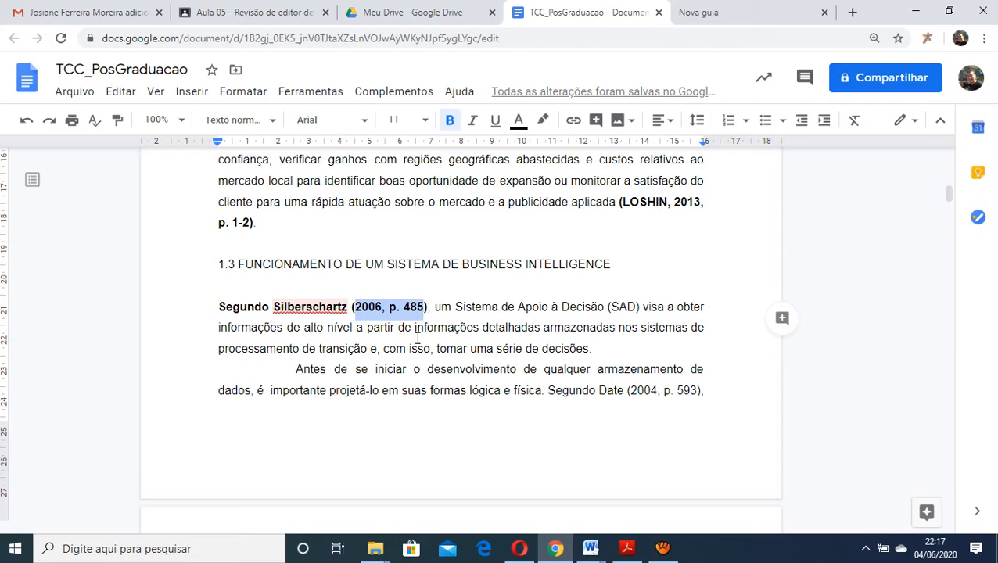
click(416, 329)
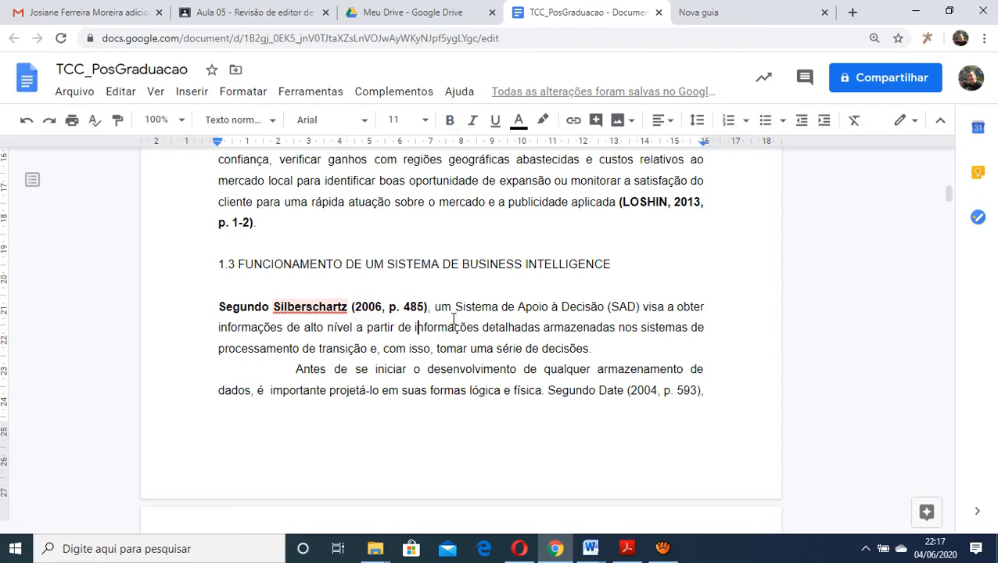
Highlight the uppercase surname in the parenthetical 2013 citation above heading 1.3 and compare it with the surname opening section 1.3
click(623, 202)
key(shift+Right)
key(shift+Right)
key(shift+Right)
key(shift+Right)
key(shift+Right)
drag(663, 201, 667, 201)
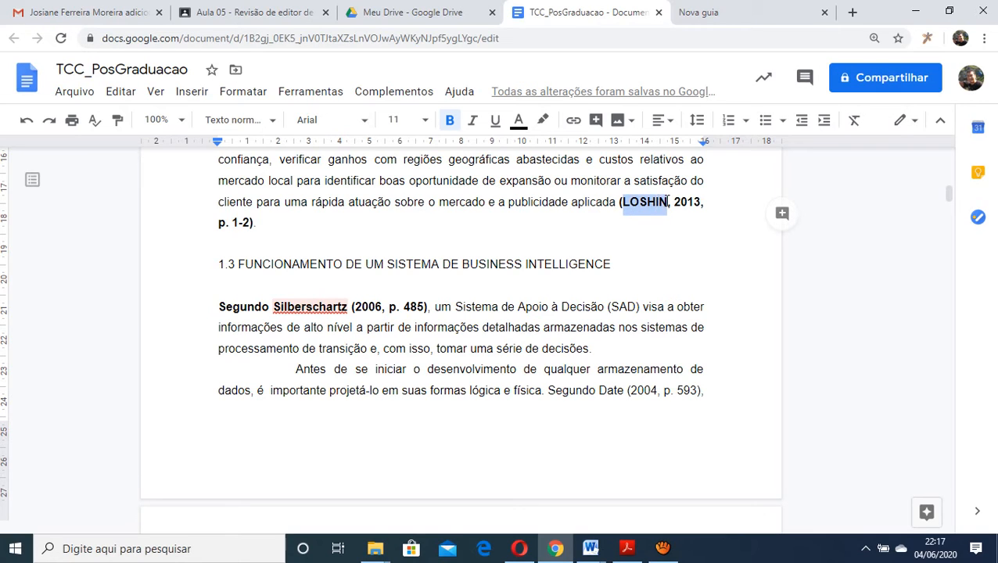
click(304, 307)
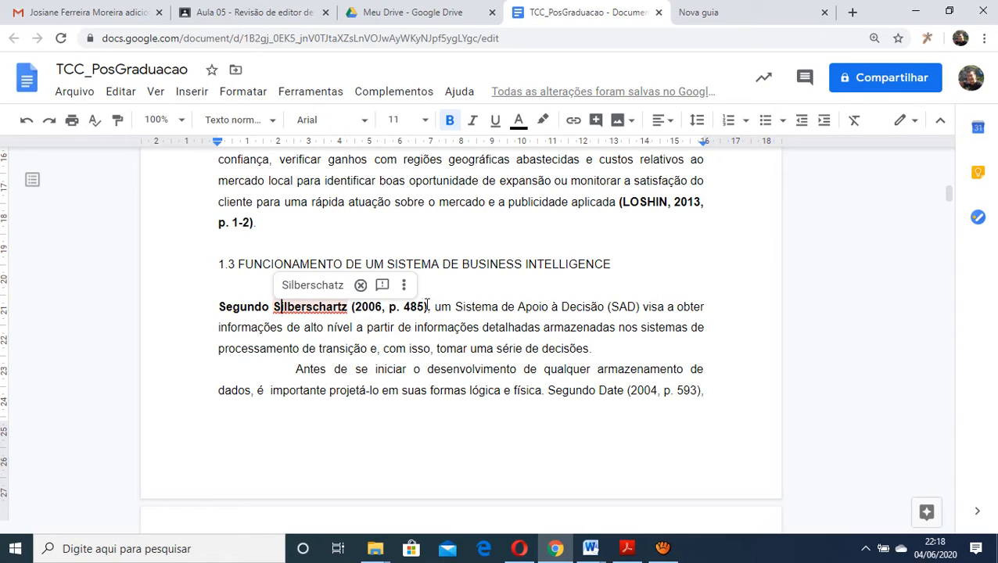
Remove the bold formatting from the "Segundo" author citation (2006, p. 485) that opens section 1.3
click(208, 307)
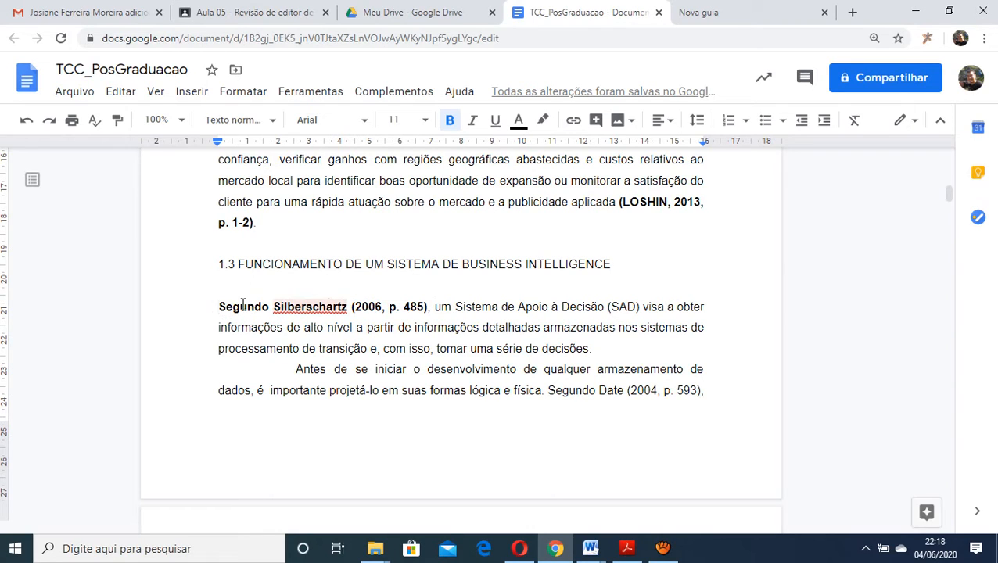
drag(218, 306, 436, 306)
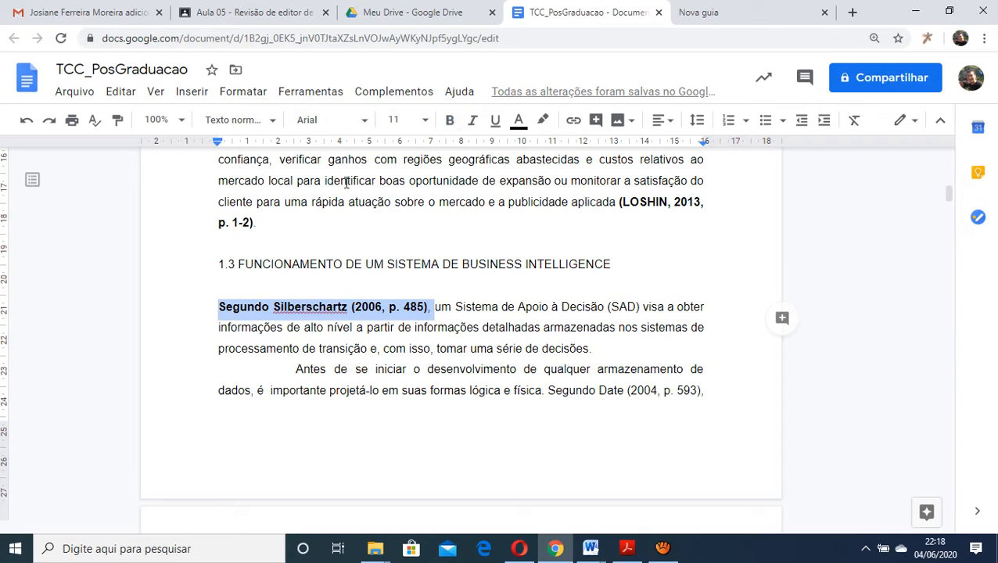
click(453, 123)
click(452, 122)
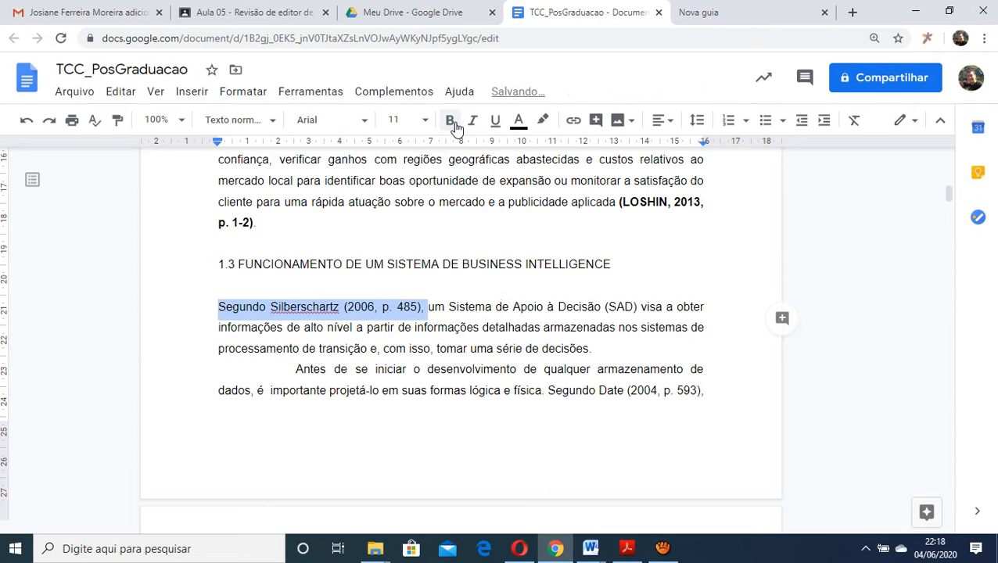
click(477, 342)
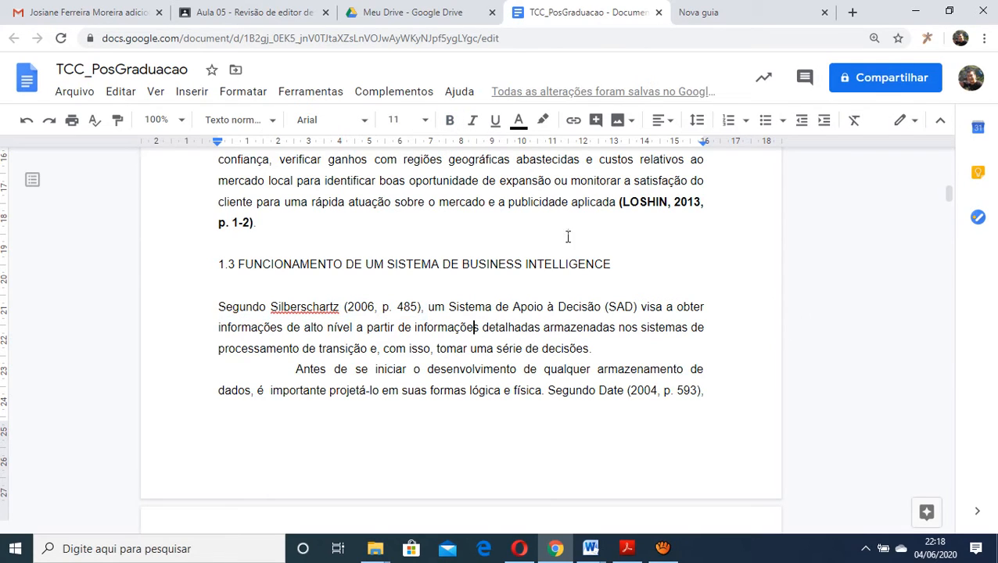
Remove the bold formatting from the parenthetical citation (2013, p. 1-2) just above heading 1.3
drag(616, 202, 485, 231)
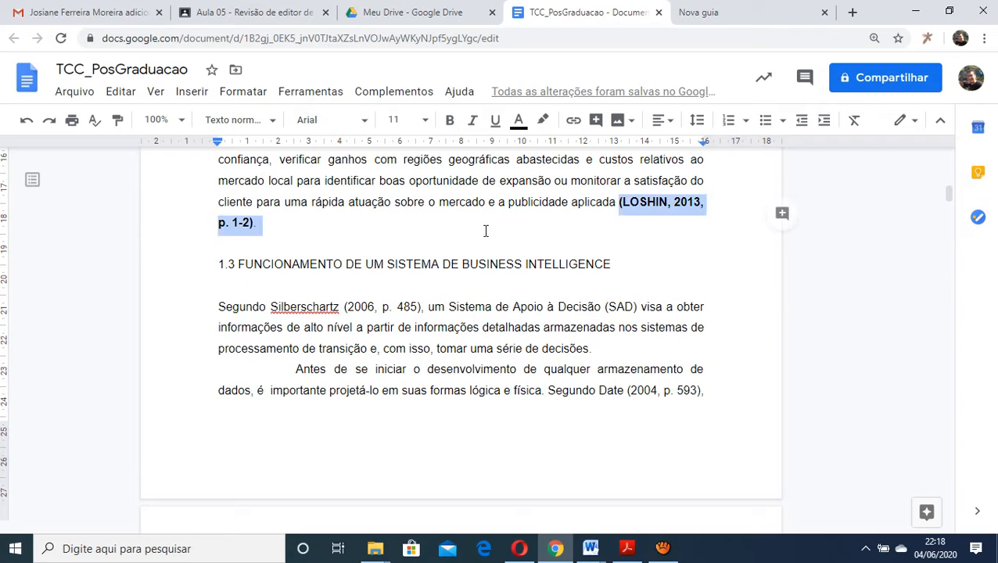
click(449, 121)
click(485, 270)
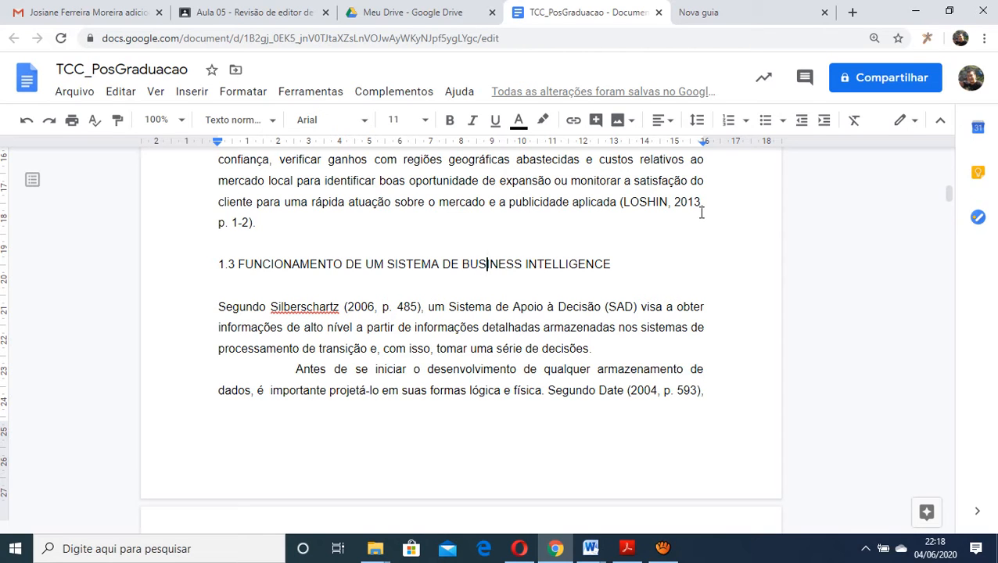
Examine the paragraph above heading 1.3 and the page range "p. 1-2" in its closing citation
scroll(626, 235, up, 3)
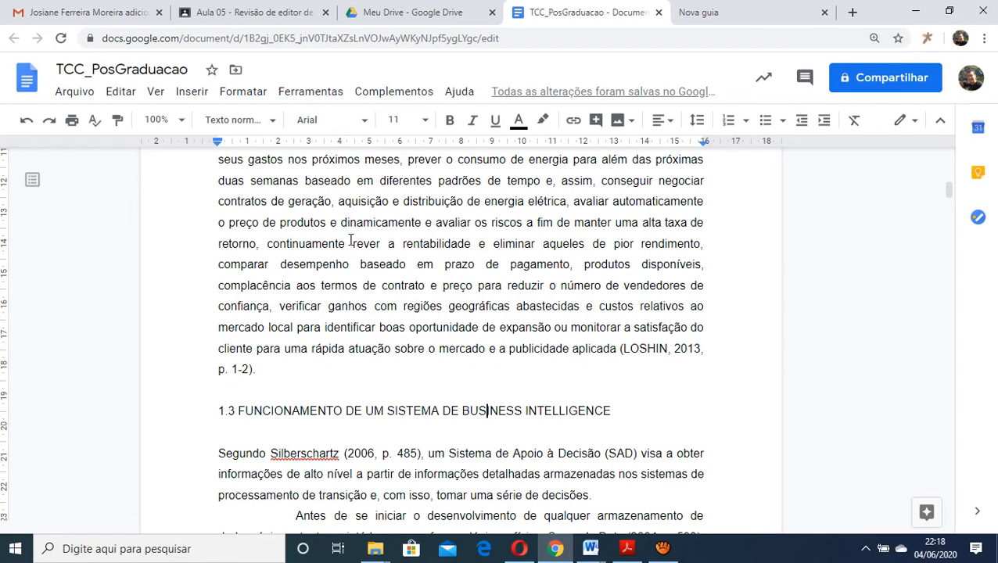
scroll(350, 240, down, 2)
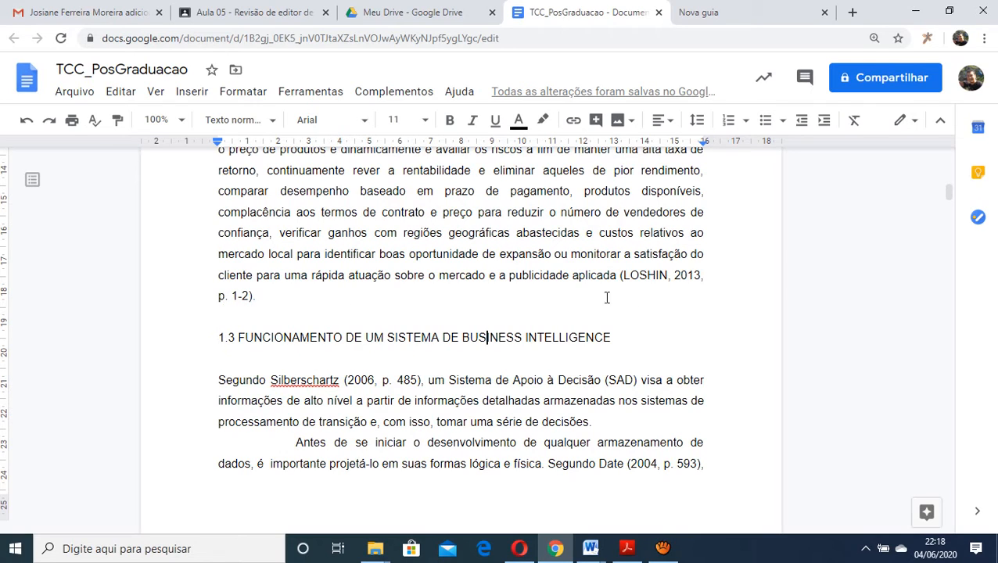
click(220, 296)
click(386, 317)
Find the indented long quotation beginning "Uma empresa tem vantagem competitiva" in section 2.1 and highlight the whole block
scroll(389, 325, down, 3)
scroll(389, 325, down, 7)
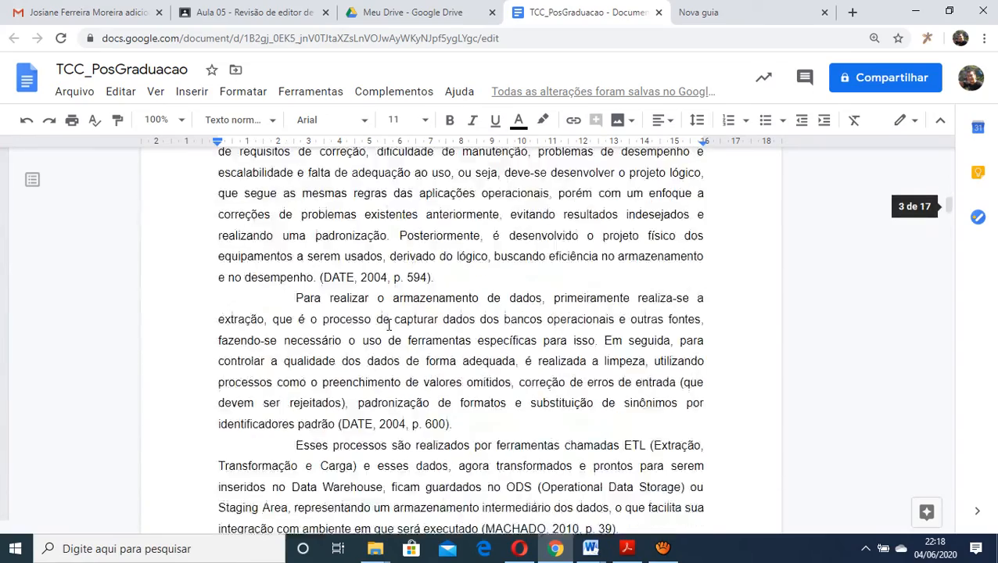
scroll(389, 325, down, 9)
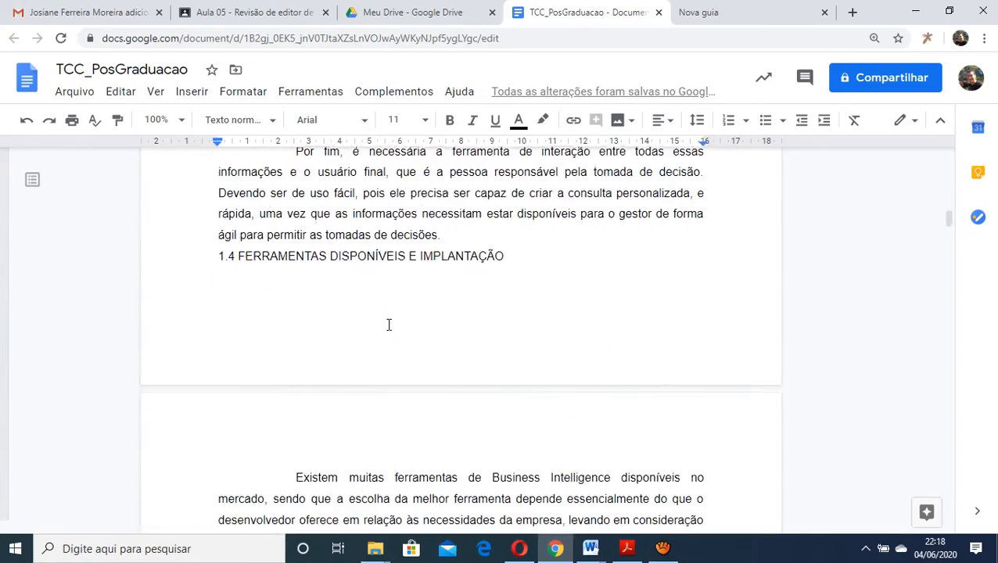
scroll(389, 325, down, 9)
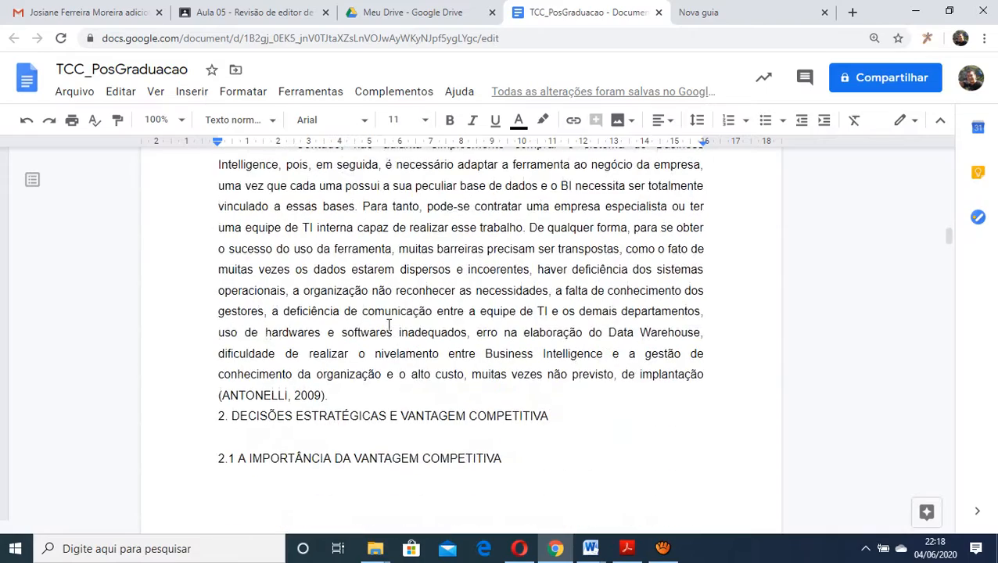
scroll(389, 325, down, 4)
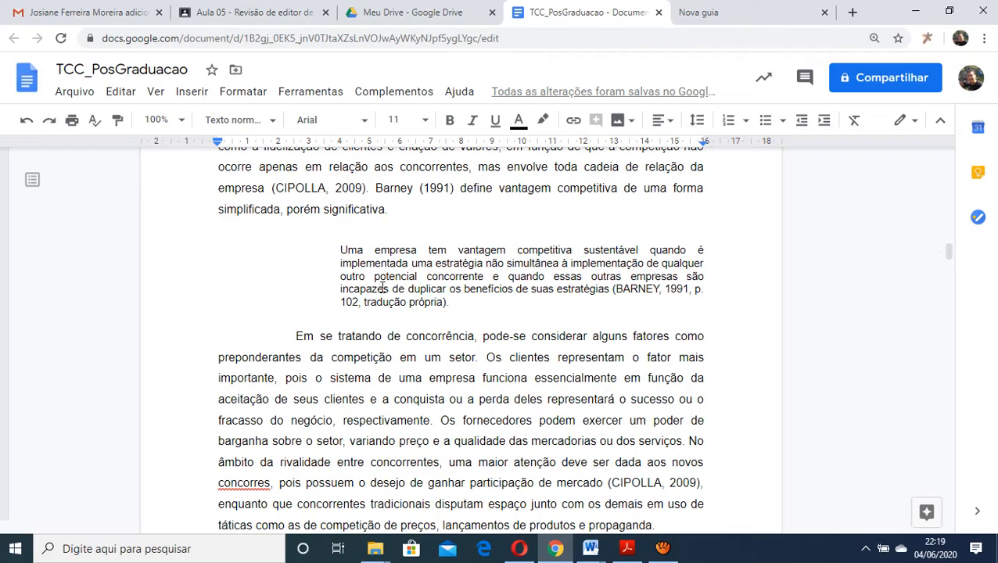
click(428, 250)
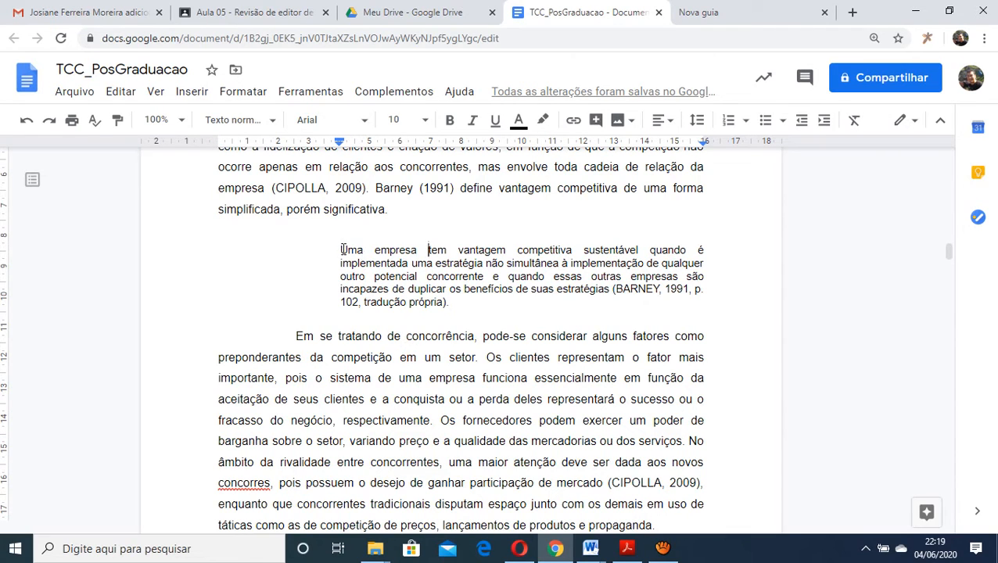
drag(342, 249, 455, 301)
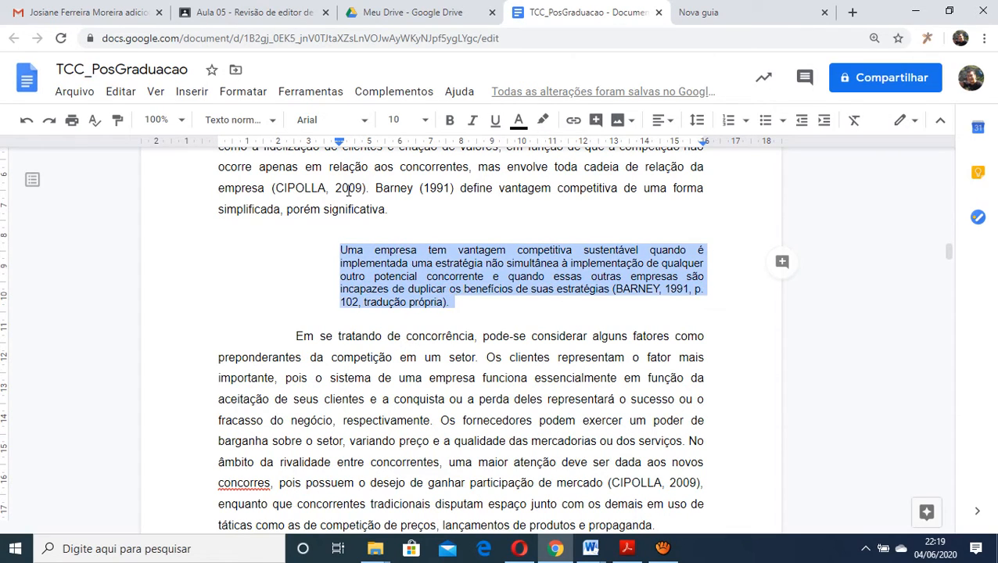
click(349, 190)
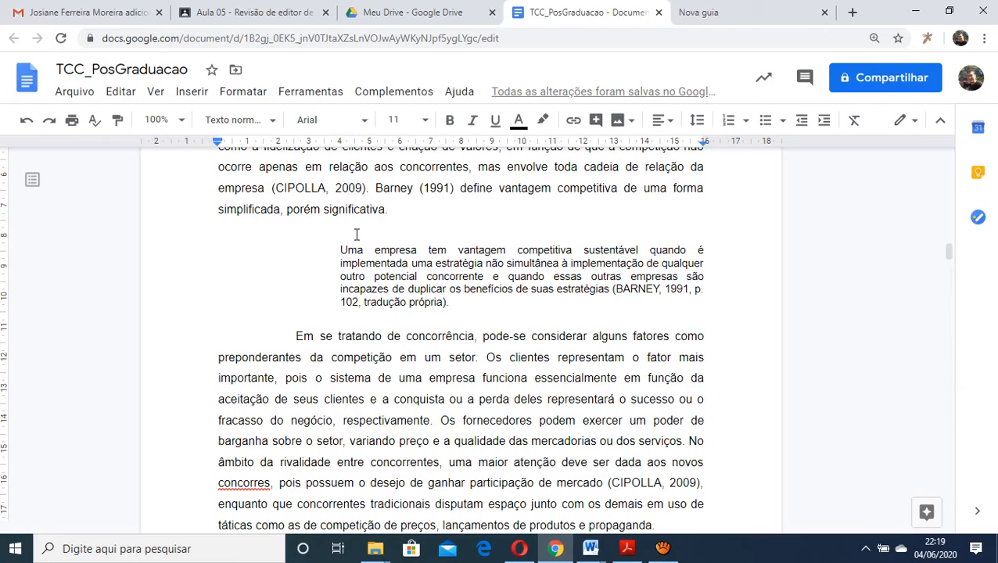
Set the long quotation beginning "Uma empresa tem vantagem competitiva" to font size 11 and remove its left indent
drag(338, 250, 463, 305)
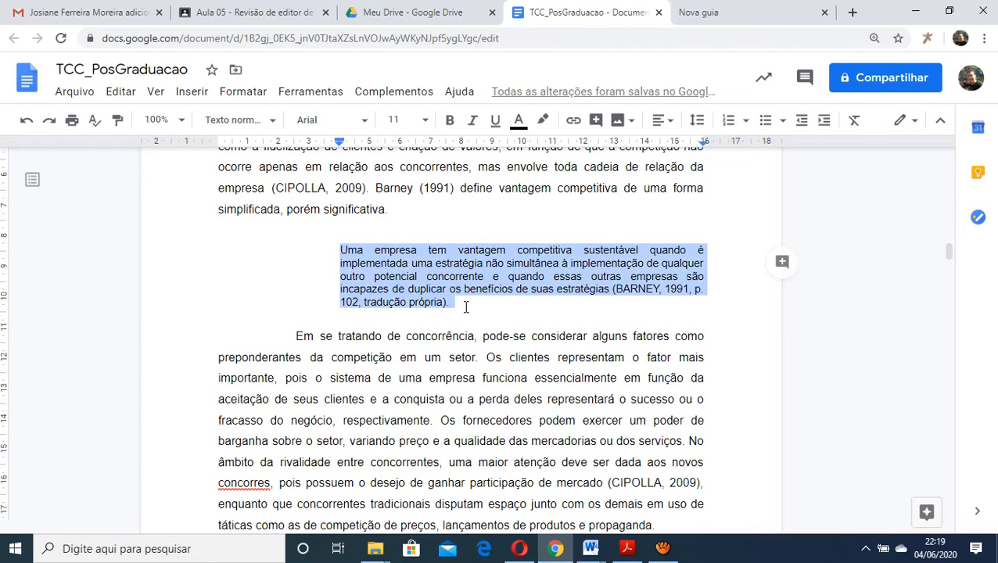
click(403, 120)
text(11)
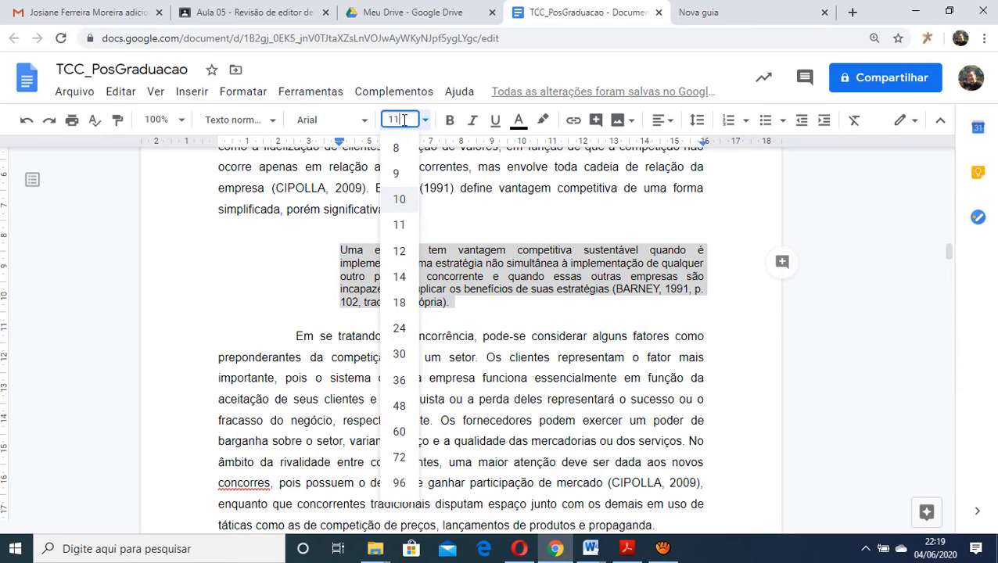
key(Return)
drag(339, 143, 217, 147)
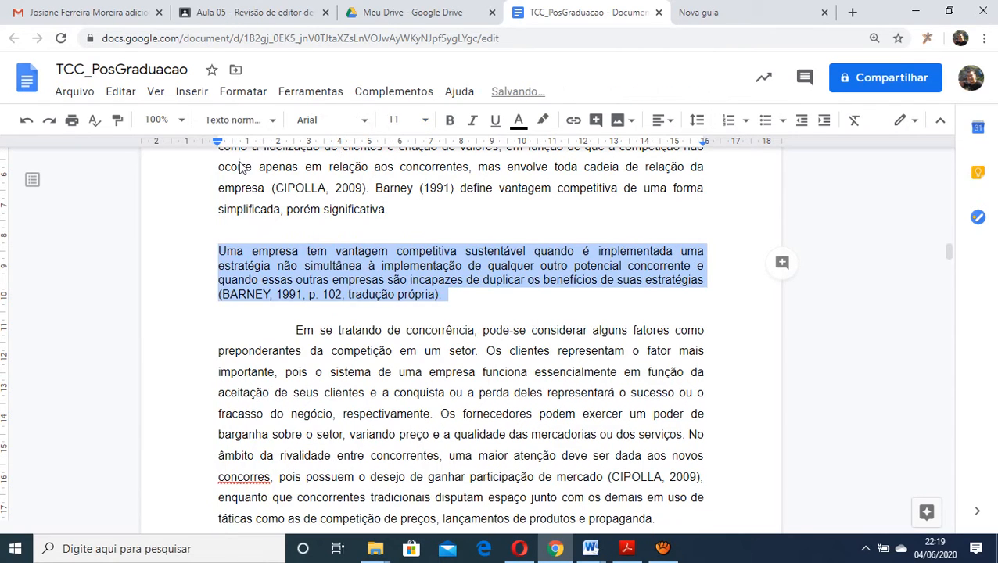
click(410, 319)
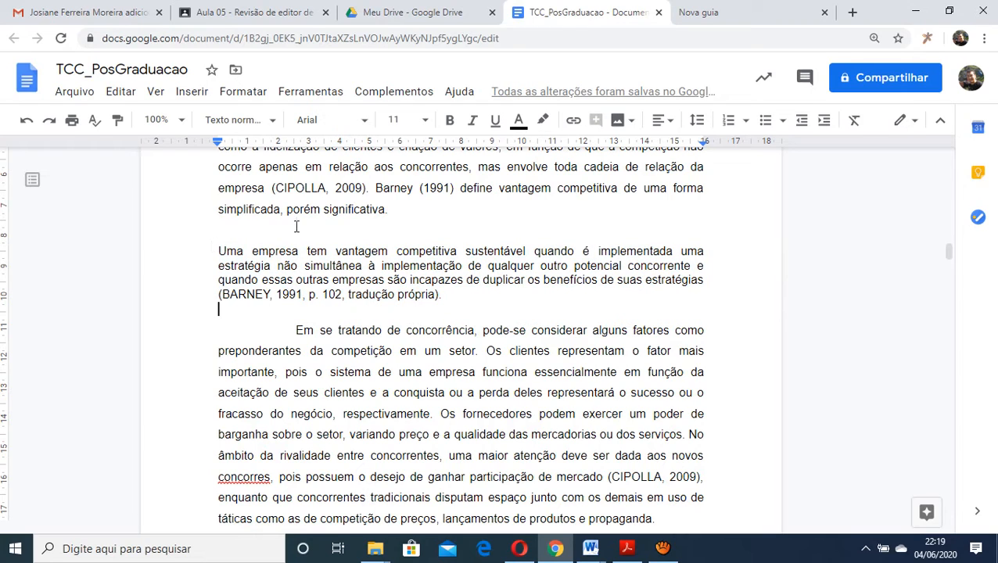
Set the font size of the whole long quotation in section 2.1 to 12
click(297, 189)
click(304, 264)
click(343, 266)
drag(218, 251, 473, 295)
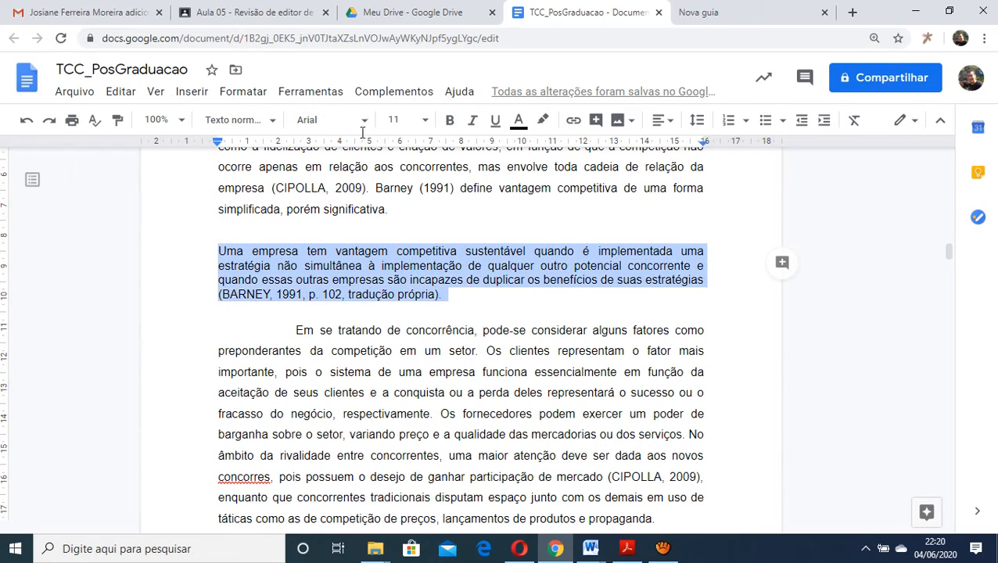
click(425, 123)
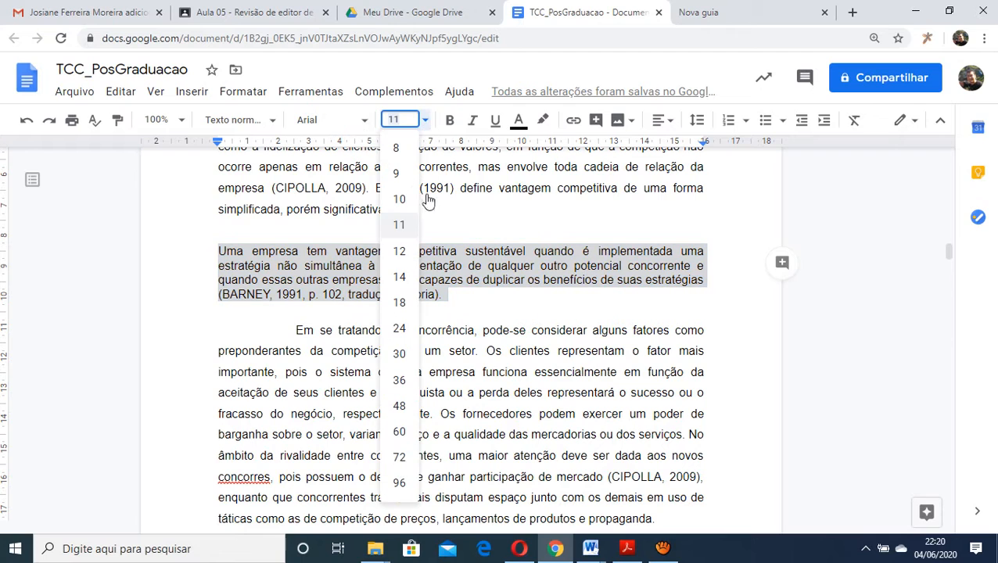
click(407, 250)
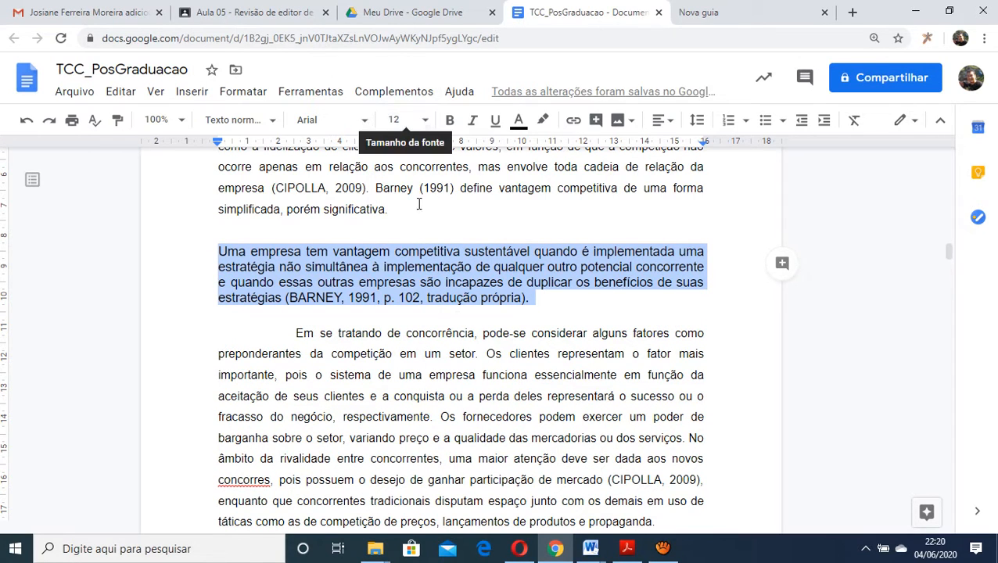
click(465, 333)
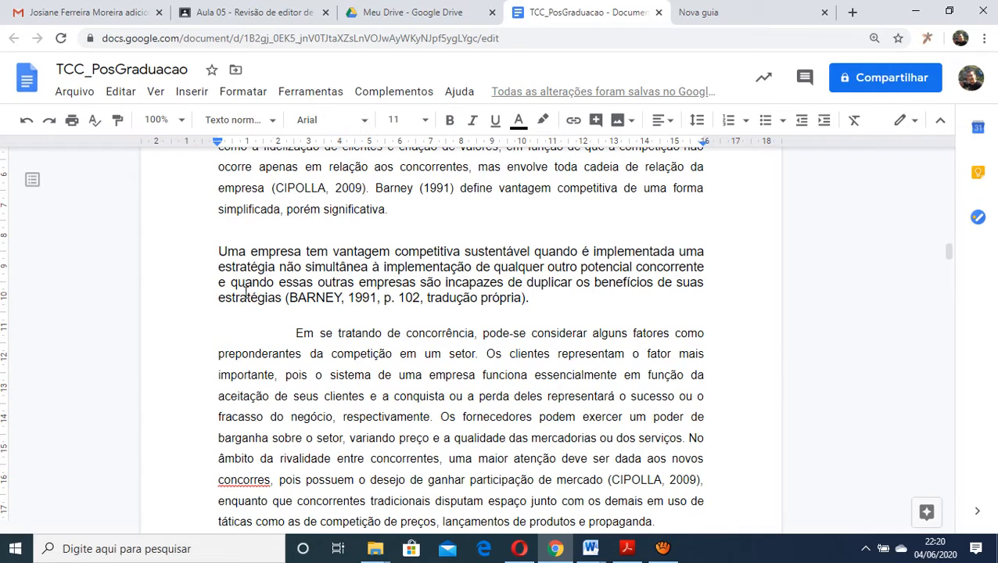
Indent the whole long quotation in section 2.1 by 4 cm from the left margin
drag(218, 251, 451, 297)
click(372, 166)
drag(218, 251, 530, 299)
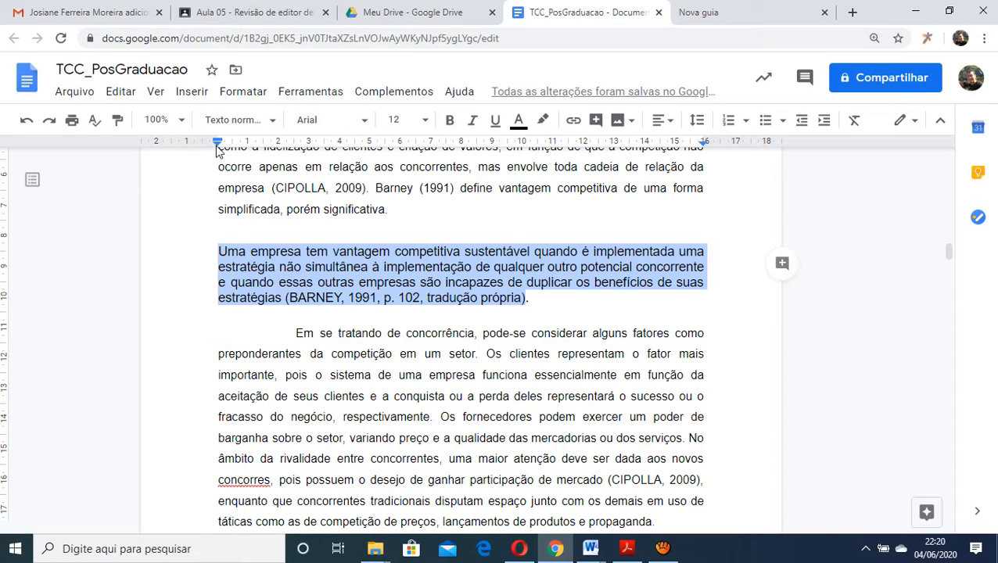
drag(218, 150, 339, 151)
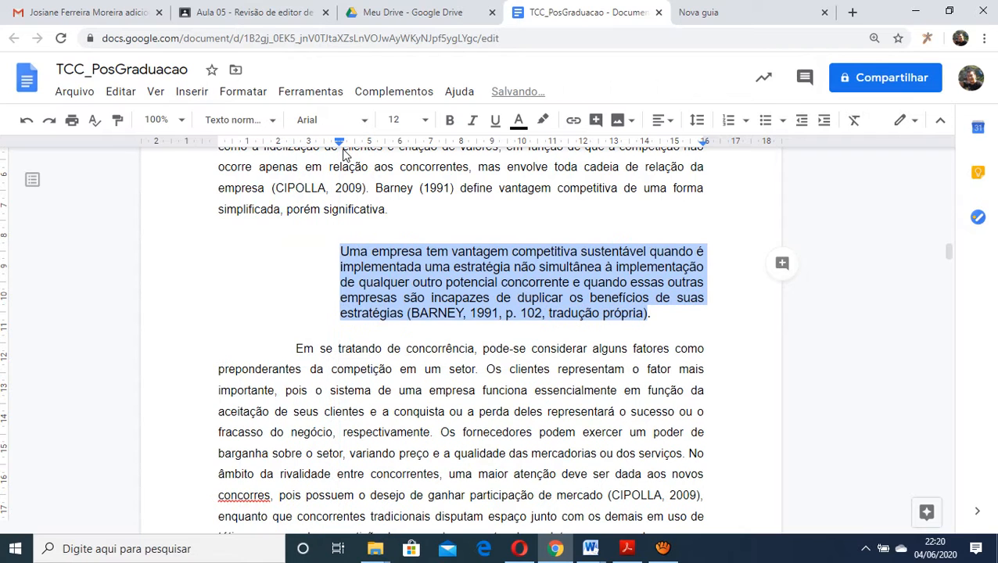
Highlight the words "tradução própria" in the citation that closes the long quotation
click(379, 263)
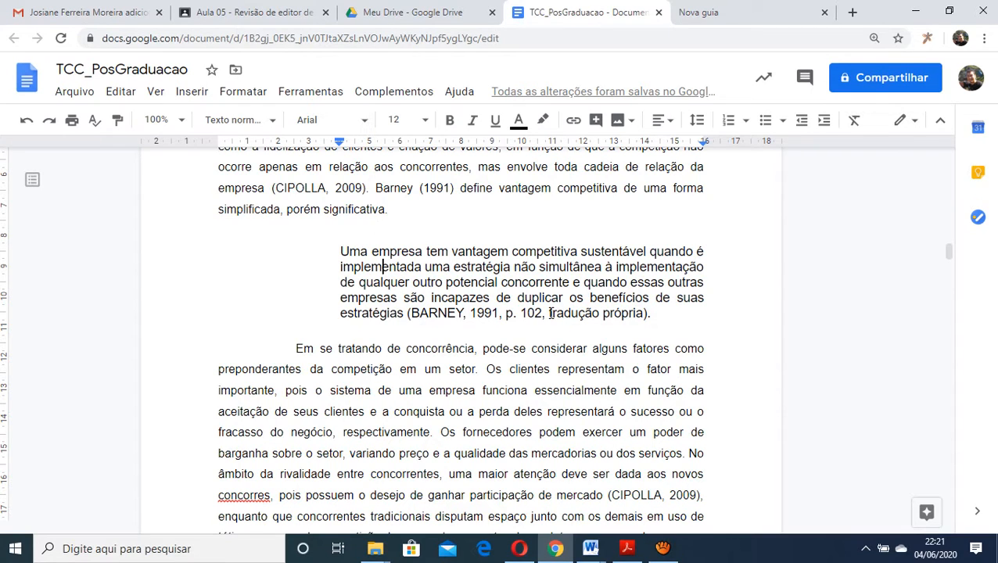
drag(551, 313, 646, 312)
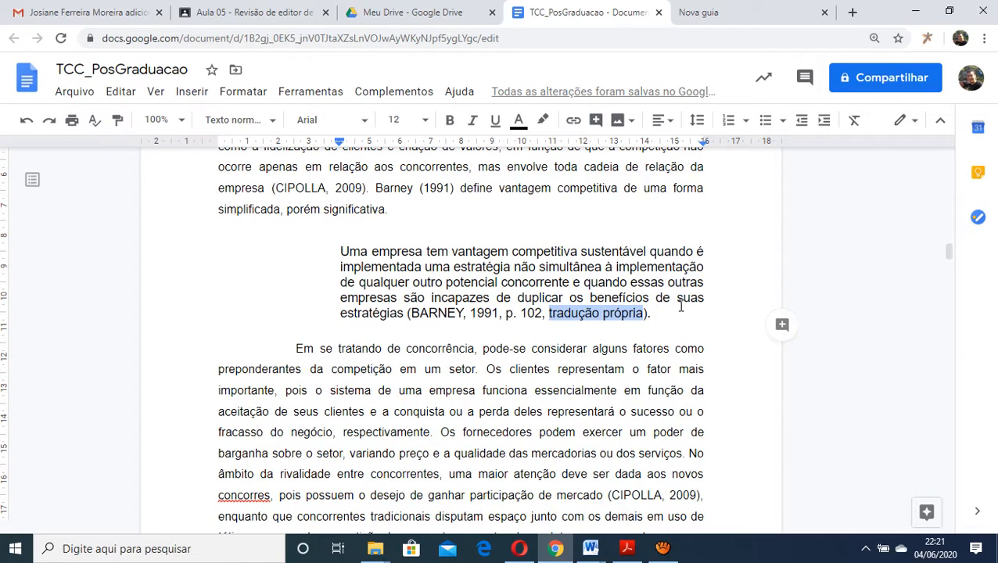
click(406, 354)
Find the bold two-author citation from 2003 in the first paragraph of section 2.2 and highlight its author surnames
scroll(414, 356, down, 2)
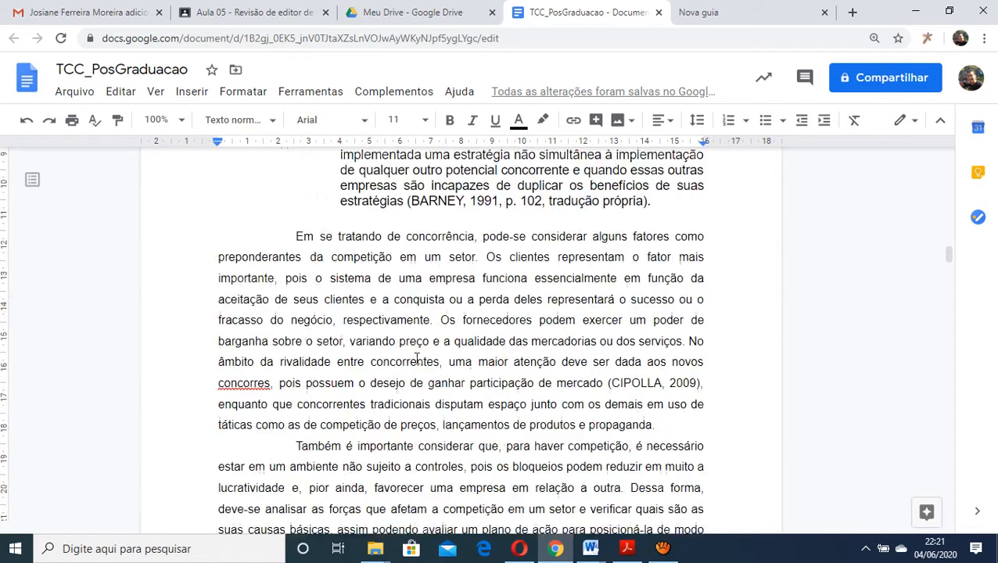
scroll(417, 357, down, 1)
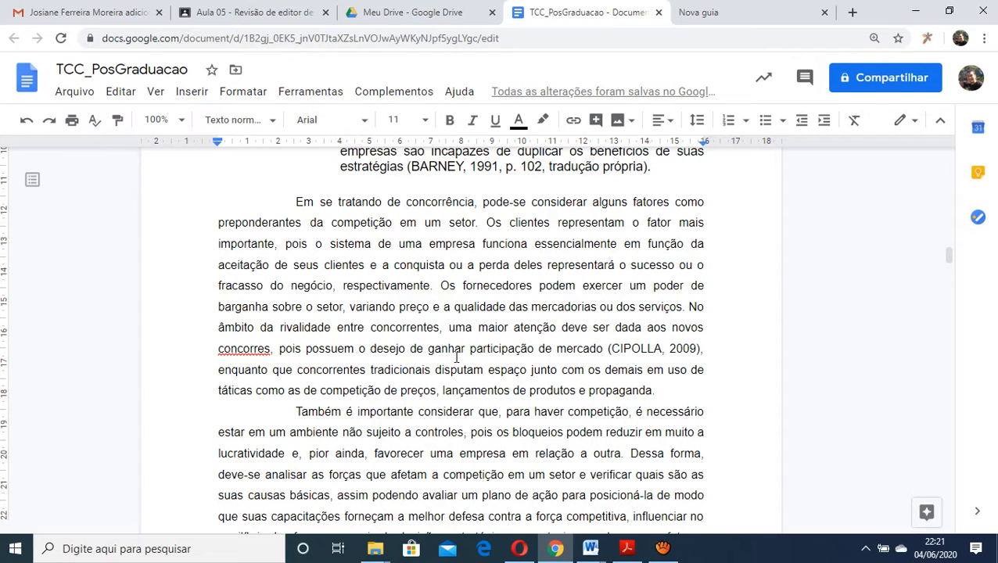
scroll(457, 357, down, 2)
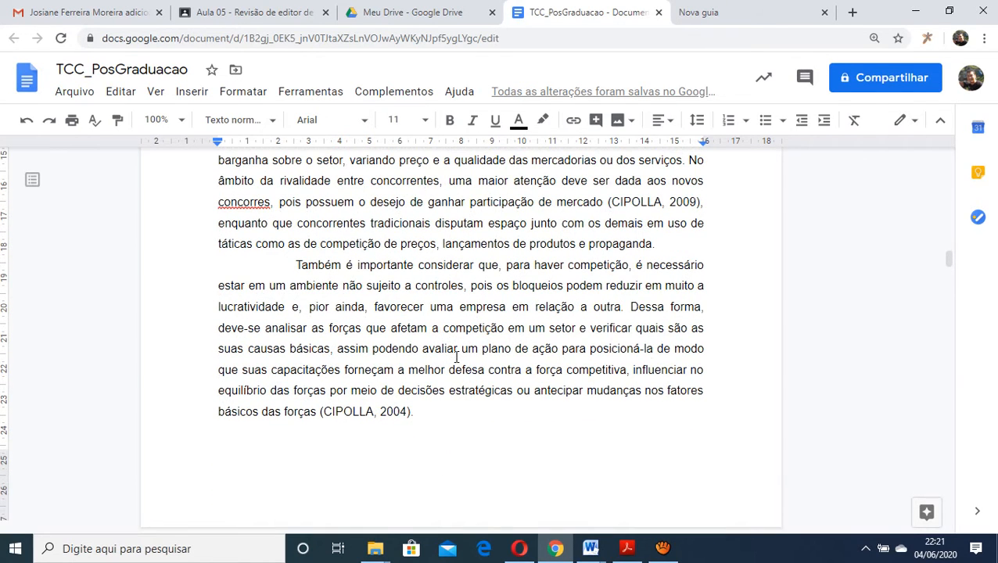
scroll(457, 358, down, 6)
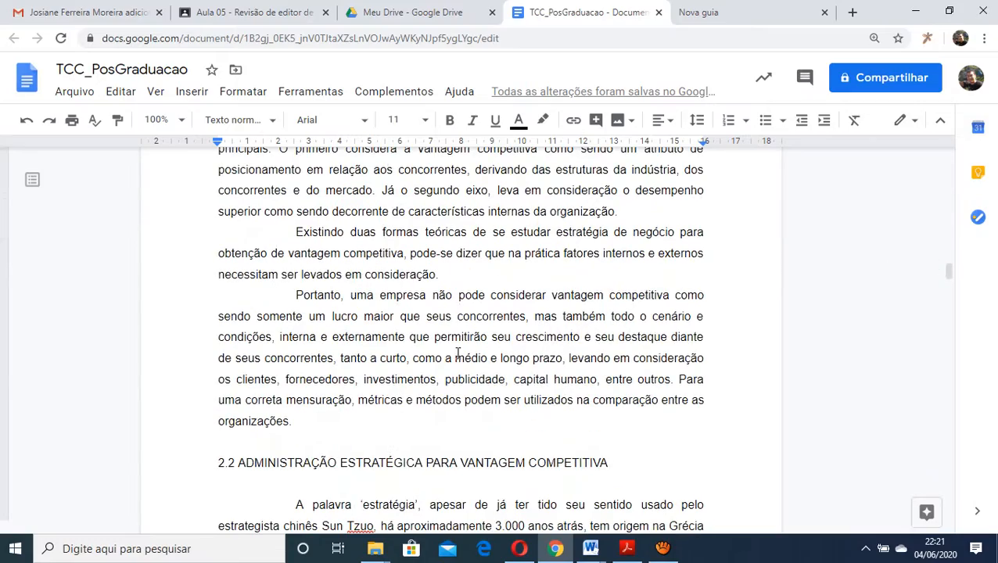
scroll(458, 354, down, 5)
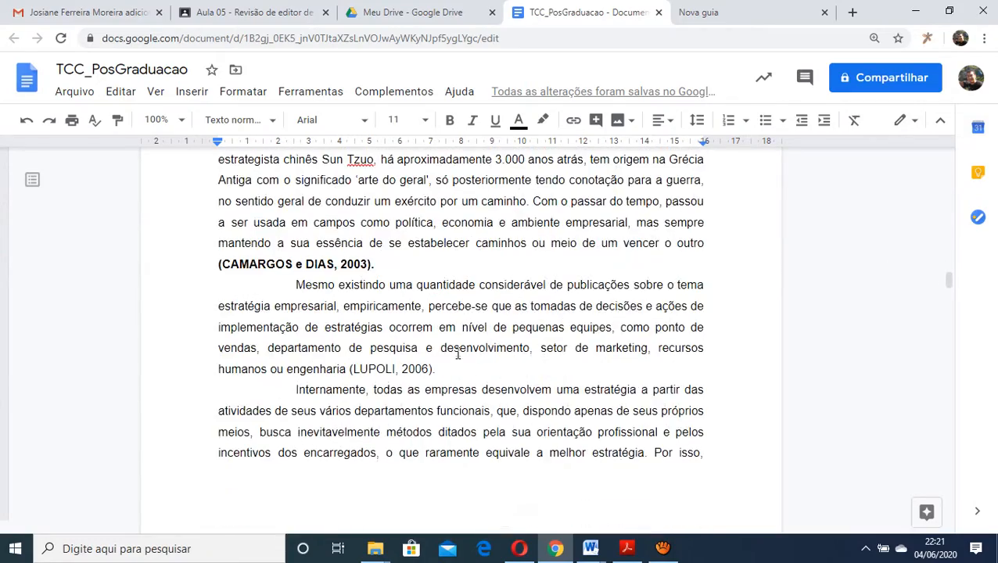
scroll(458, 355, up, 3)
scroll(454, 354, down, 1)
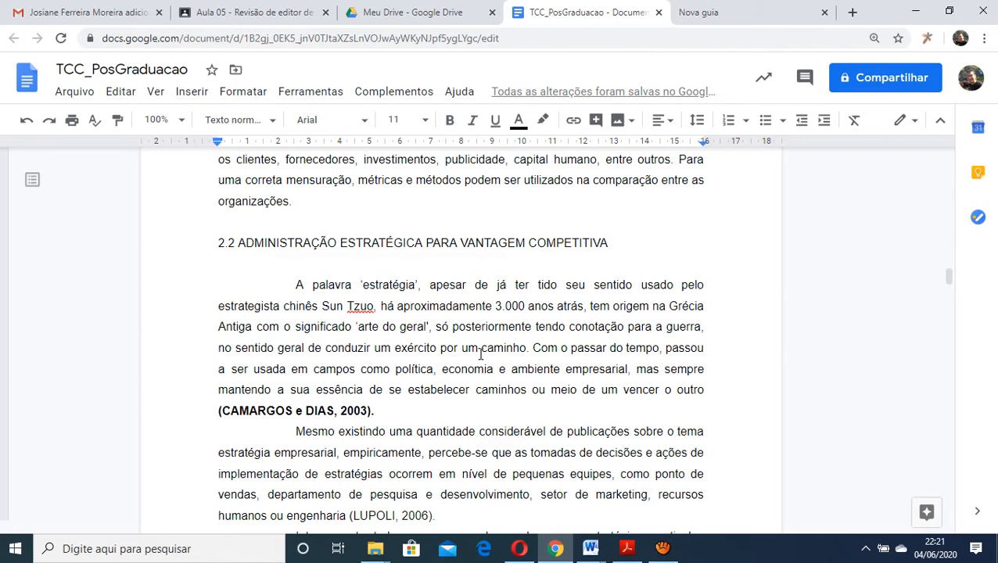
scroll(481, 354, down, 1)
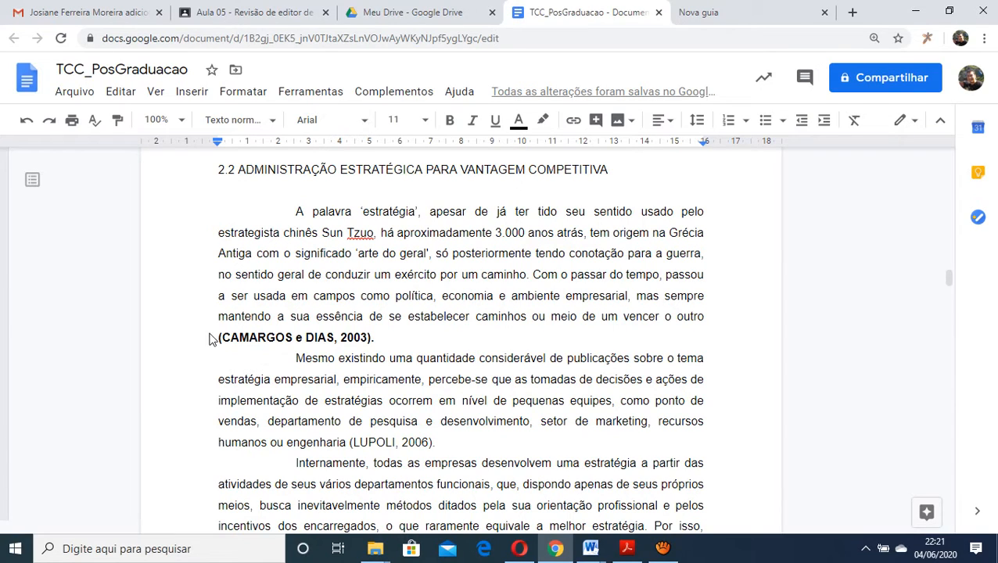
drag(223, 337, 335, 340)
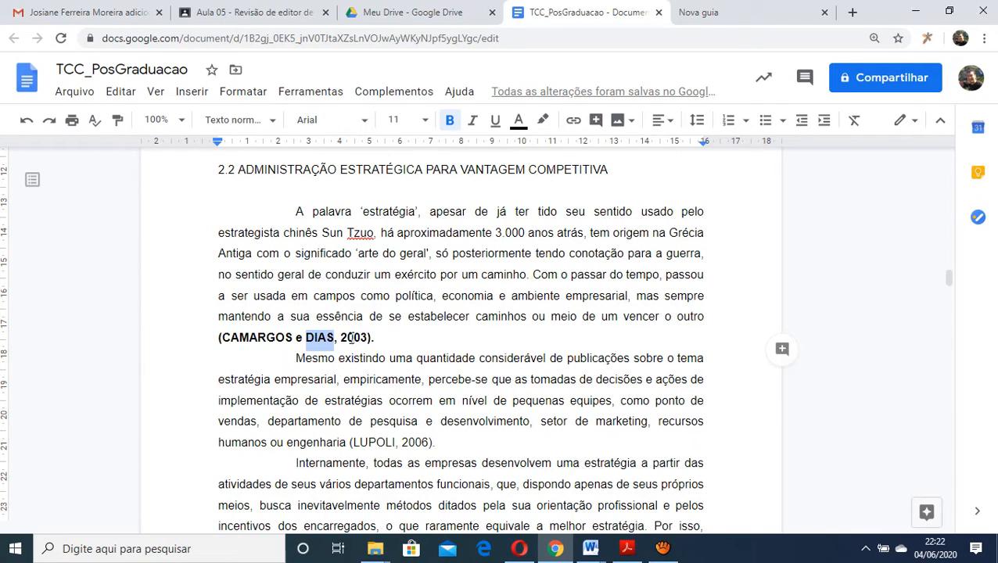
Expand the bold 2003 citation to three authors, with a comma between the first two and "e" before an added third surname
click(316, 337)
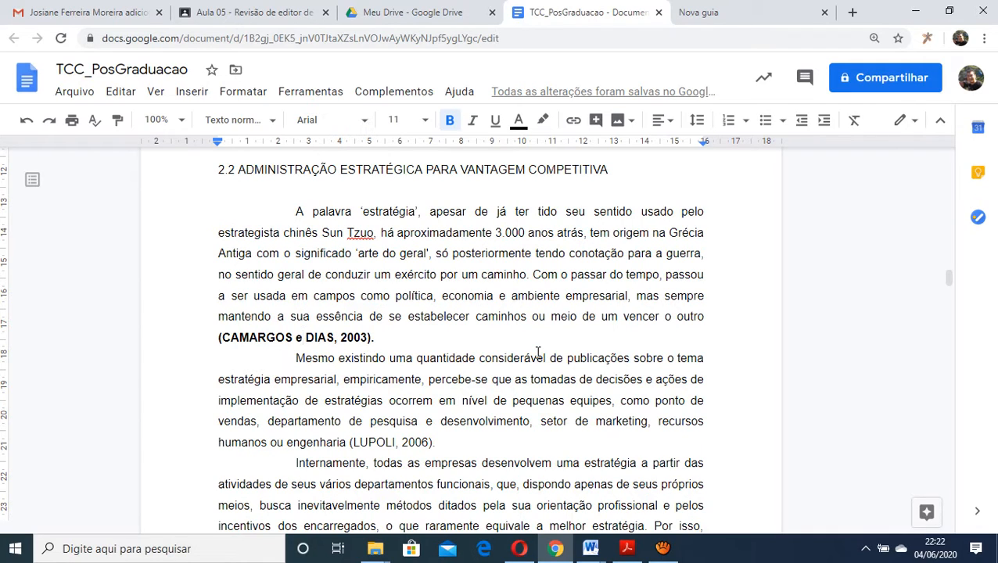
key(BackSpace)
key(BackSpace)
text(,)
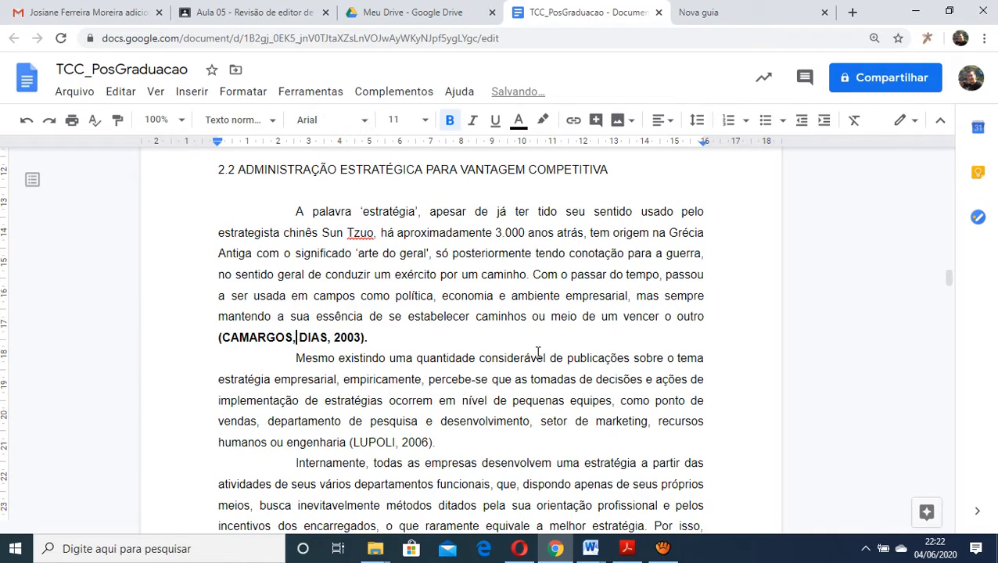
key(Right)
key(Right)
key(Right)
key(Right)
key(Right)
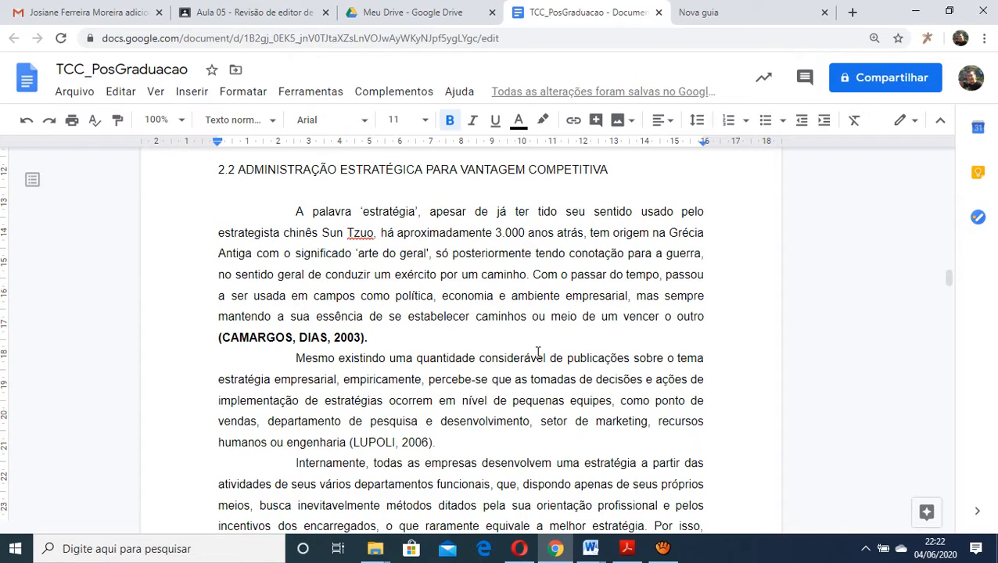
text(E)
key(BackSpace)
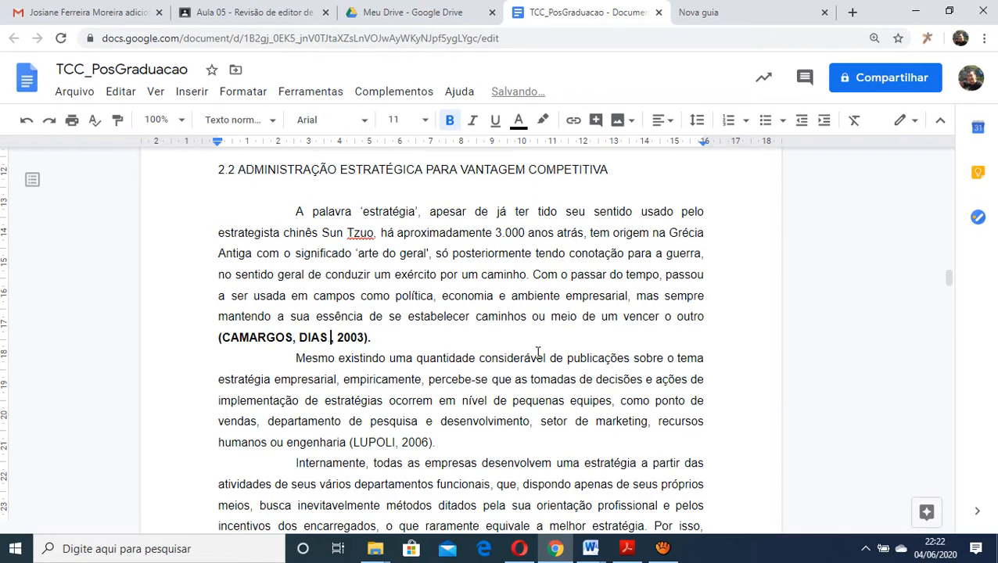
text(e HAYASHIDA)
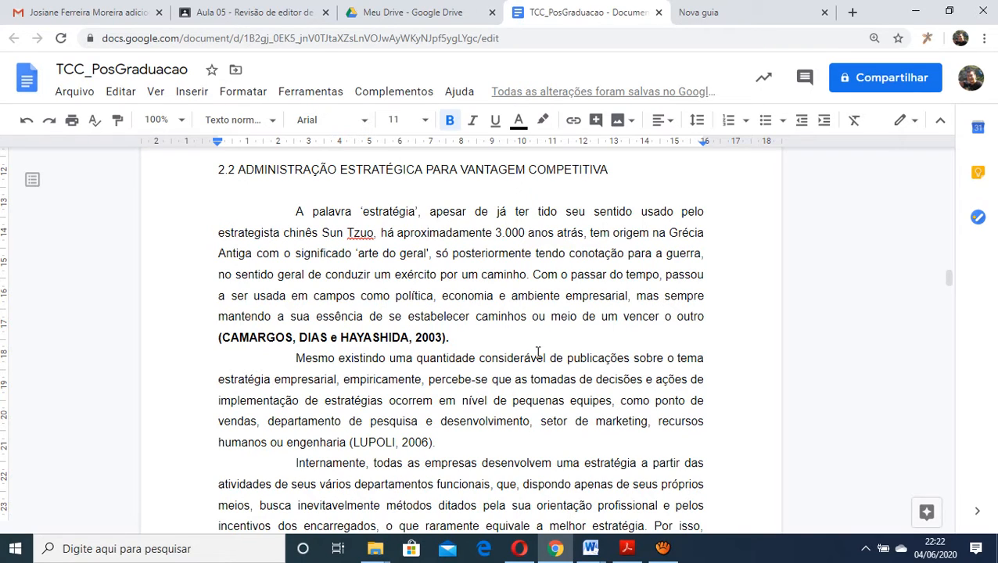
Expand the bold 2003 citation to four authors, putting a comma before the third surname and adding "e" plus a fourth surname
key(Left)
key(Left)
key(Left)
key(Left)
key(Left)
key(Left)
key(Left)
key(Left)
key(Left)
key(BackSpace)
key(BackSpace)
text(,)
key(Right)
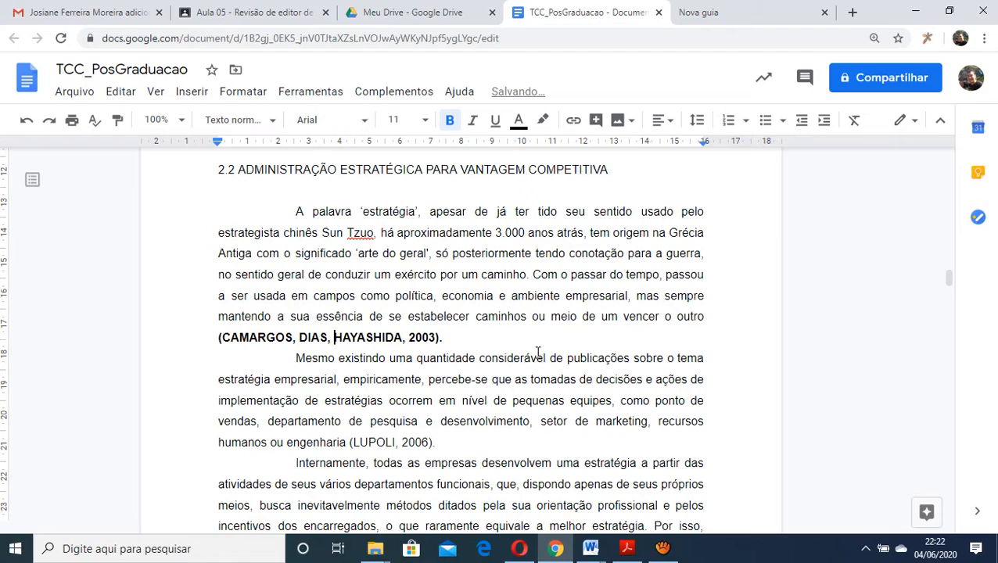
key(Right)
key(Right)
key(Right)
key(Right)
key(Right)
key(Right)
key(Right)
key(Right)
key(Right)
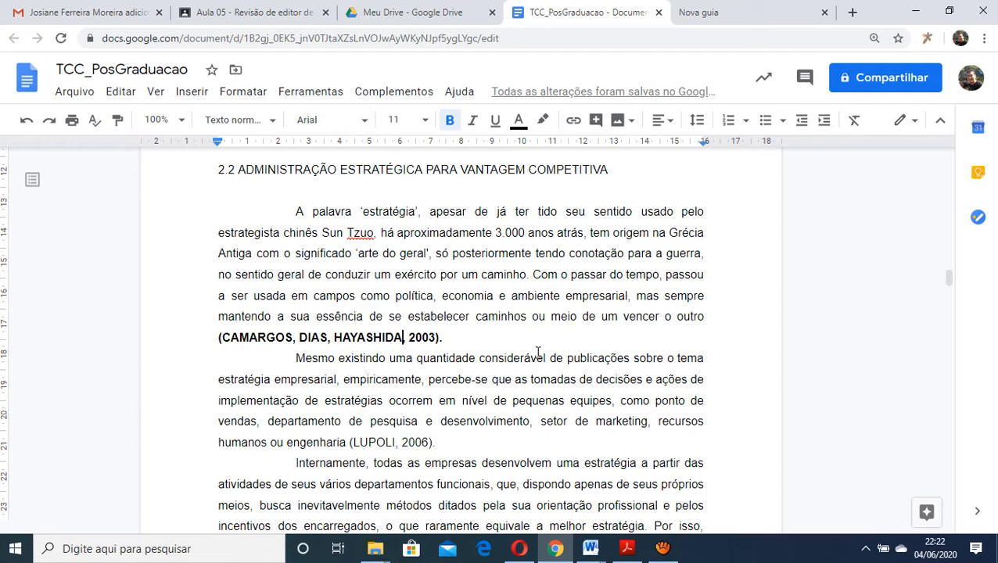
key(Delete)
text(e SILVA)
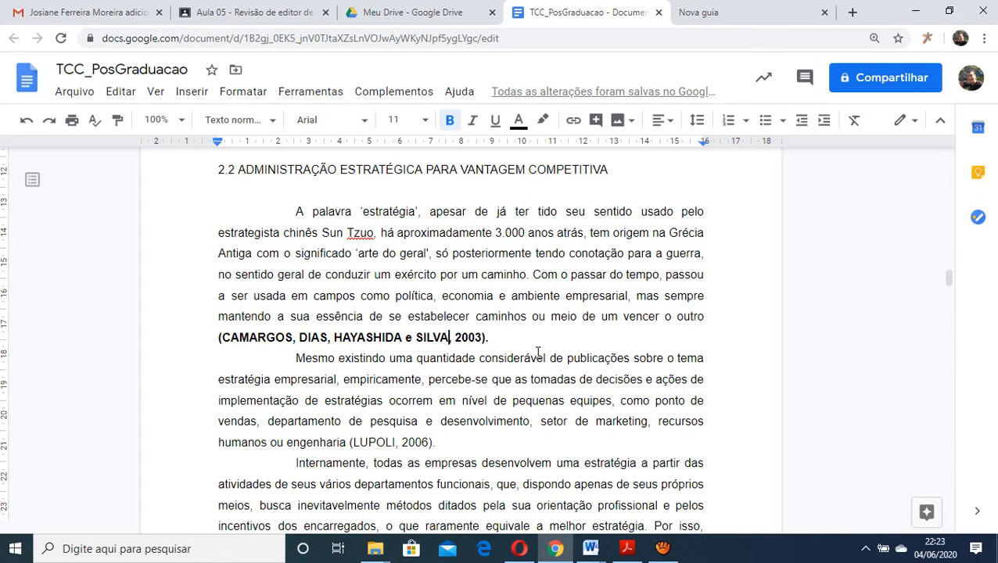
Replace every author after the first in the bold 2003 citation with "et al."
key(BackSpace)
key(BackSpace)
key(BackSpace)
key(BackSpace)
key(BackSpace)
key(BackSpace)
key(BackSpace)
key(BackSpace)
key(BackSpace)
key(BackSpace)
key(BackSpace)
key(BackSpace)
key(BackSpace)
key(BackSpace)
key(BackSpace)
key(BackSpace)
key(BackSpace)
key(BackSpace)
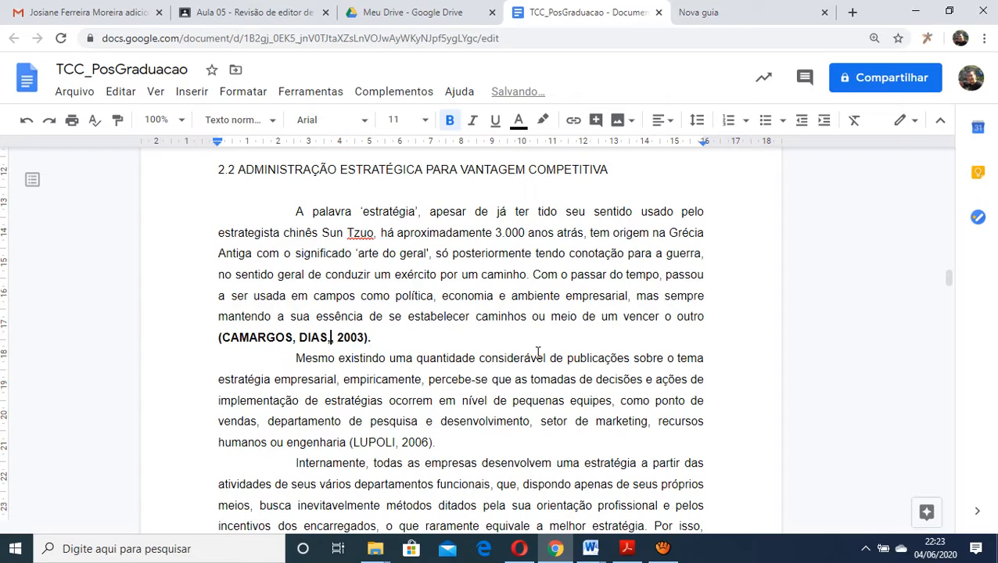
key(BackSpace)
key(BackSpace)
key(BackSpace)
key(BackSpace)
key(BackSpace)
key(BackSpace)
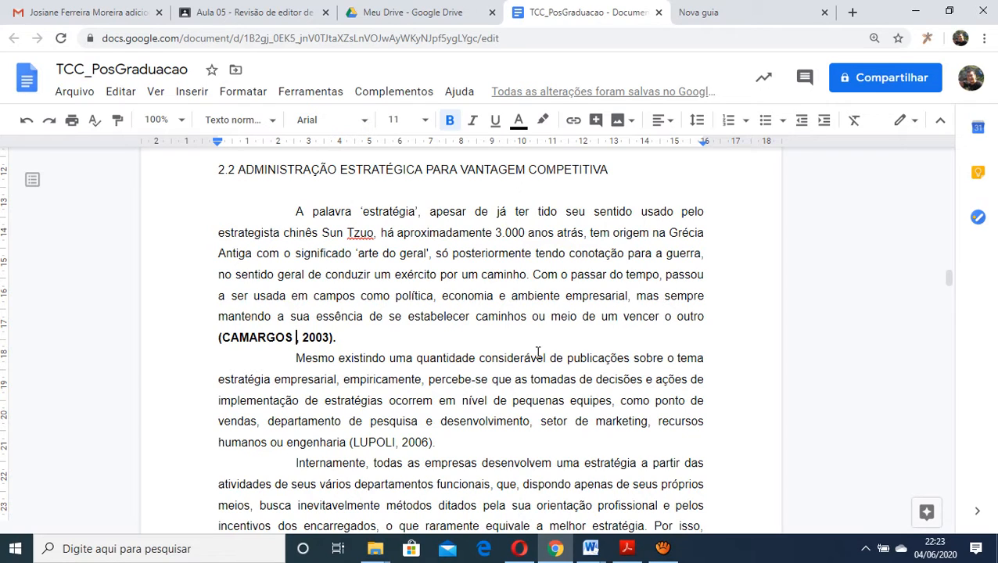
key(BackSpace)
text(et )
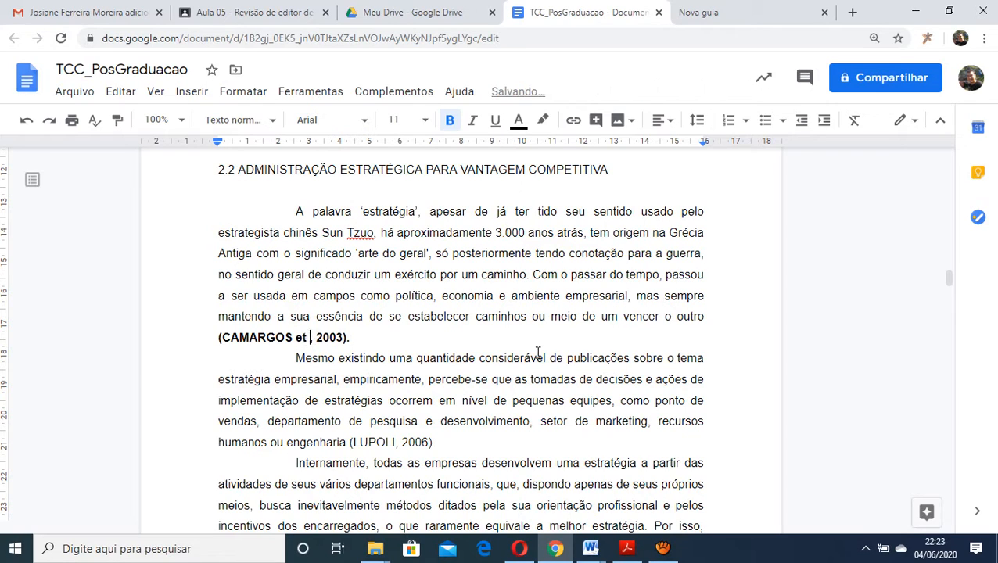
text(al.)
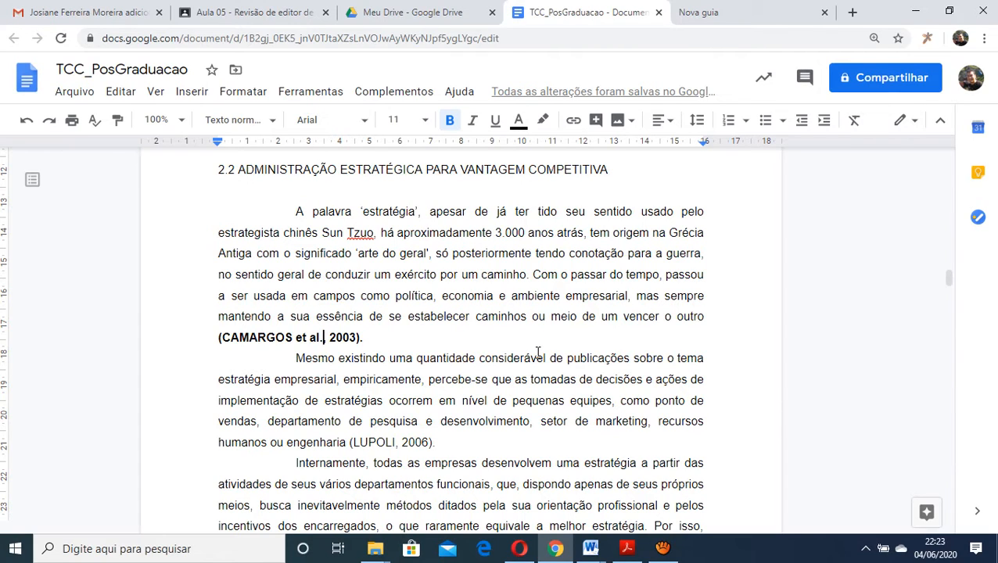
Italicize "et al" in the bold 2003 citation, leaving the period out of the italics
key(BackSpace)
key(shift+Left)
key(shift+Left)
key(shift+Left)
key(shift+Left)
key(shift+Left)
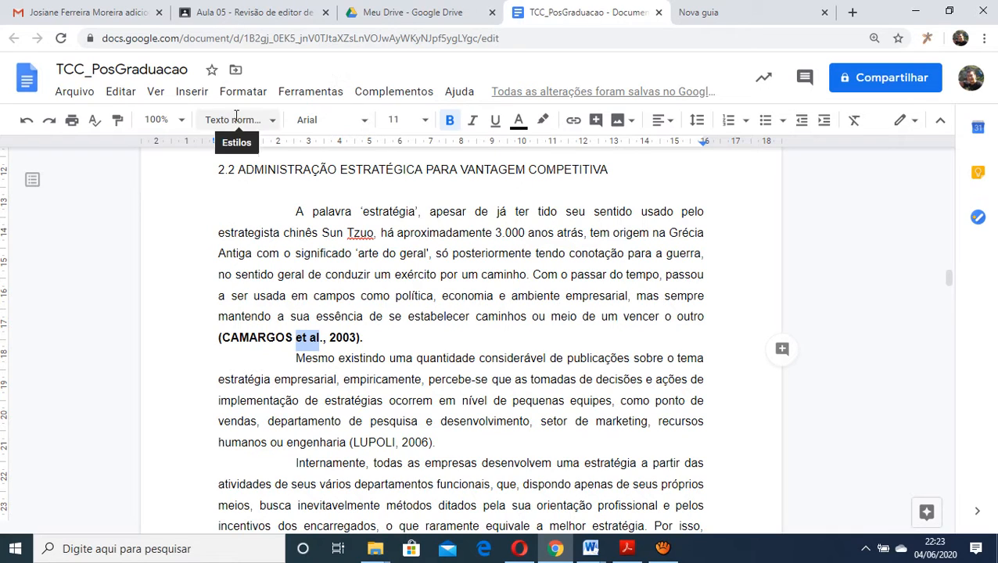
click(473, 121)
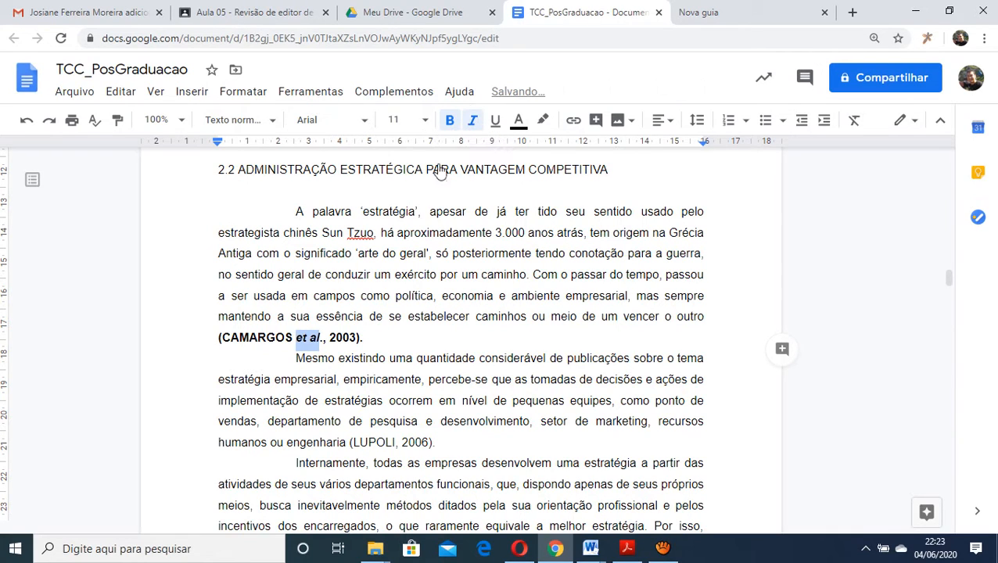
click(341, 345)
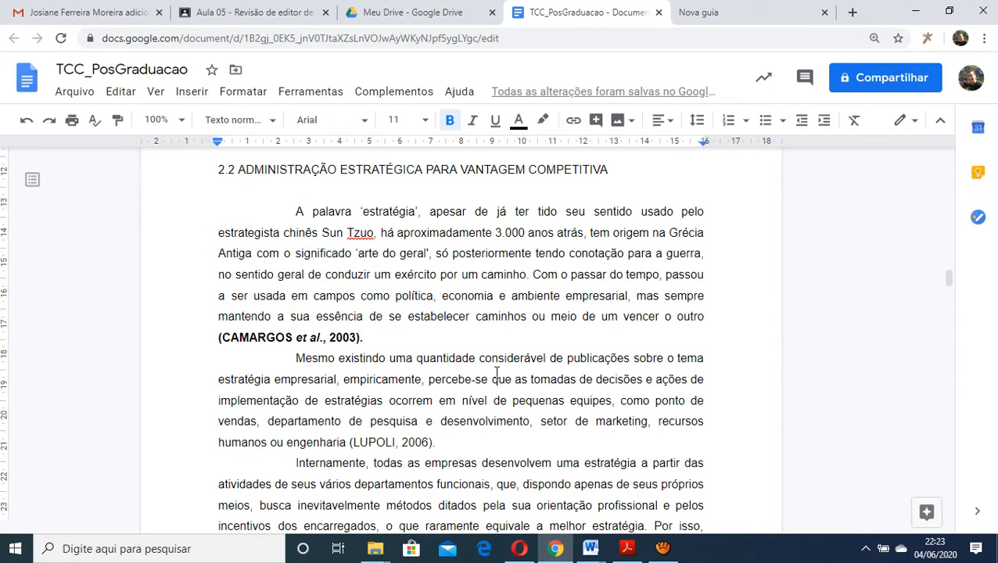
Review the author-date citations and the indented long quotation throughout the thesis body, from the field research section back to the introduction
scroll(497, 375, down, 2)
scroll(497, 373, up, 2)
scroll(413, 323, down, 4)
scroll(413, 323, down, 7)
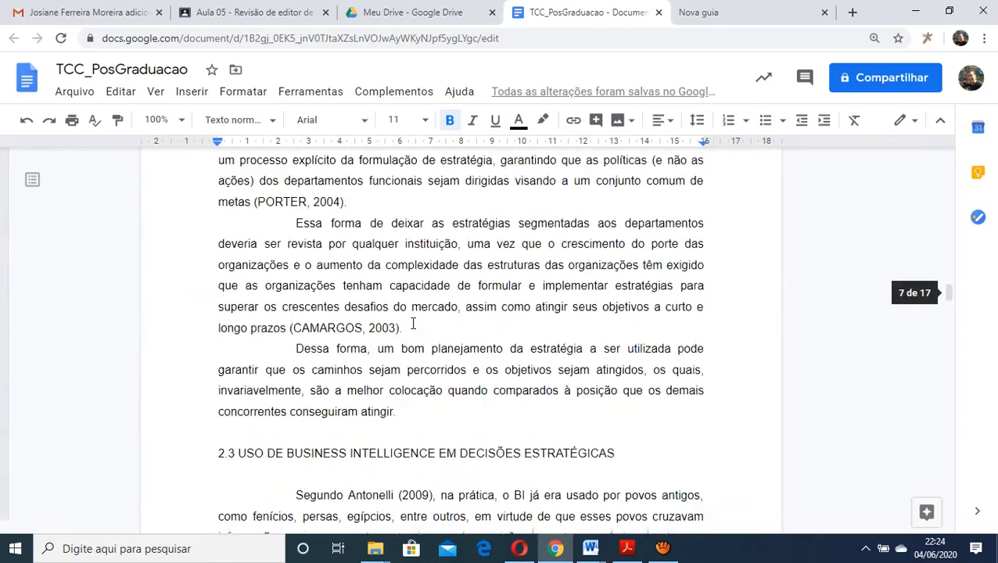
scroll(413, 323, down, 9)
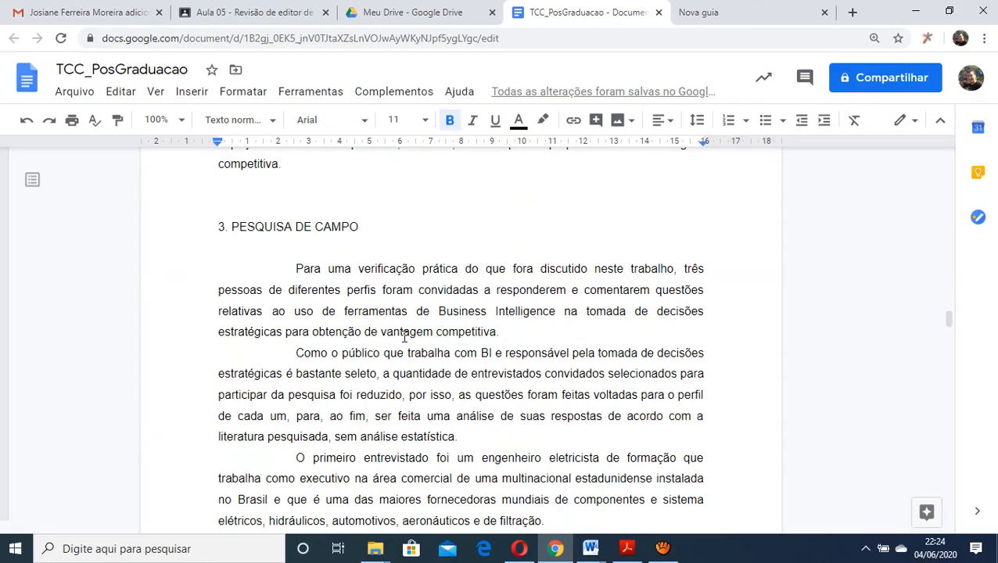
scroll(405, 336, up, 10)
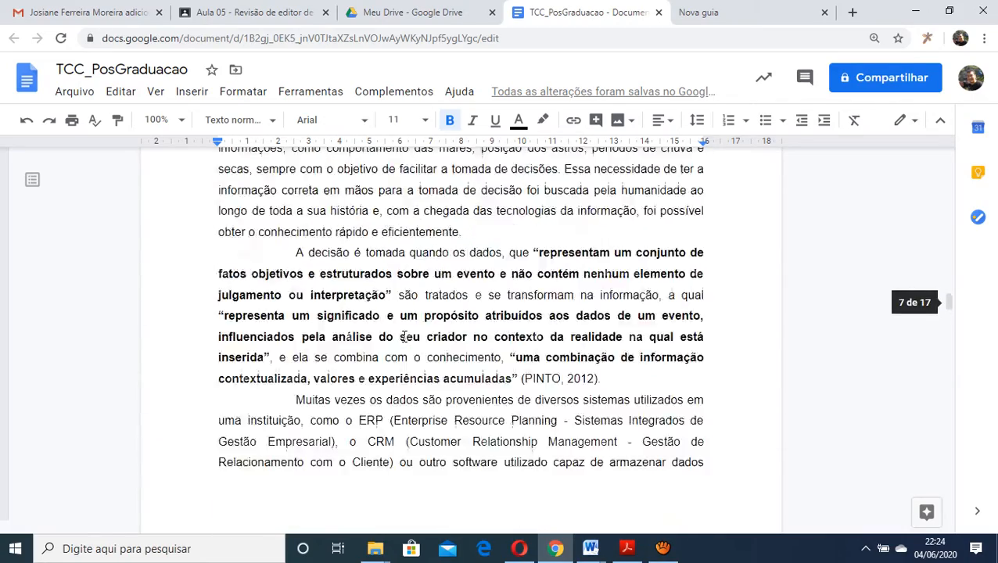
scroll(404, 336, up, 8)
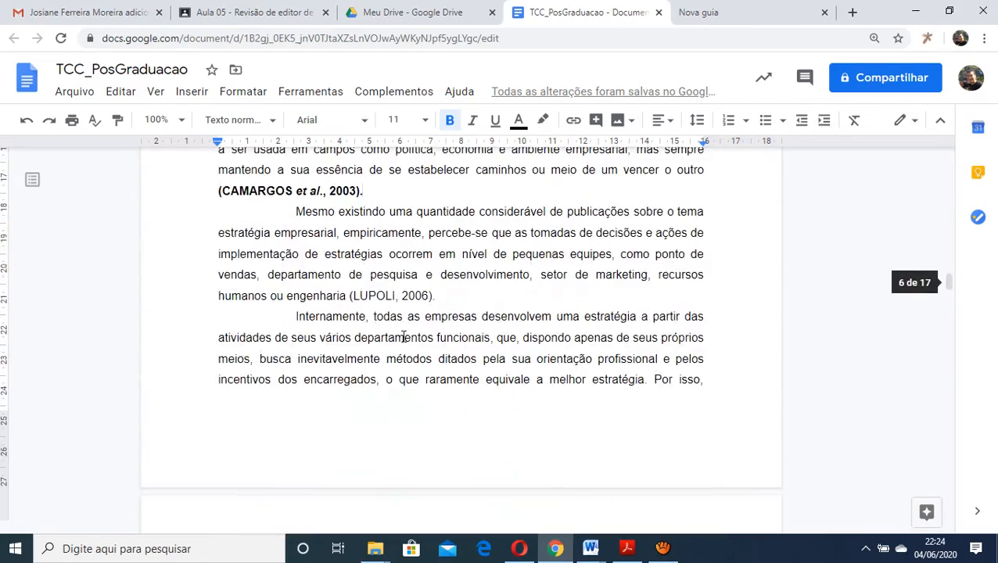
scroll(404, 336, up, 10)
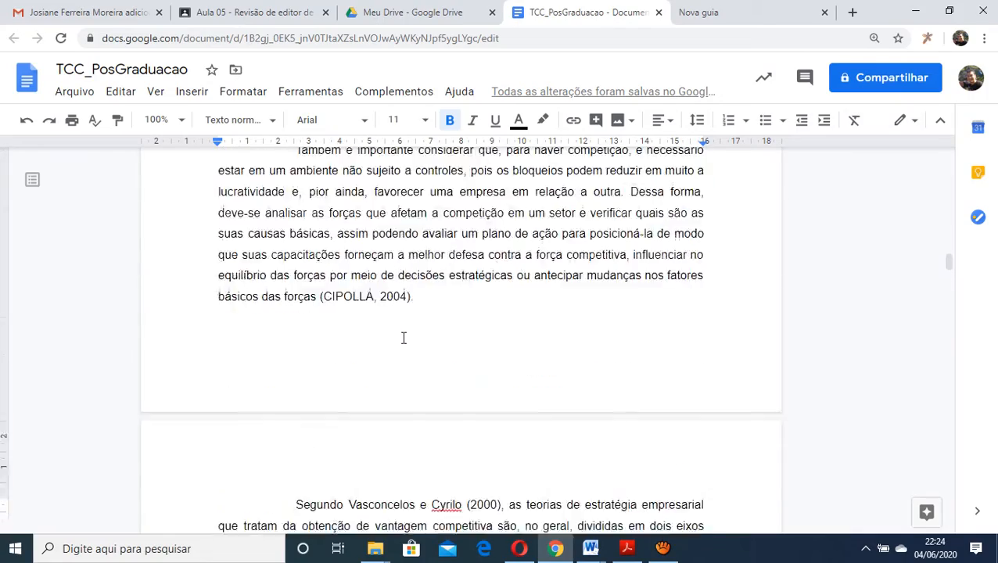
scroll(400, 342, up, 3)
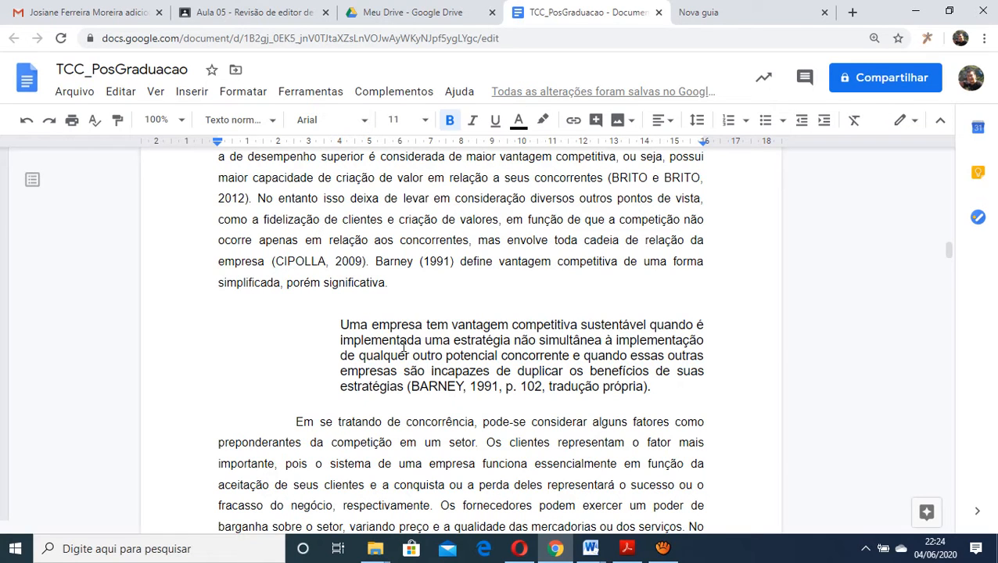
scroll(405, 347, down, 5)
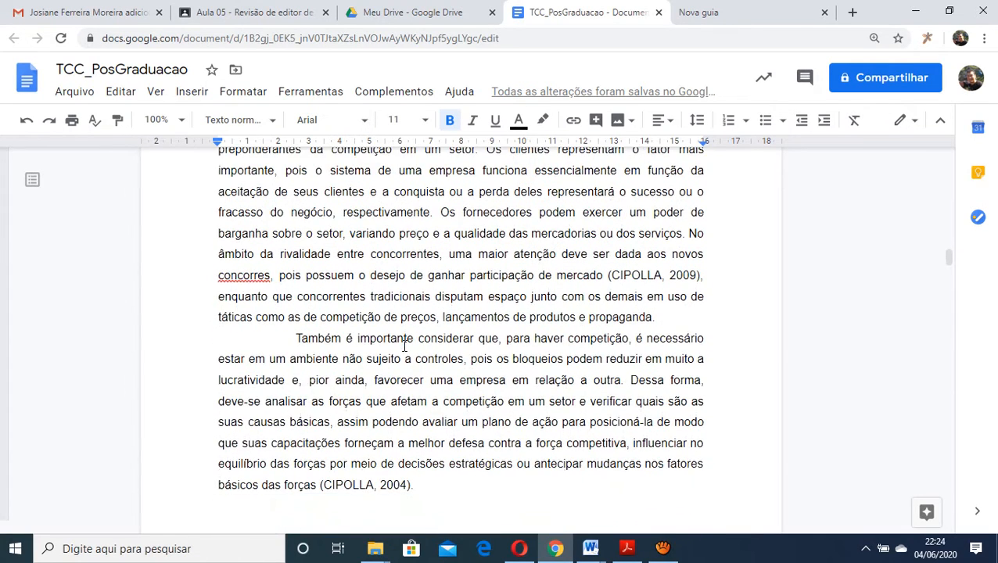
scroll(404, 346, up, 10)
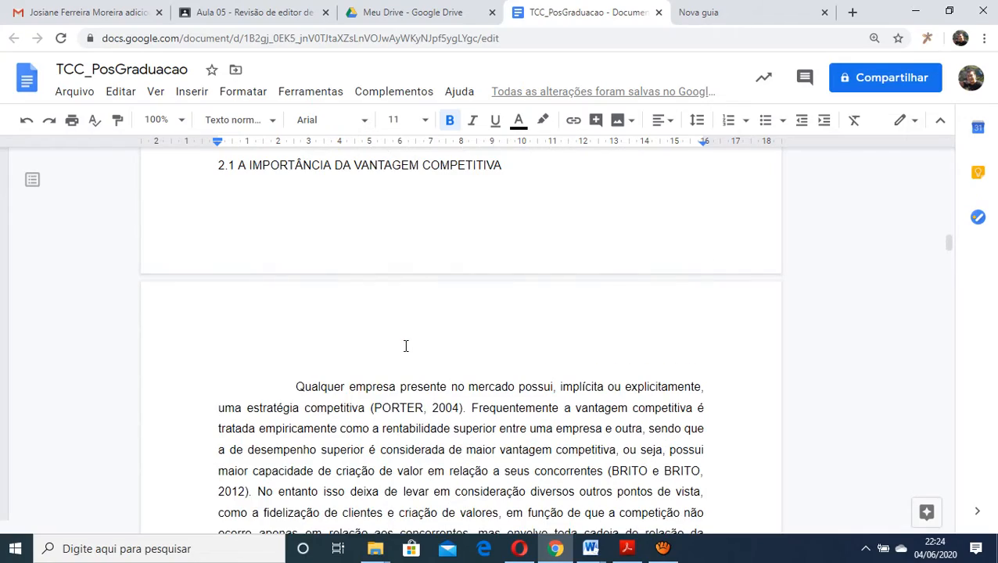
scroll(405, 346, up, 15)
scroll(408, 332, down, 4)
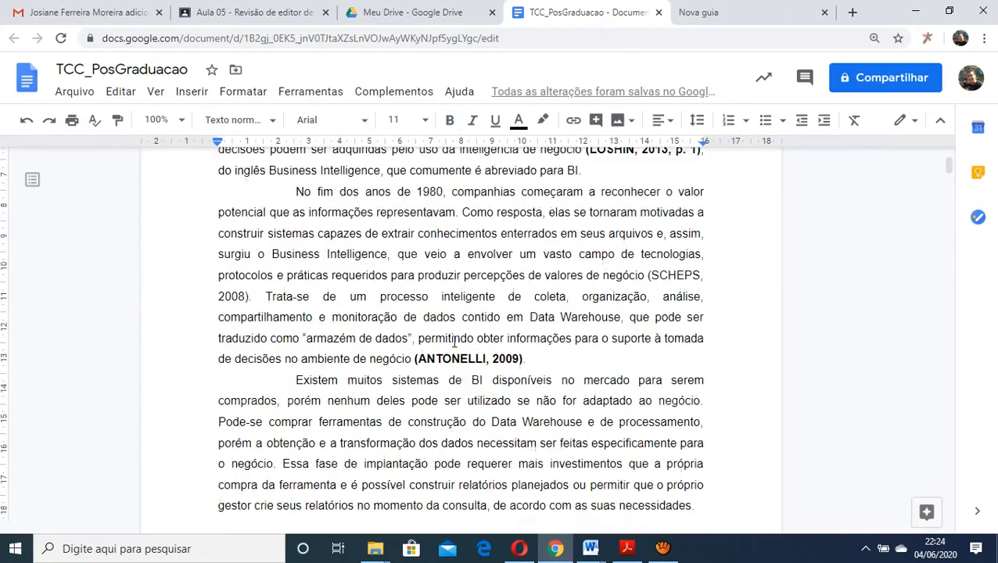
Replace the author-date text of the 2013 citation in section 1.1 with 1 and of the 2008 citation with 2, keeping the parentheses
scroll(453, 341, up, 1)
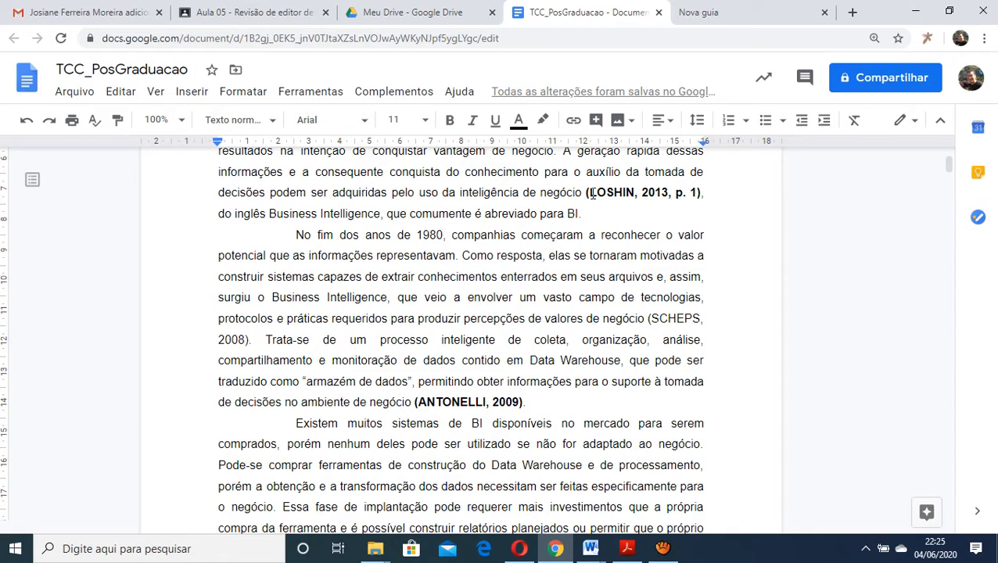
drag(587, 192, 697, 194)
text(1)
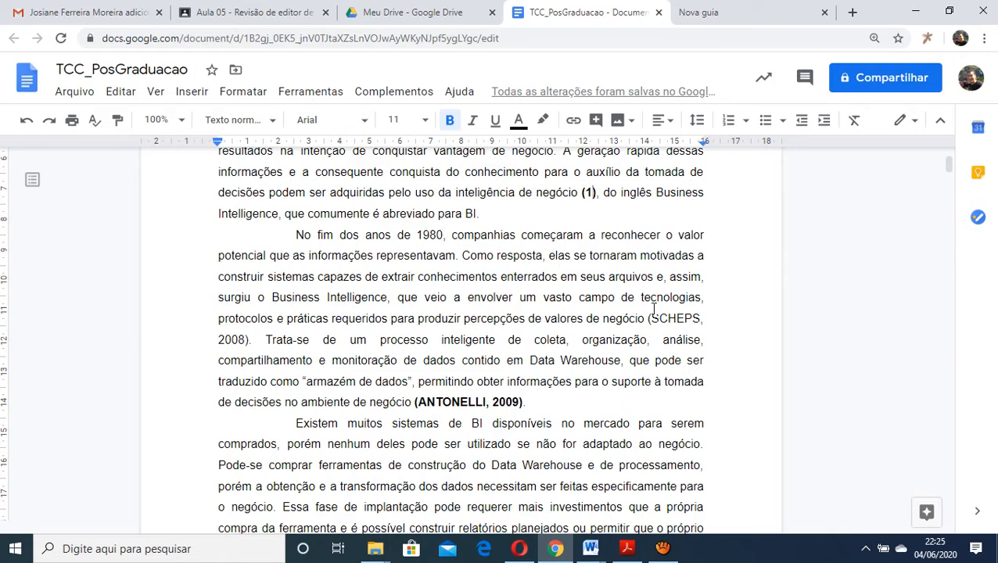
drag(652, 318, 247, 340)
text(2).)
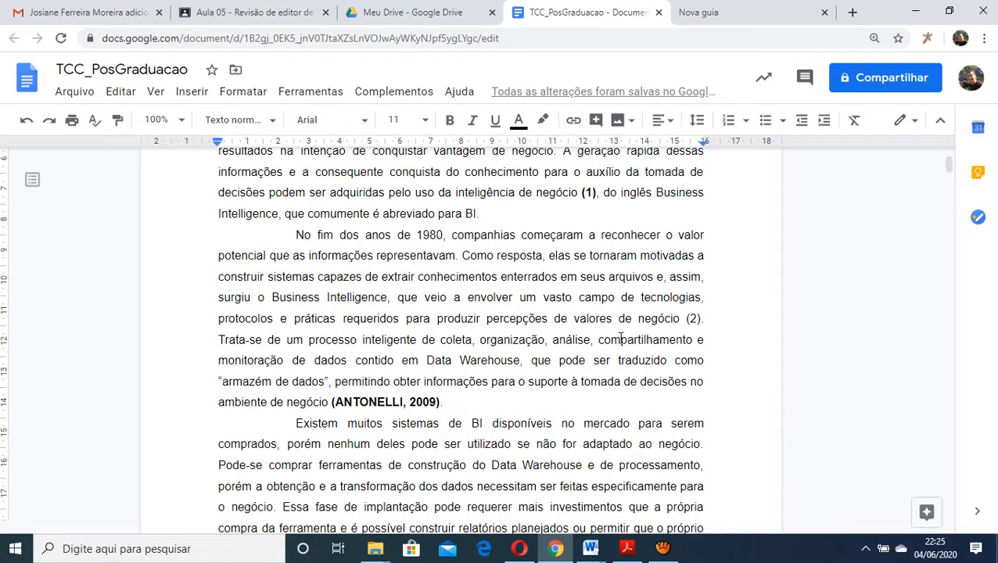
Make the (2) citation bold, and replace the author and year in the bold 2009 citation with 3
drag(685, 319, 704, 319)
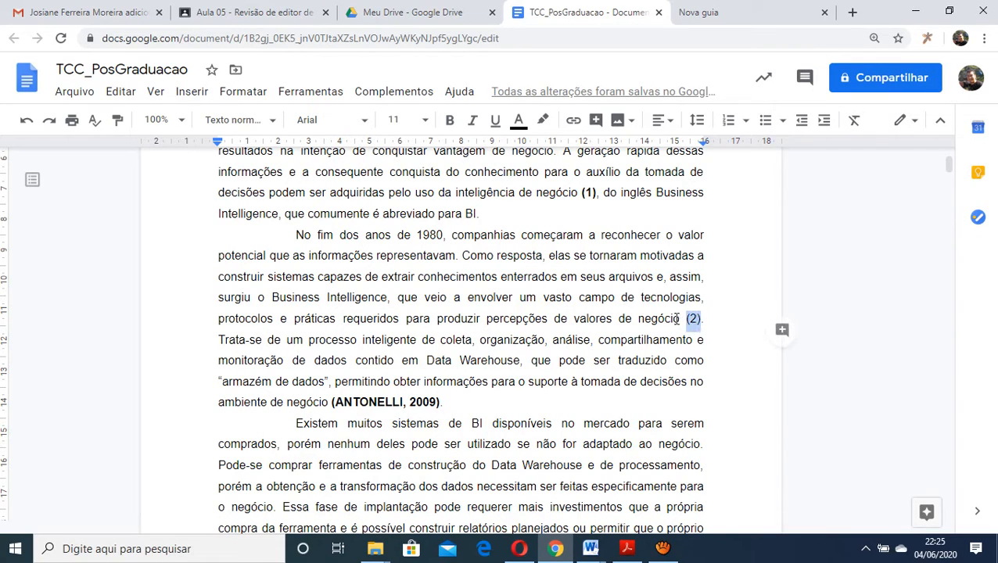
click(451, 121)
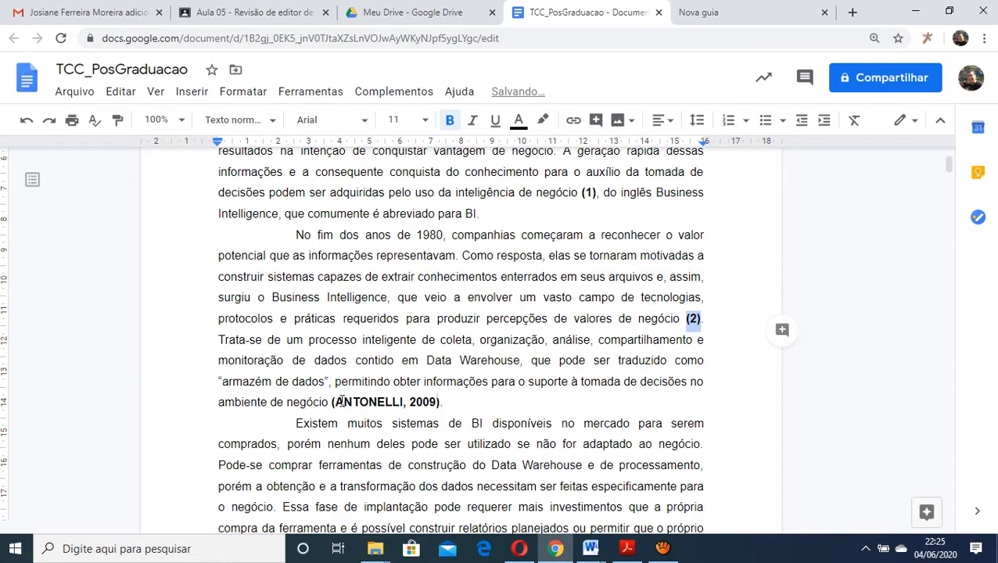
drag(334, 402, 436, 402)
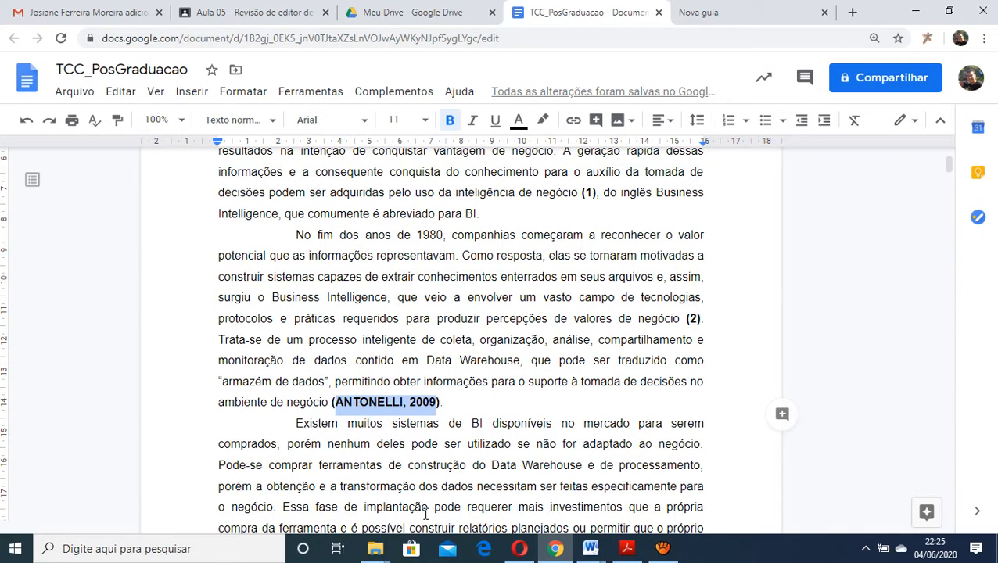
text(3)
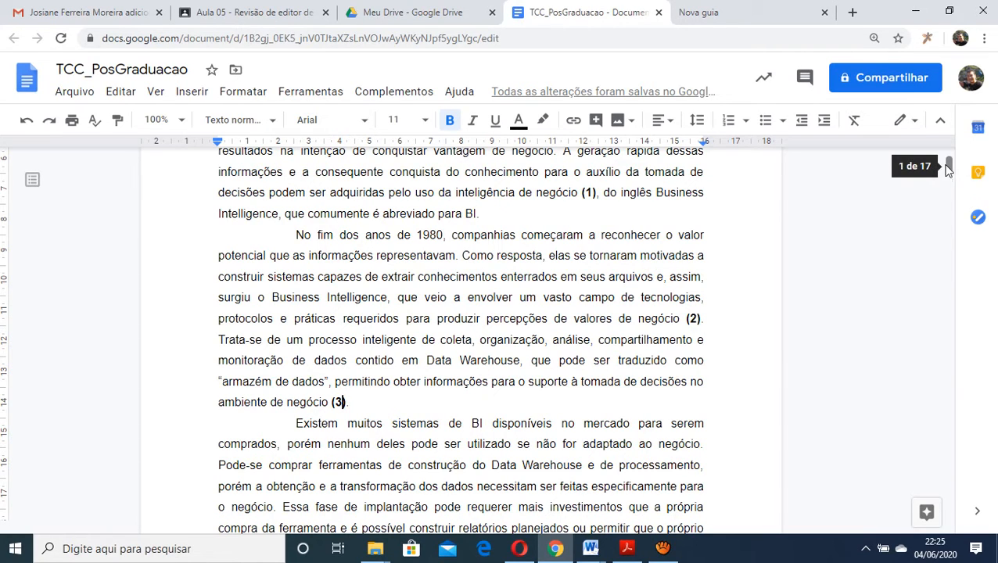
Prefix the "Business Intelligence – The Savvy Manager's Guide" entry in the references with "(1)" as plain text, undoing the automatic list formatting
drag(954, 204, 958, 501)
scroll(414, 446, up, 3)
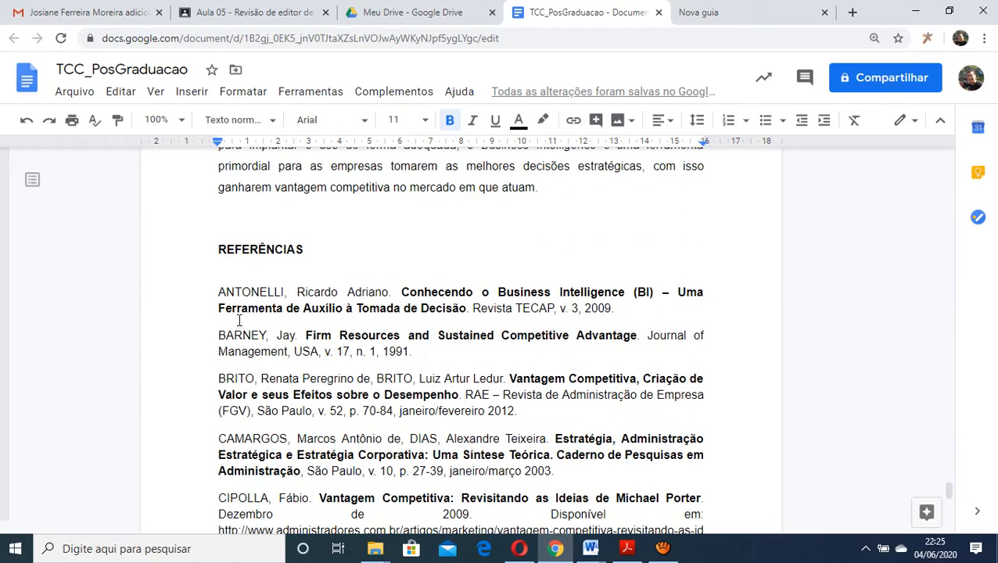
click(220, 292)
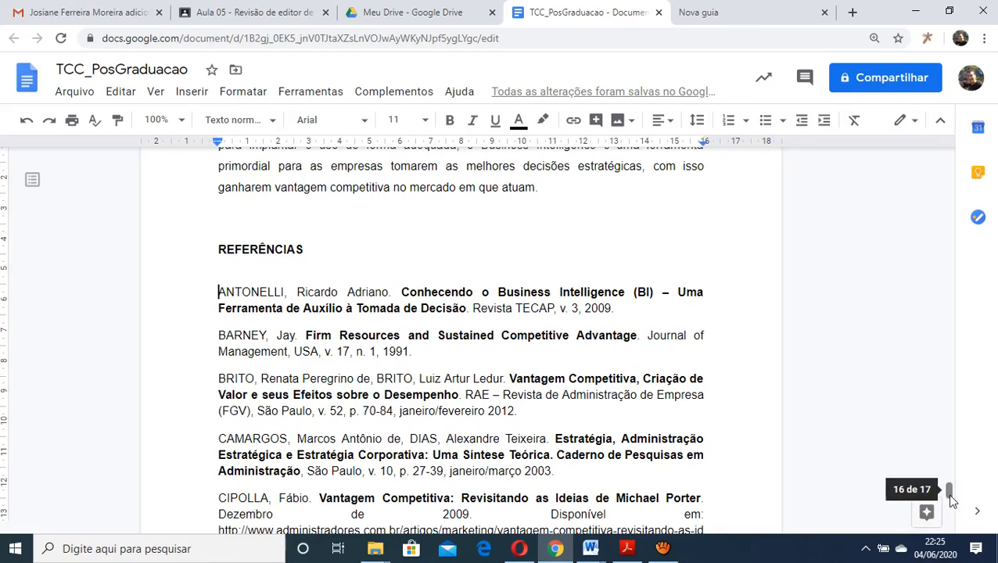
mouse_move(949, 489)
mouse_down()
mouse_move(952, 154)
mouse_move(952, 503)
mouse_up()
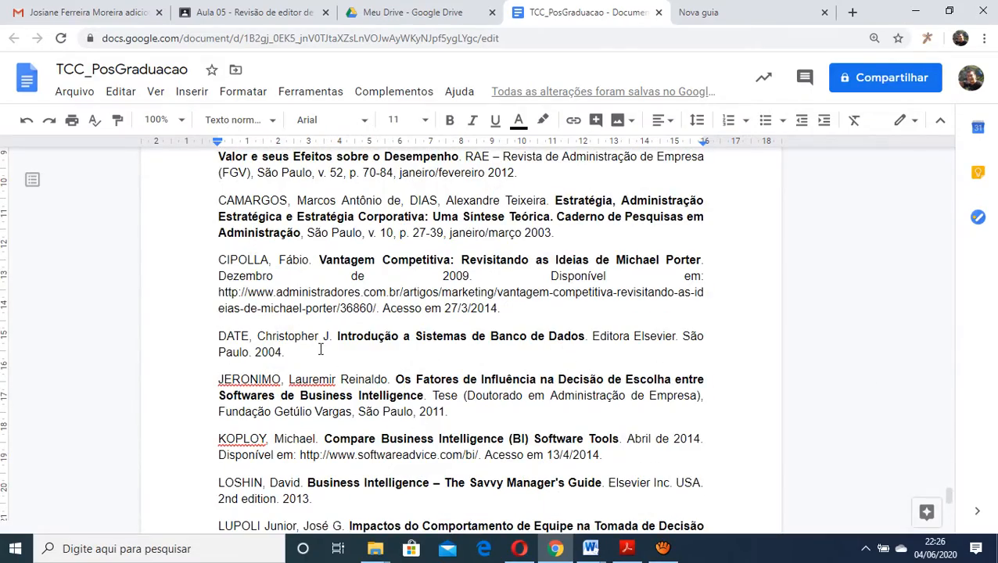
scroll(320, 349, up, 1)
scroll(319, 350, down, 3)
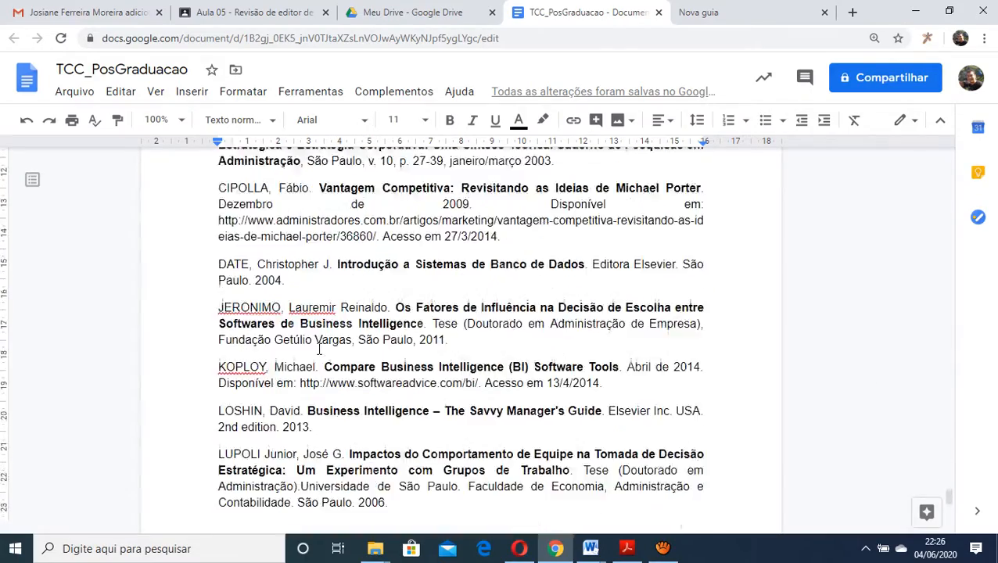
click(220, 335)
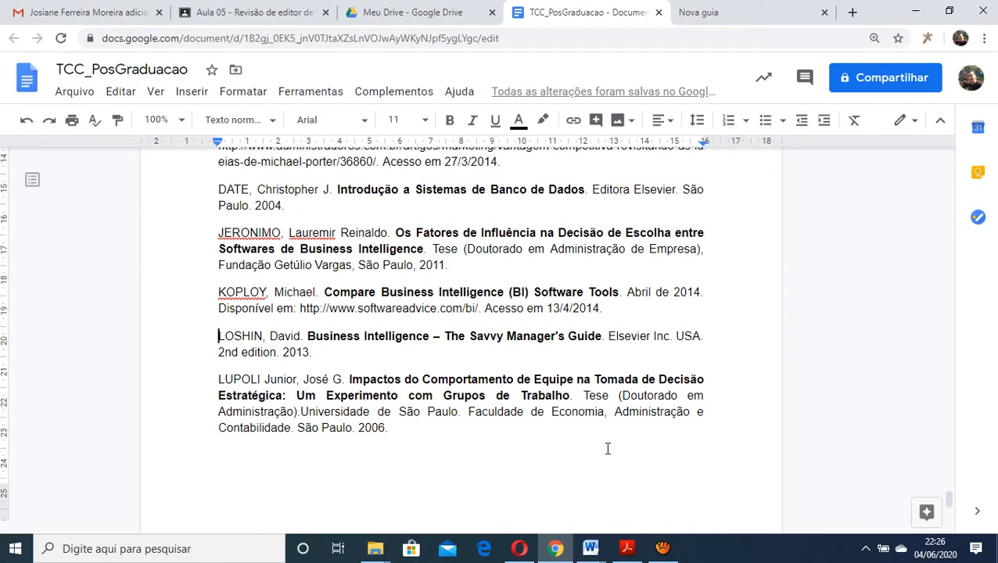
text((1))
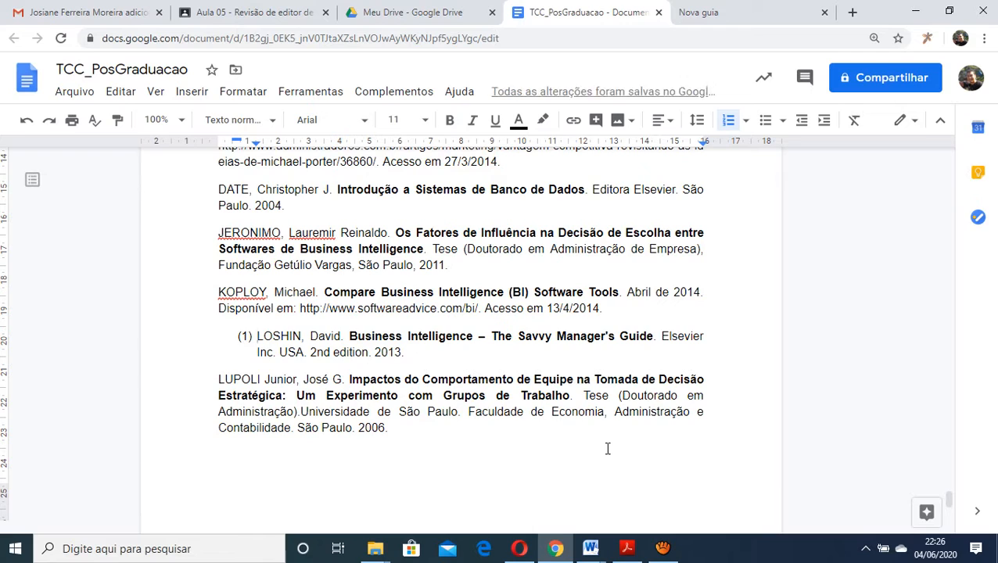
key(ctrl+z)
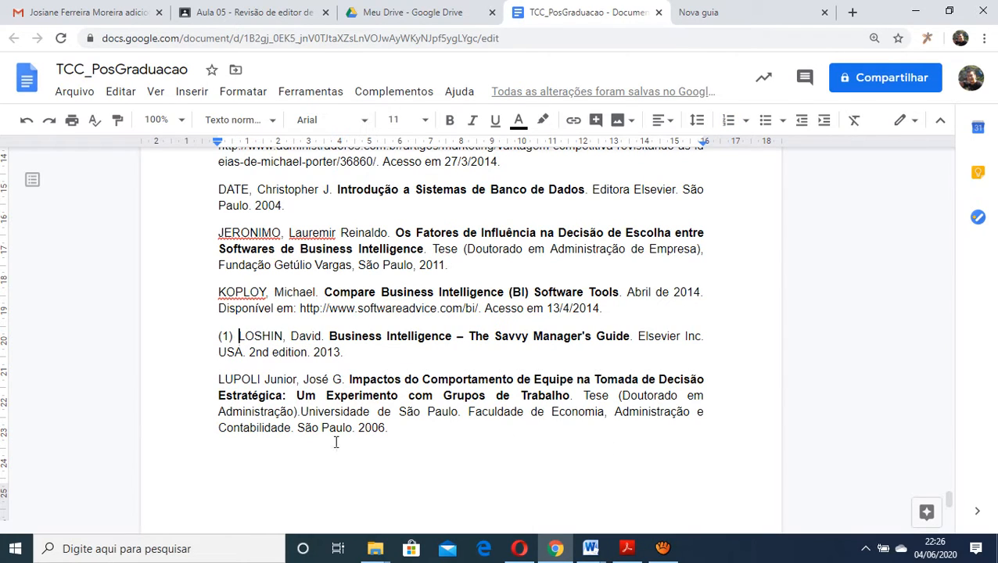
Remove the "(1)" prefix from the "Business Intelligence – The Savvy Manager's Guide" reference after reviewing the alphabetical entries
scroll(255, 346, up, 3)
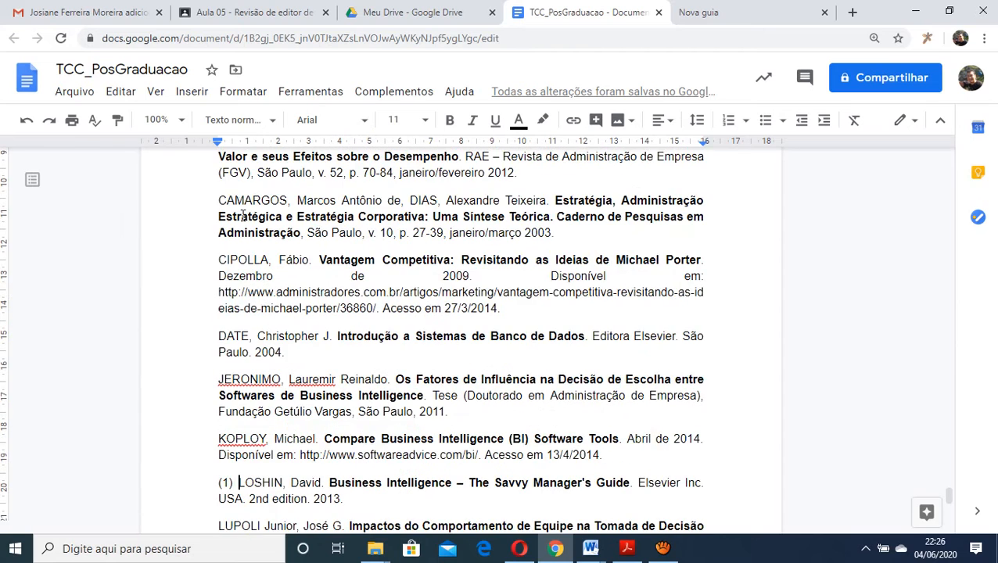
scroll(242, 203, up, 3)
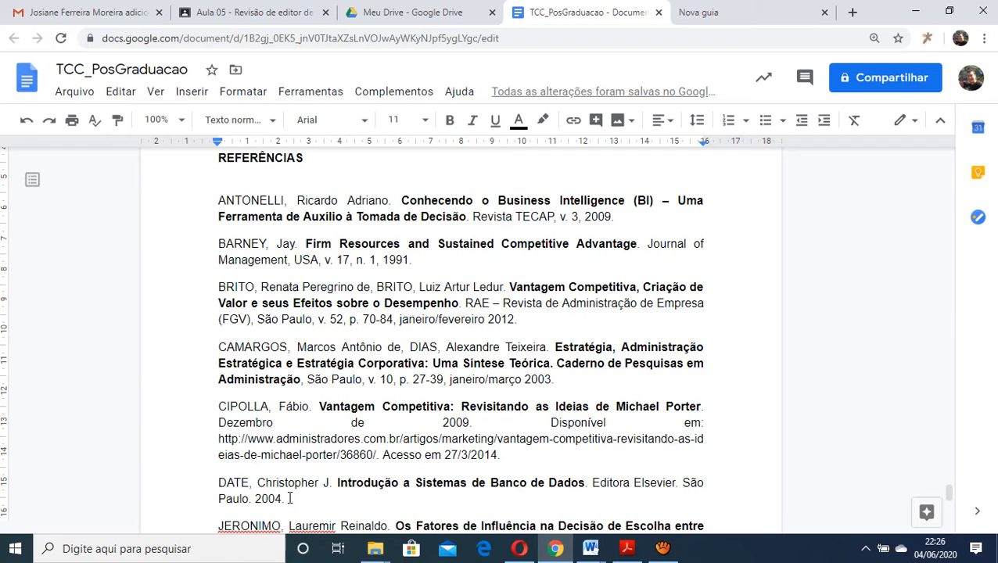
scroll(312, 415, down, 3)
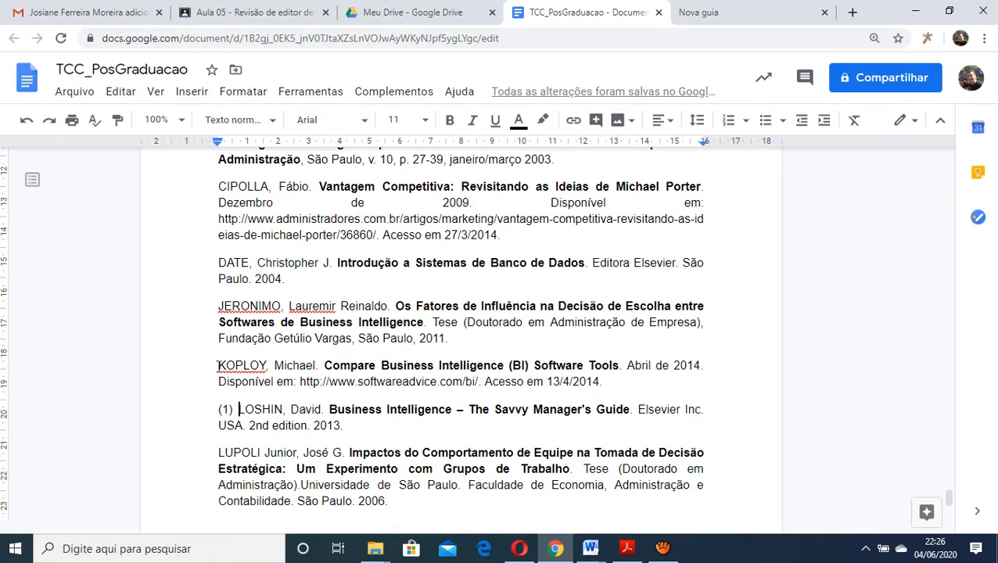
scroll(342, 308, up, 2)
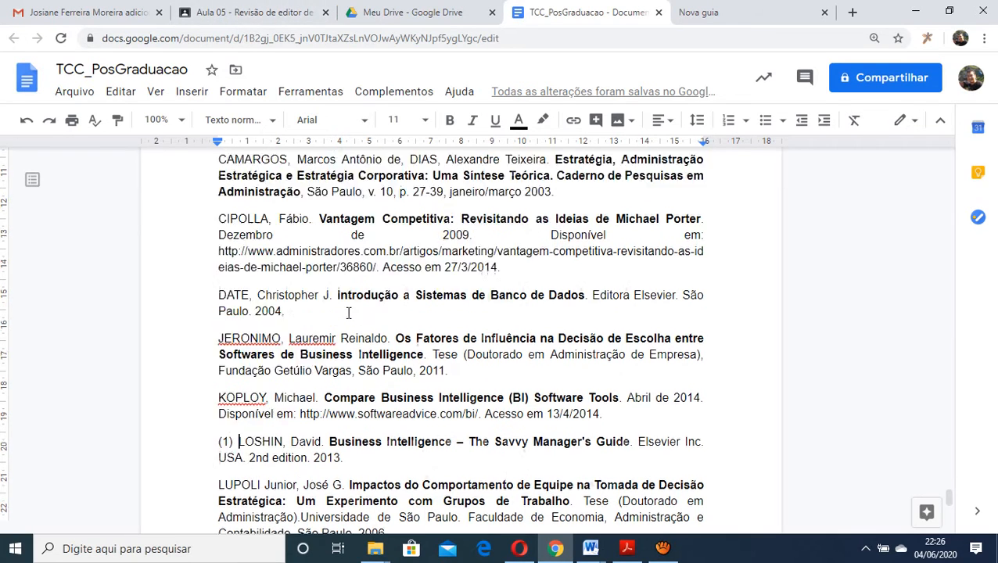
scroll(347, 357, down, 2)
scroll(347, 357, down, 1)
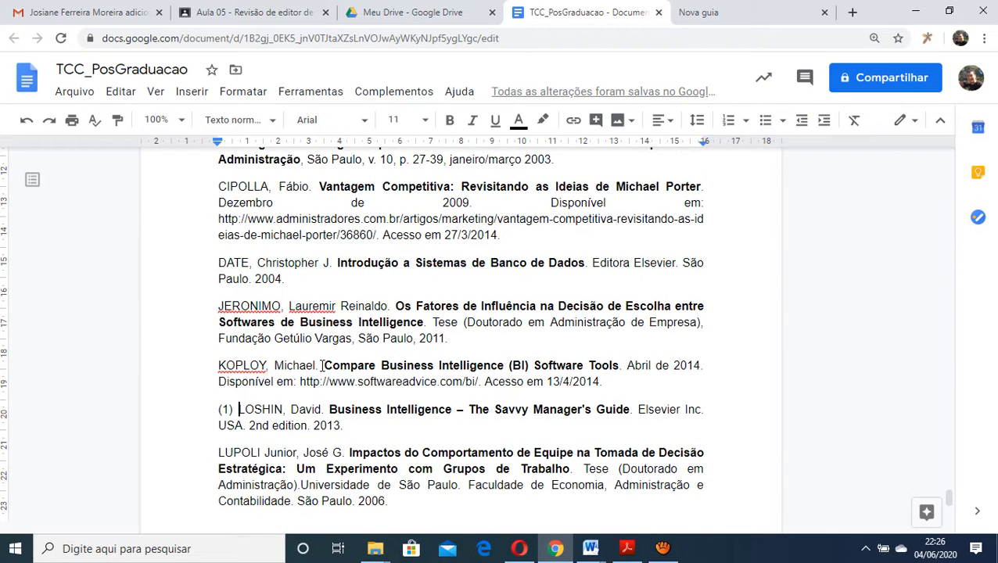
key(BackSpace)
key(BackSpace)
key(BackSpace)
key(BackSpace)
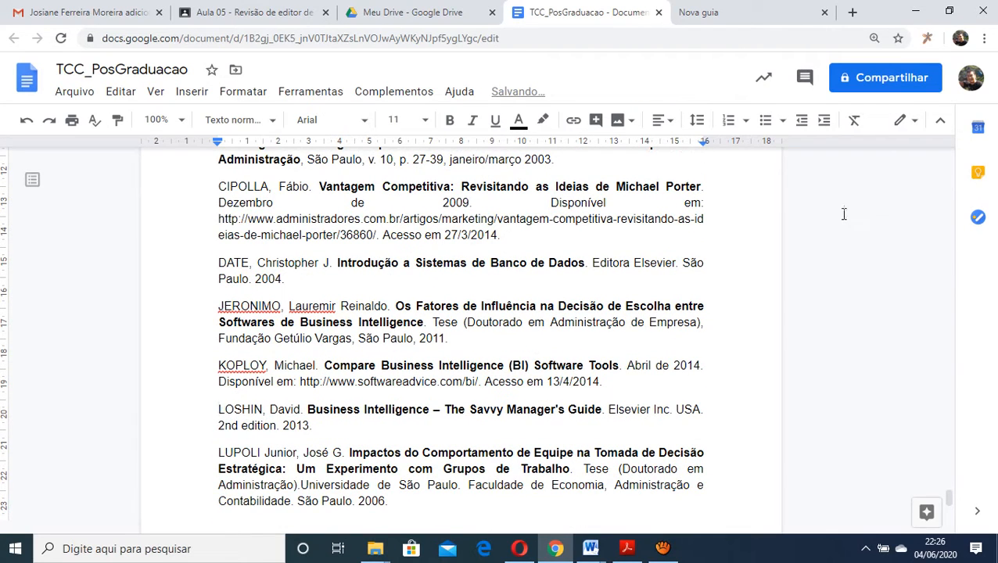
Change the parentheses around citation 1 in section 1.1 to square brackets, giving [1]
drag(948, 496, 942, 141)
scroll(591, 346, down, 2)
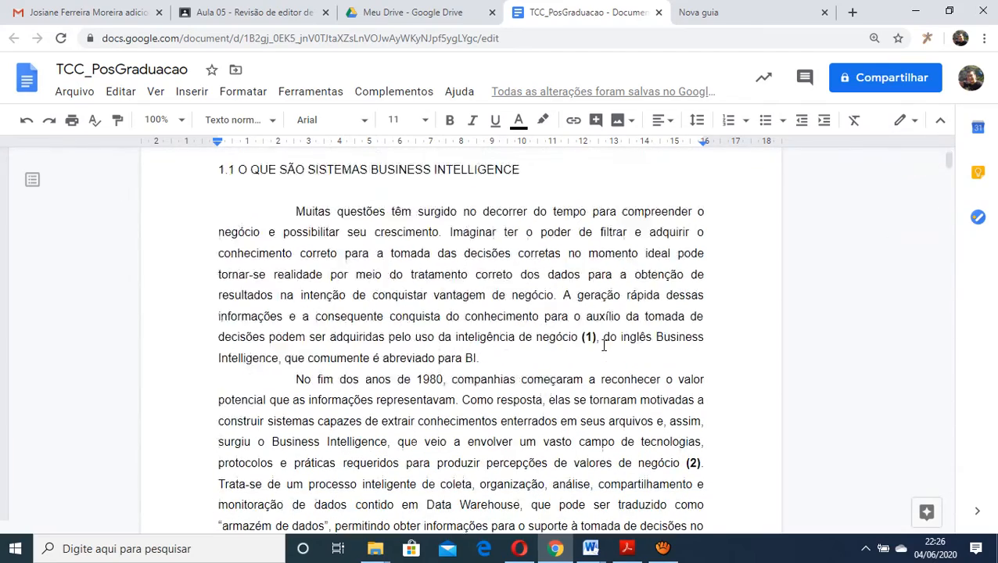
scroll(573, 307, down, 1)
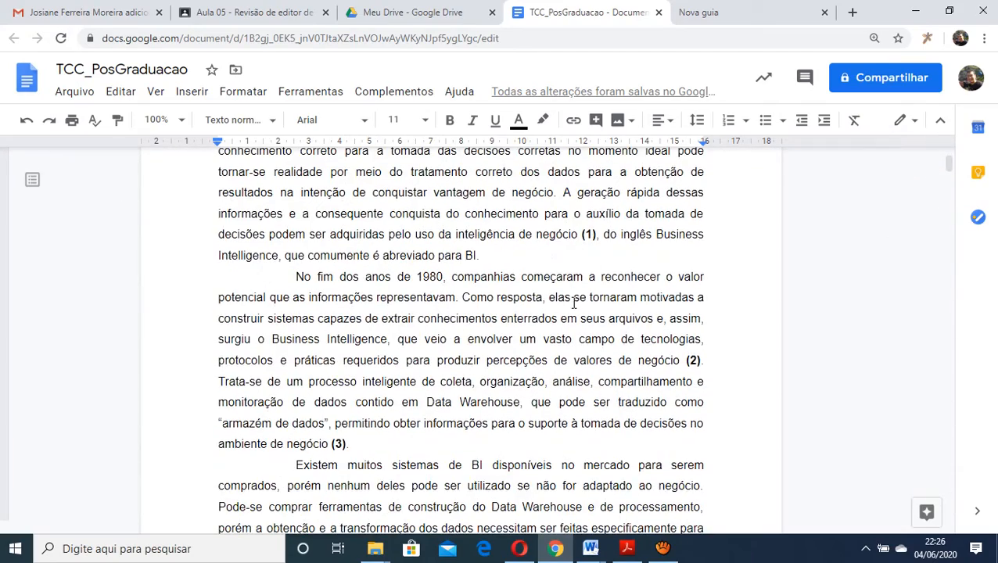
click(582, 237)
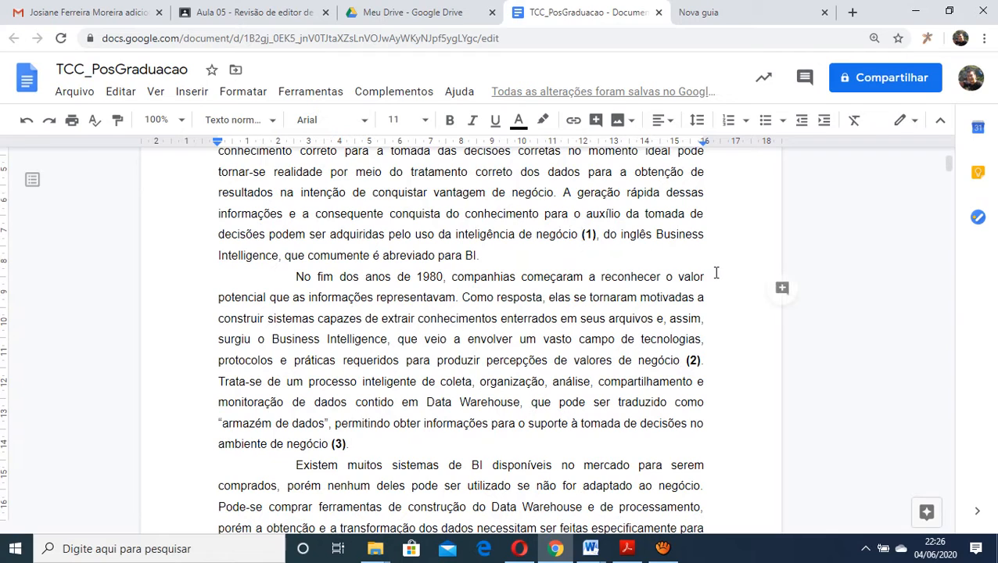
key(Delete)
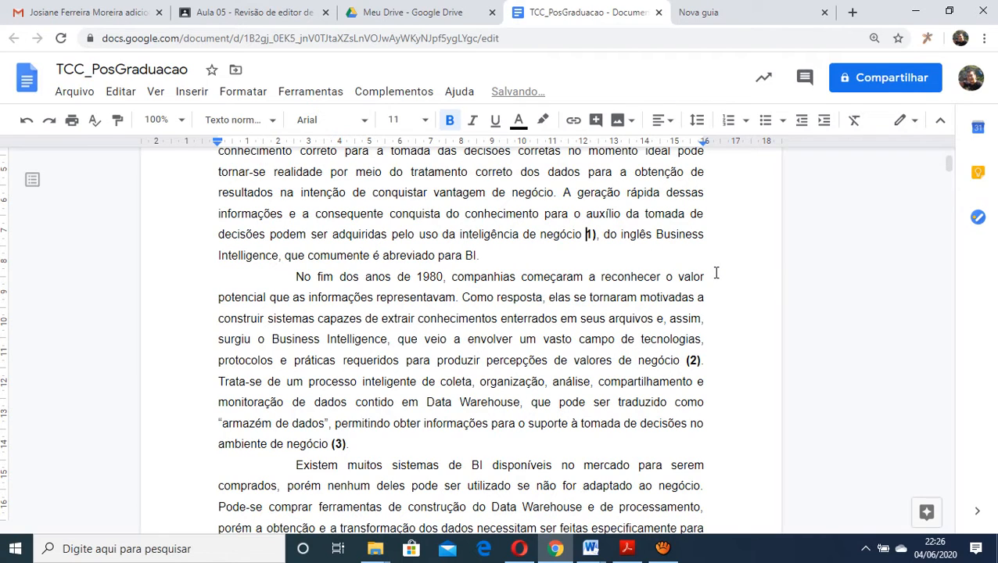
text([)
key(Right)
key(Right)
key(BackSpace)
text(])
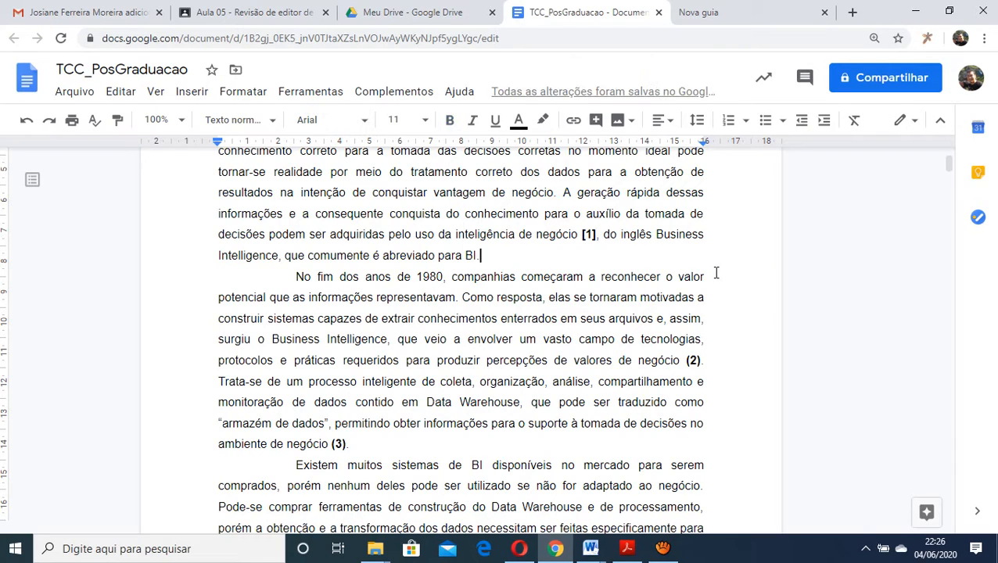
Change the parentheses around citation 2 in the second paragraph of section 1.1 to square brackets, giving [2]
key(Down)
key(Down)
key(Down)
key(Down)
key(Down)
key(Right)
key(Right)
key(Right)
key(Right)
key(Right)
key(Right)
key(Right)
key(Right)
key(Right)
key(Right)
key(Right)
key(Right)
key(Right)
key(Right)
key(Right)
key(Right)
key(Right)
key(BackSpace)
text([)
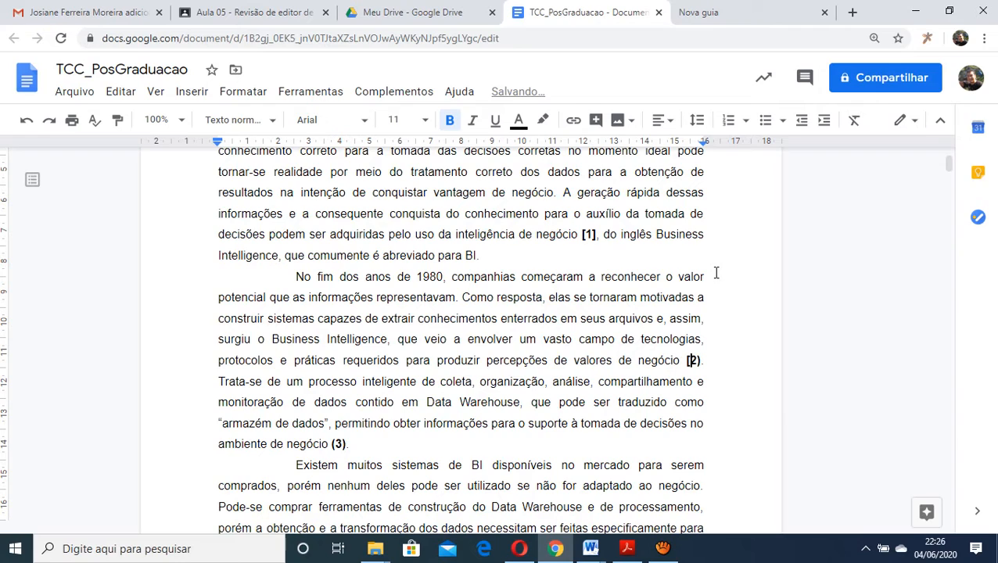
key(Right)
key(Right)
key(BackSpace)
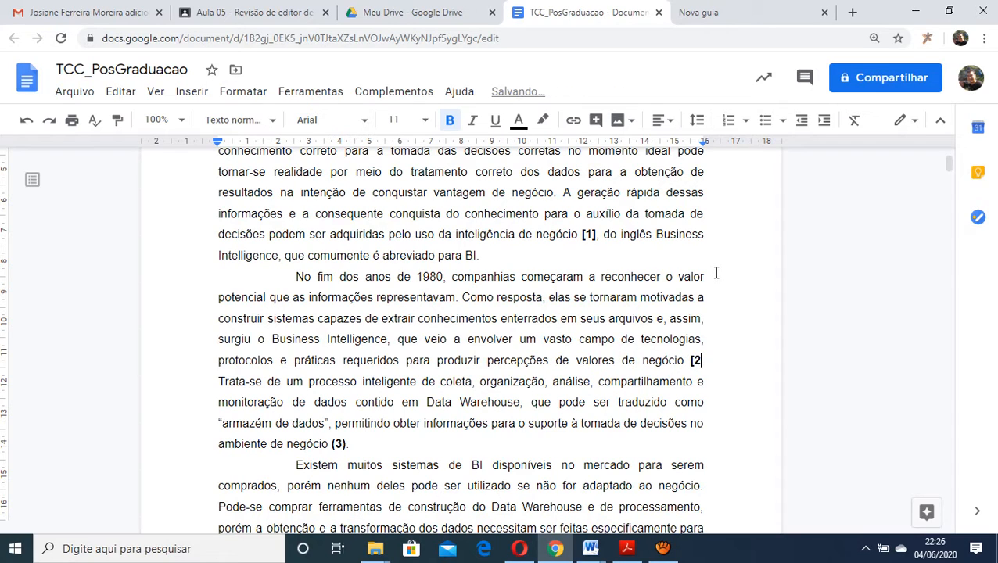
text(])
Change the parentheses around citation 3 at the end of the second paragraph to square brackets, giving [3]
click(335, 444)
key(BackSpace)
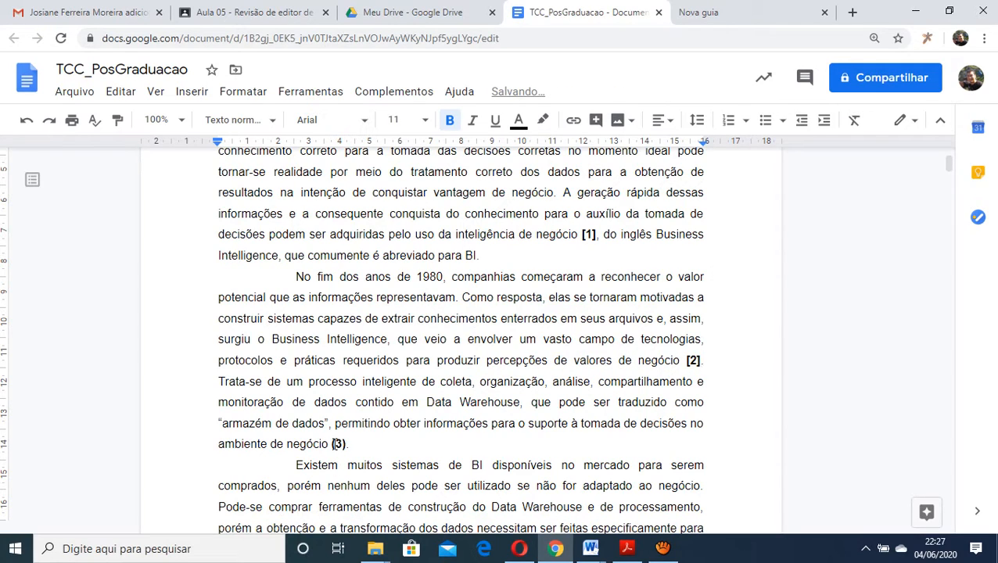
text([)
key(Right)
key(Right)
key(BackSpace)
text(])
click(493, 466)
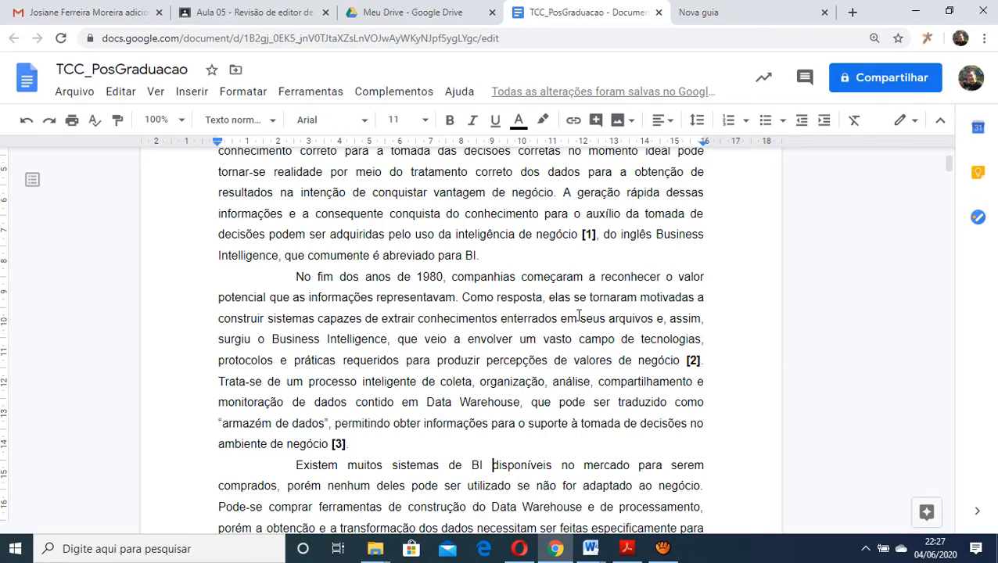
Remove the space before citation [1] and format the citation as superscript
click(578, 234)
key(Delete)
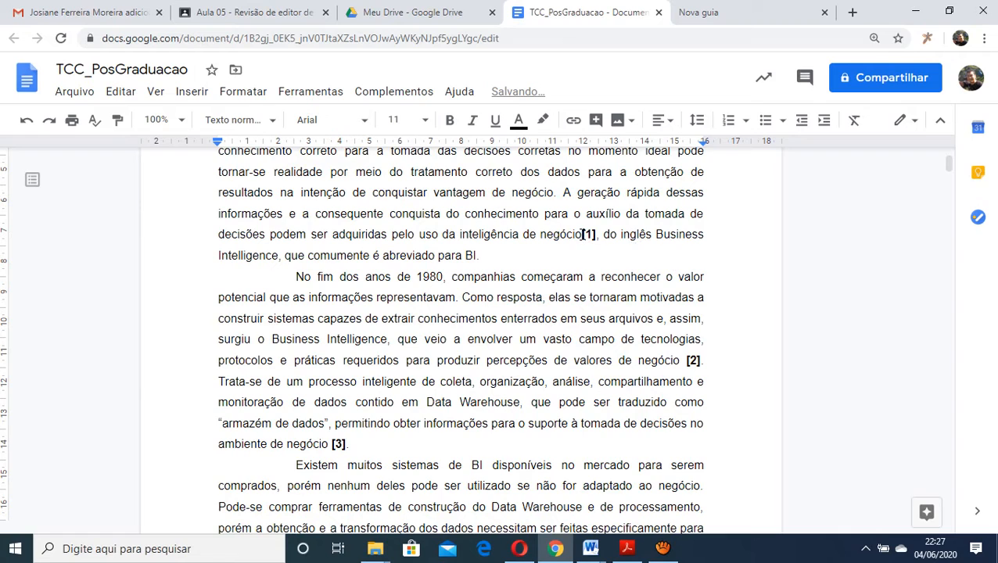
drag(582, 234, 597, 234)
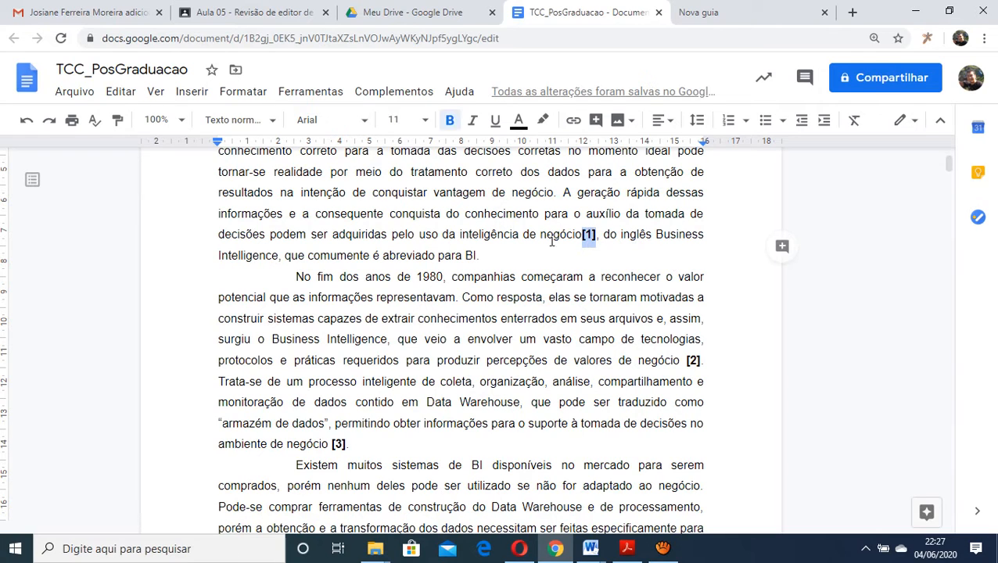
click(237, 92)
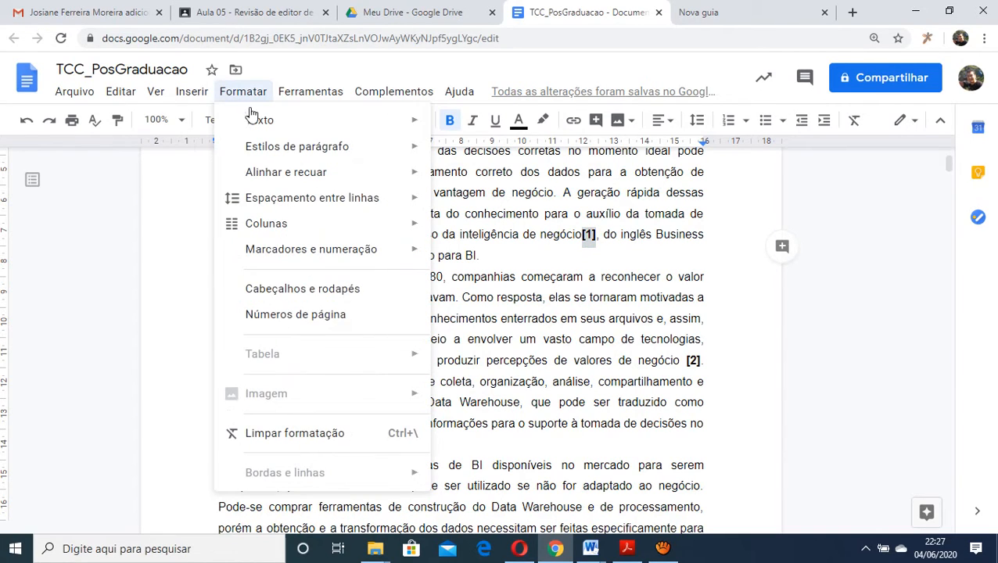
mouse_move(262, 119)
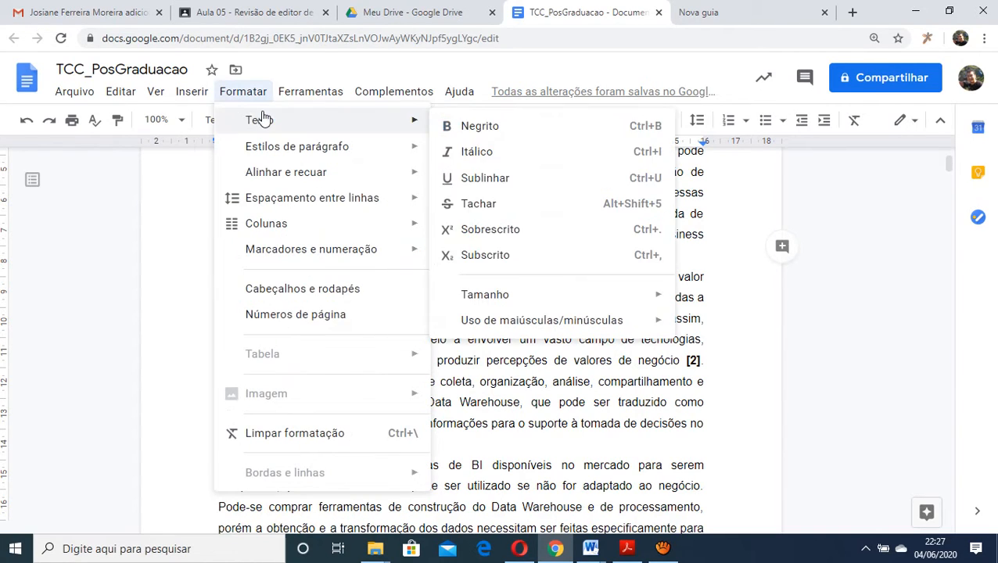
click(531, 230)
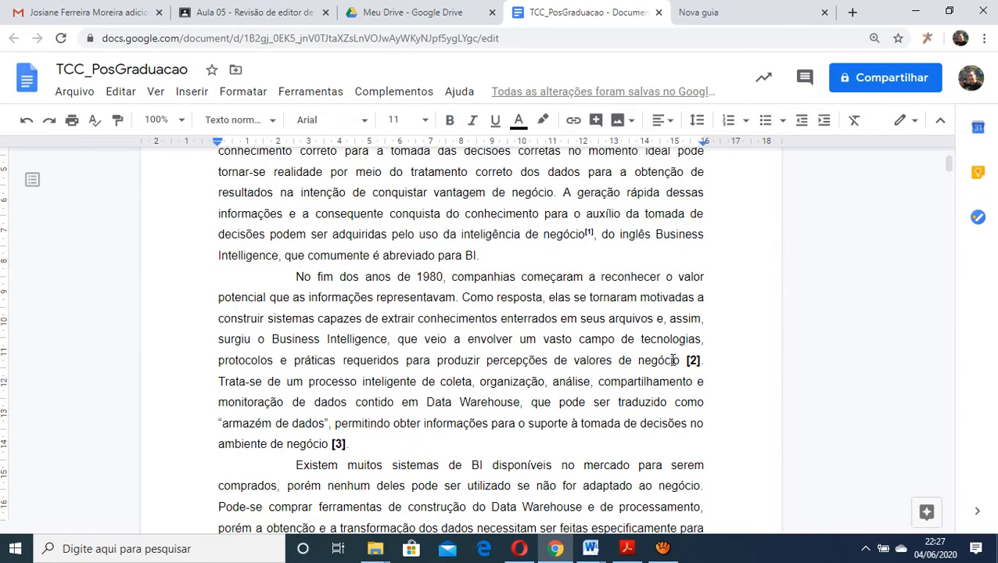
Delete the space before citation [2] and make the bracketed number superscript
key(Delete)
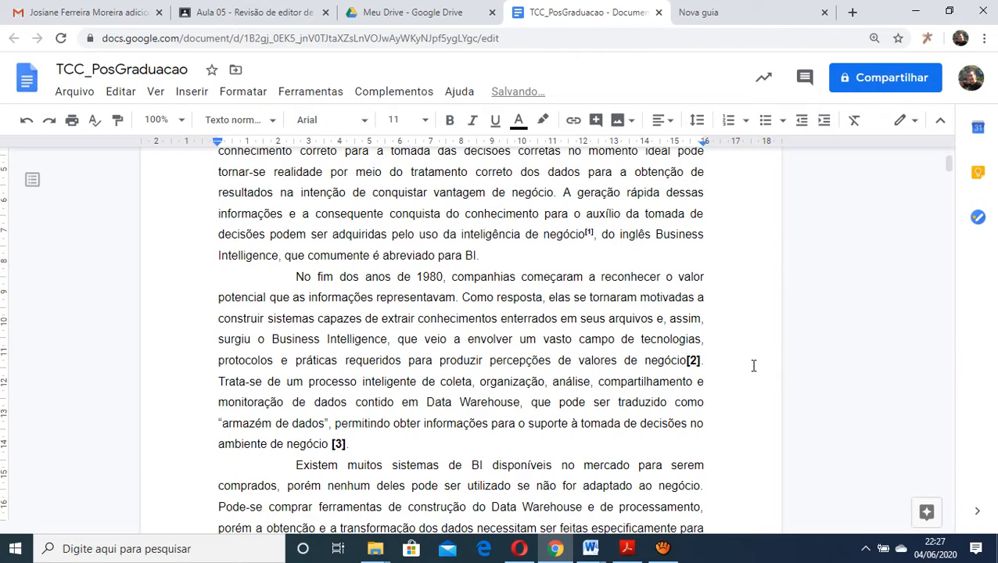
key(shift+Right)
key(shift+Right)
key(shift+Right)
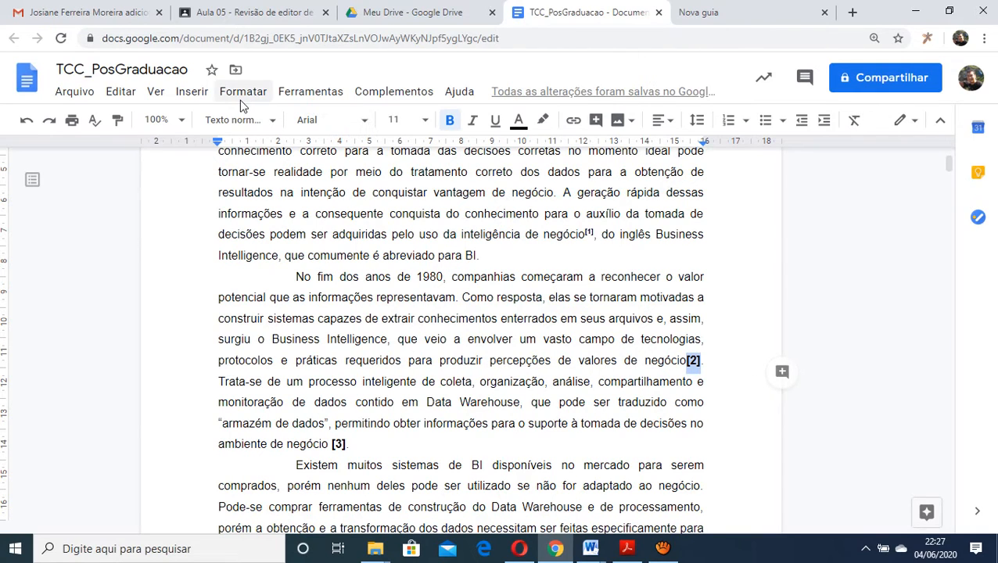
click(242, 96)
mouse_move(268, 124)
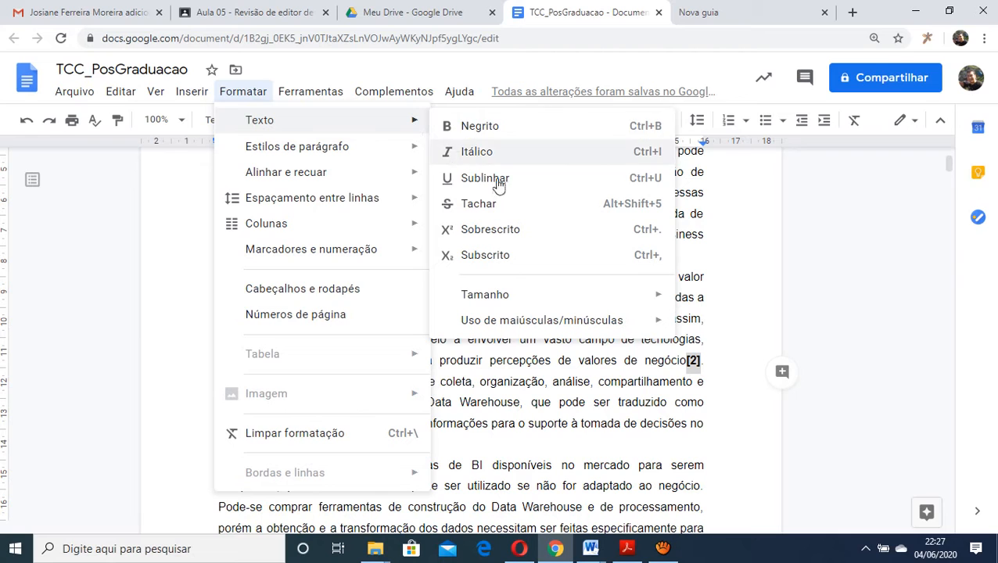
click(556, 235)
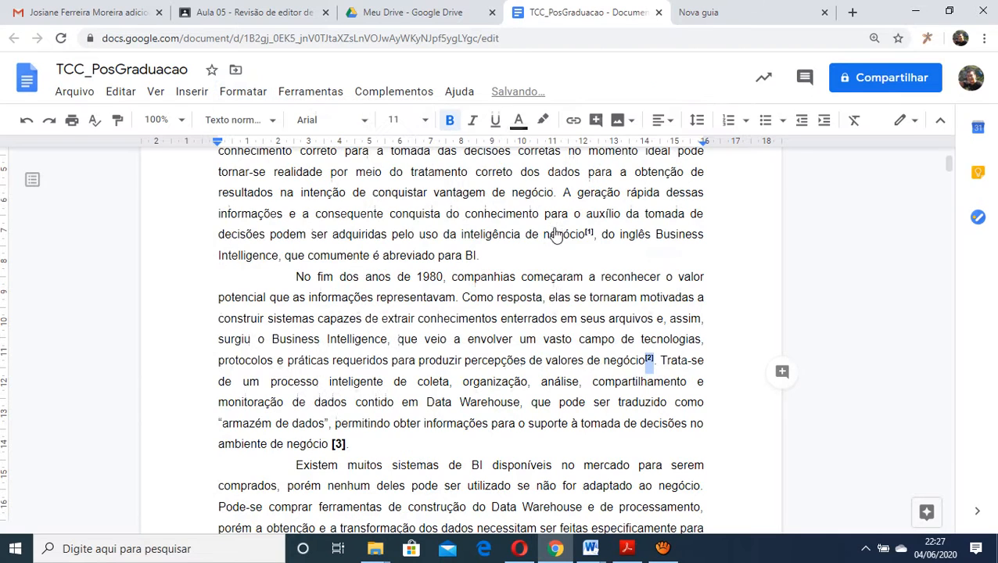
Attach citation [3] directly to the word "negócio" and set it as superscript
click(332, 443)
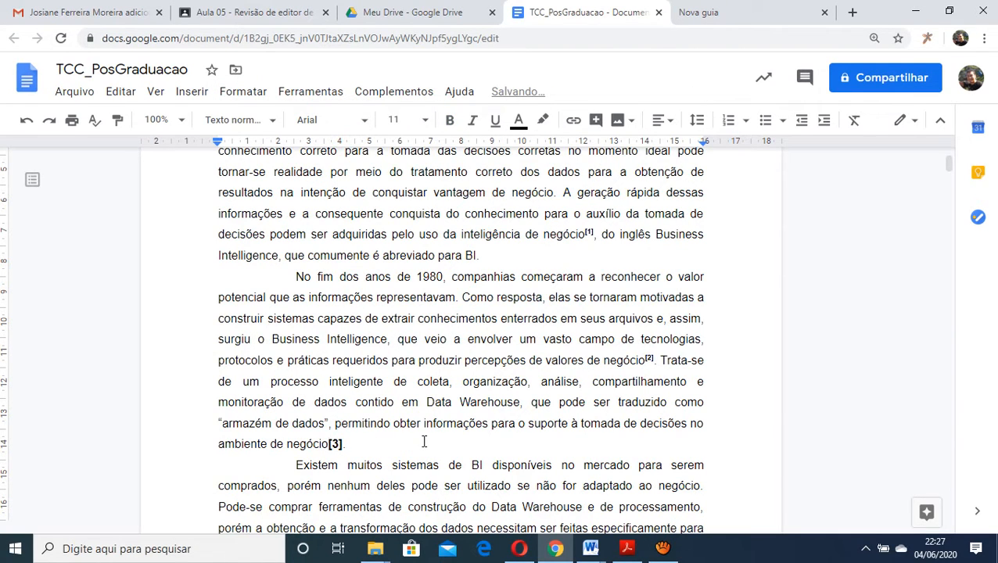
key(shift+Right)
key(shift+Right)
key(shift+Right)
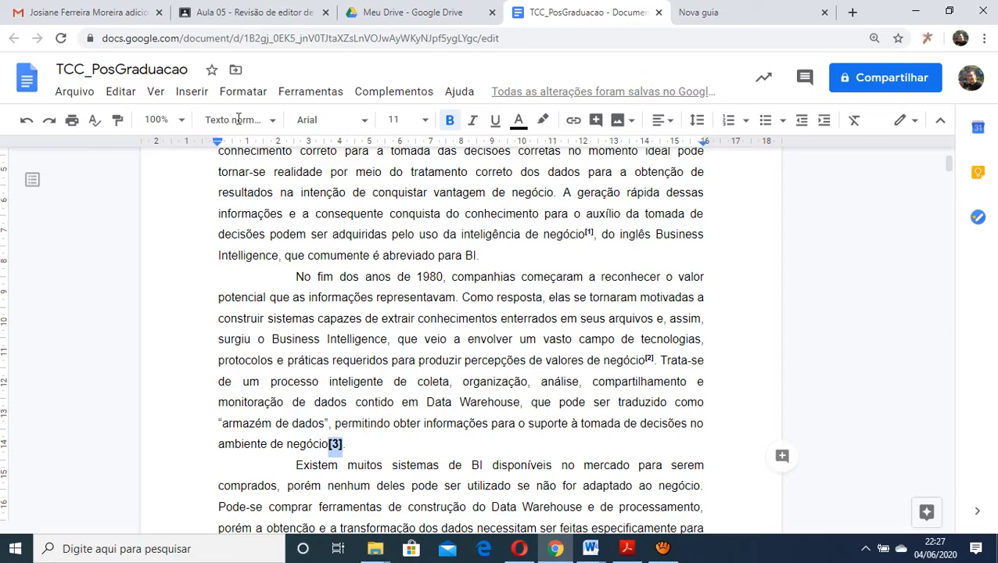
click(243, 91)
mouse_move(258, 122)
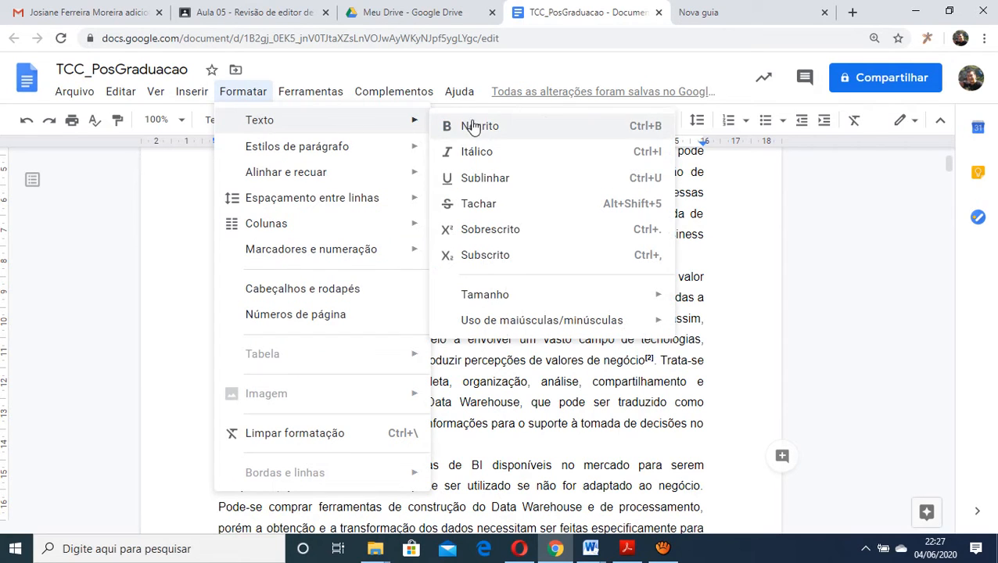
click(493, 230)
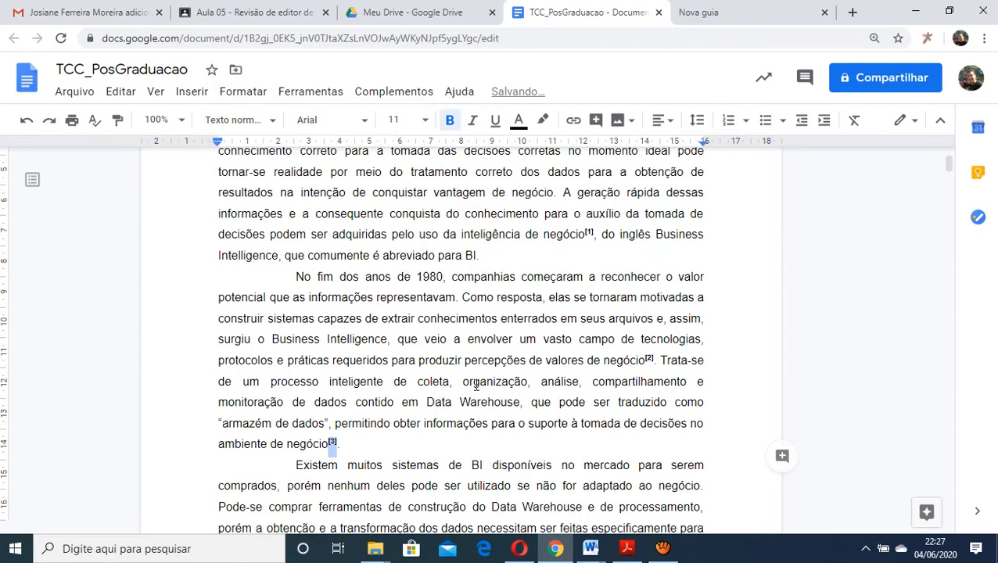
click(490, 423)
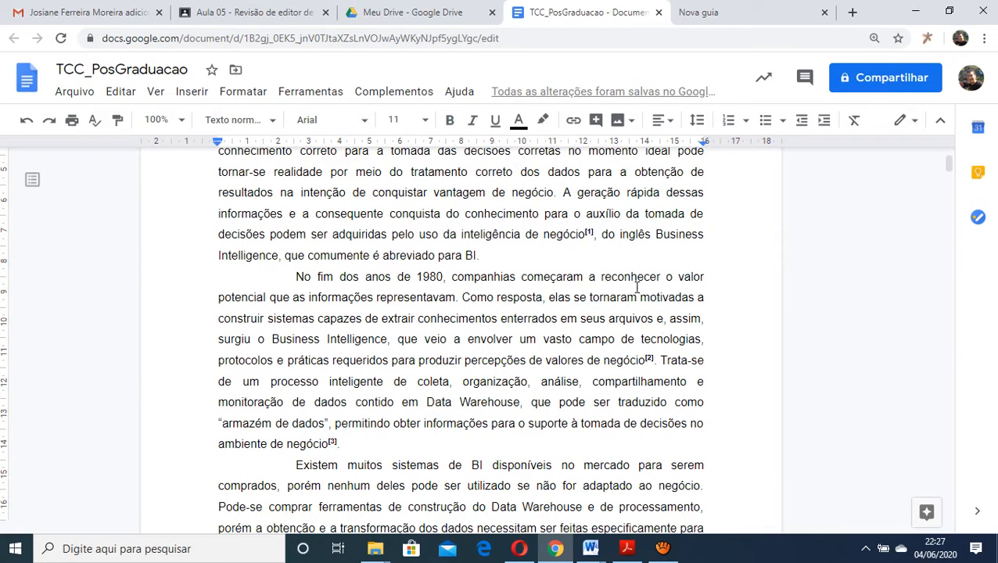
click(372, 447)
Review the superscript numeric citations in section 1.1, focusing on how citation [1] is placed in the text
drag(584, 236, 591, 239)
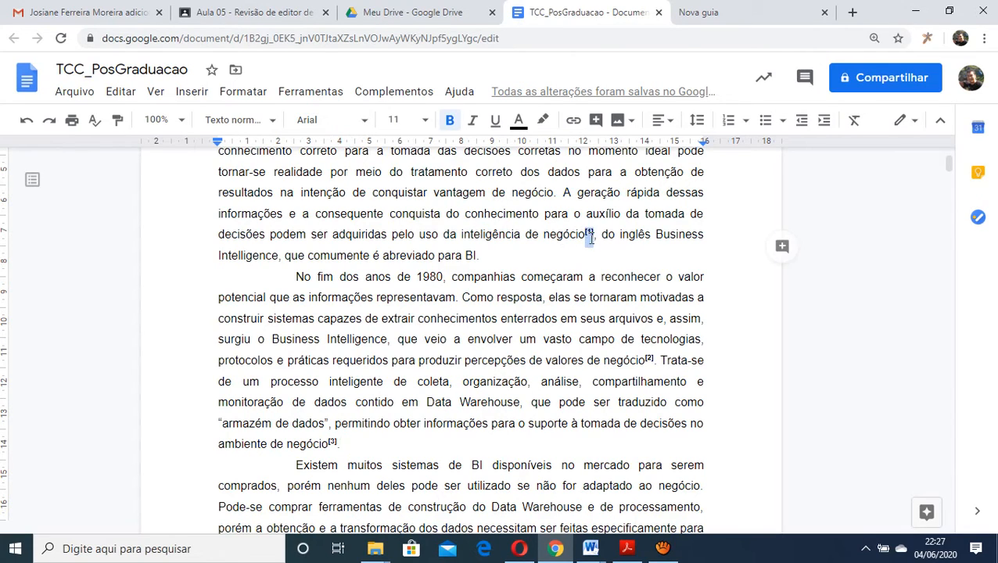
click(592, 258)
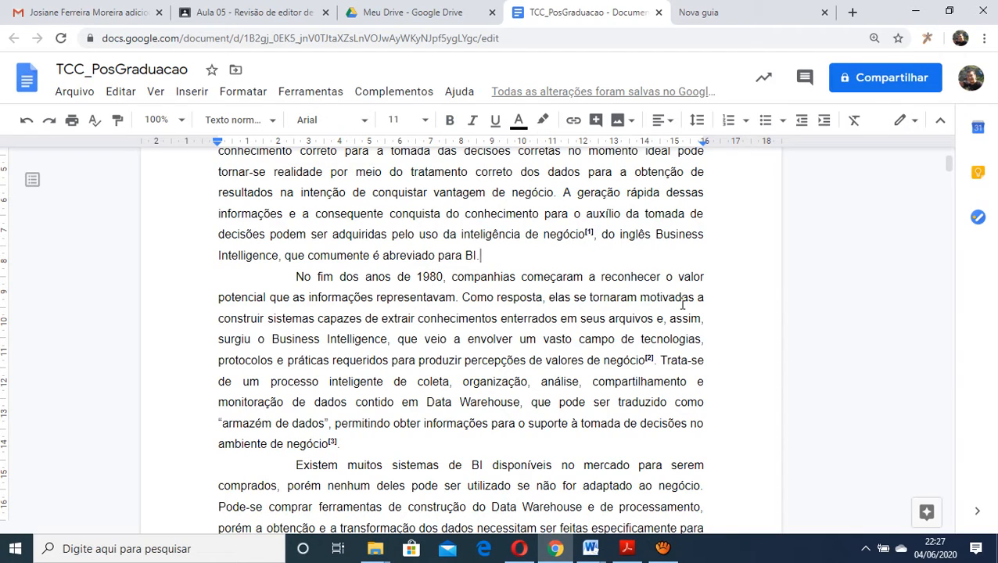
scroll(682, 305, down, 2)
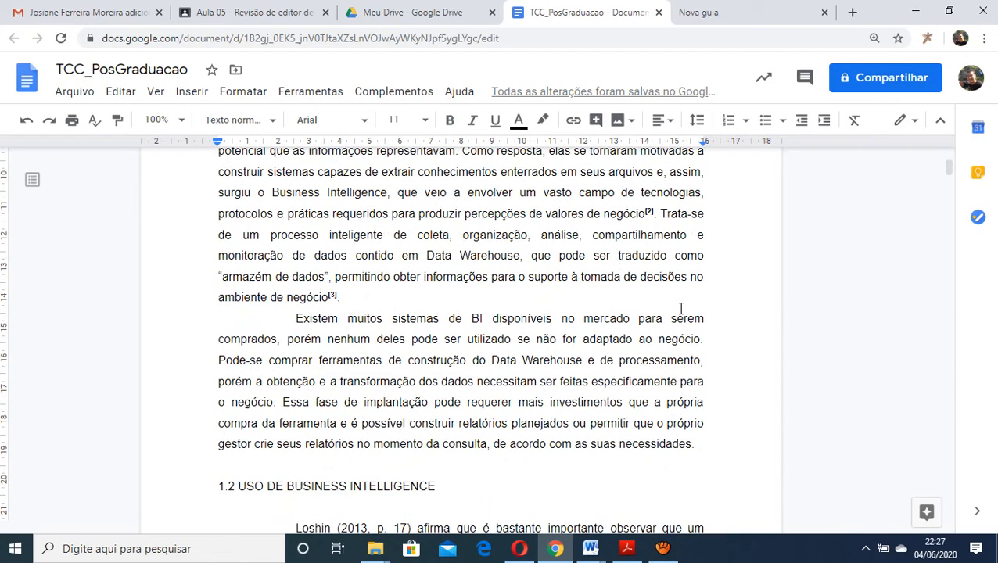
scroll(680, 307, up, 2)
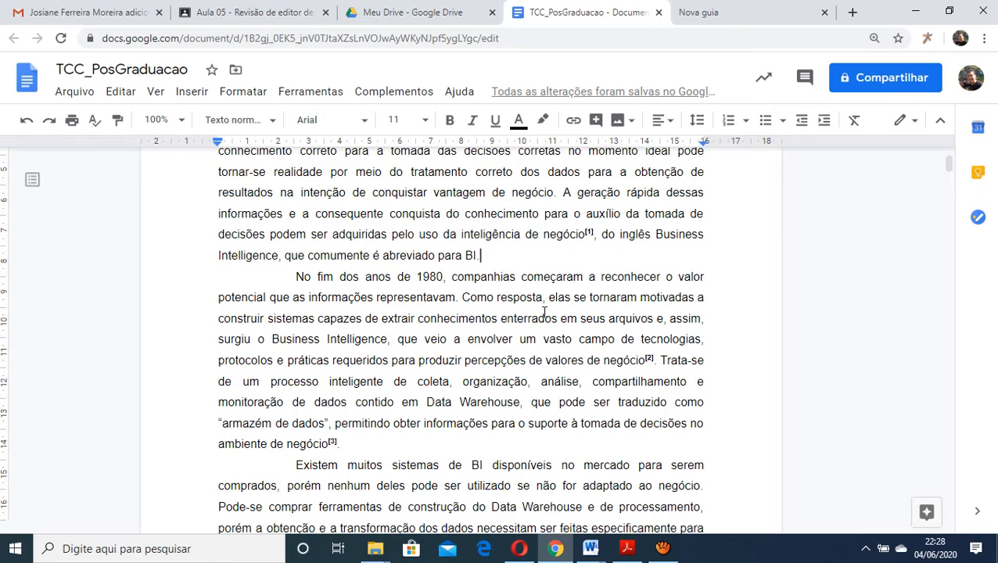
scroll(528, 298, up, 1)
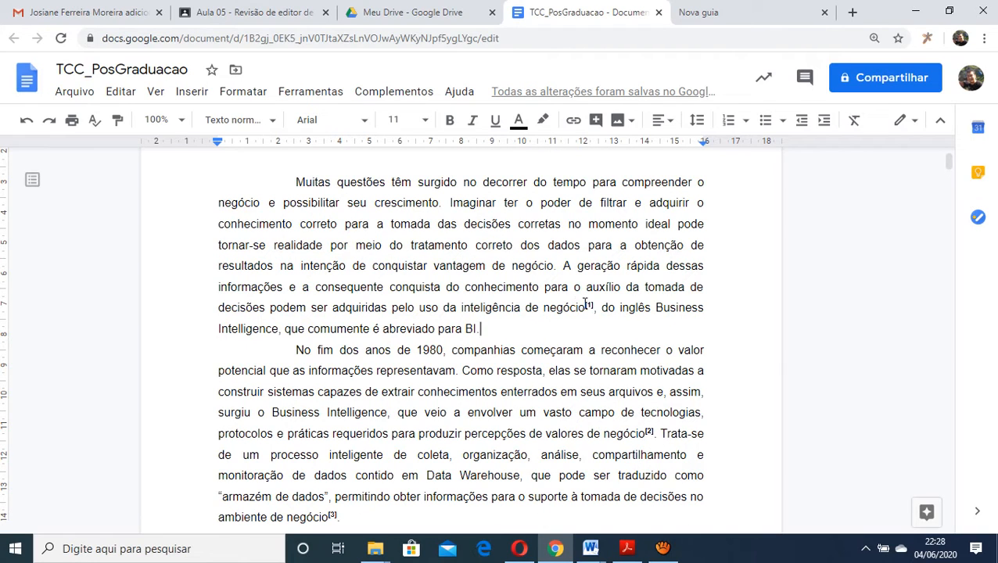
drag(586, 305, 592, 306)
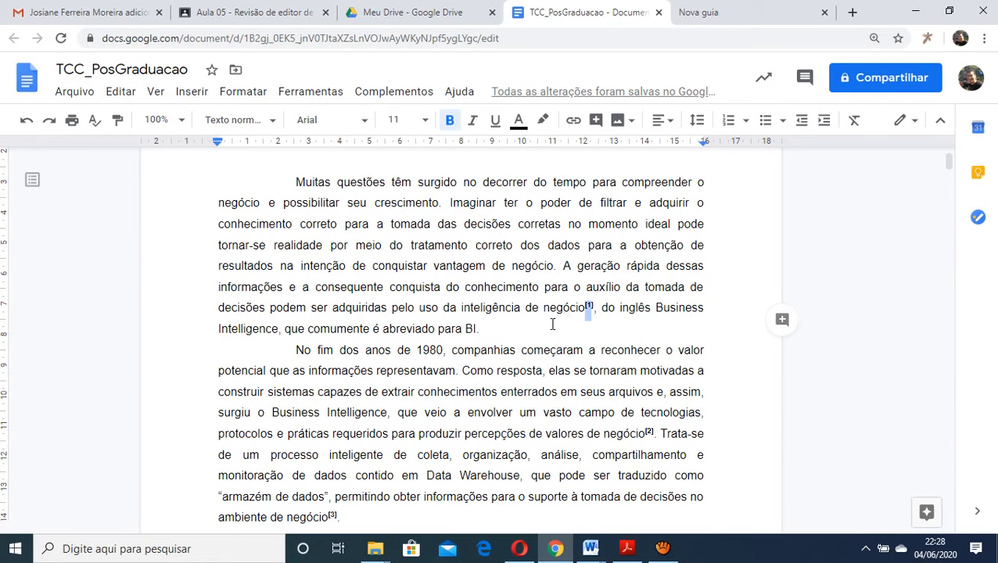
scroll(552, 324, down, 7)
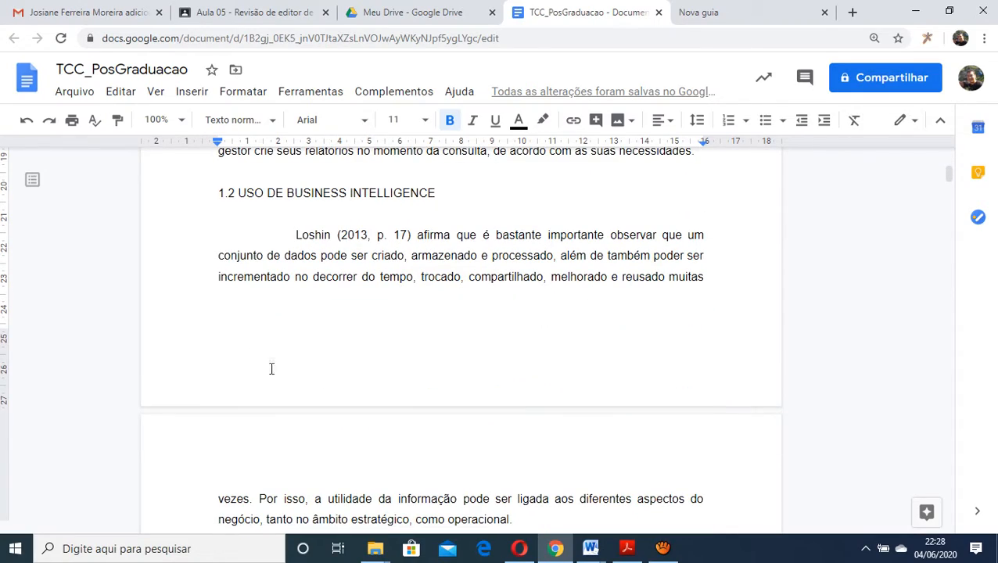
scroll(383, 363, up, 5)
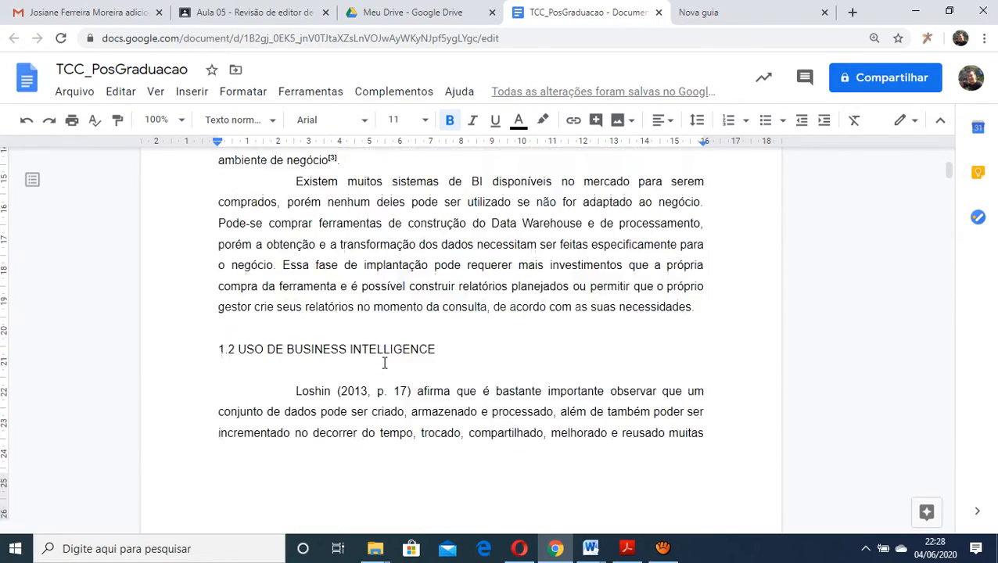
scroll(384, 363, up, 4)
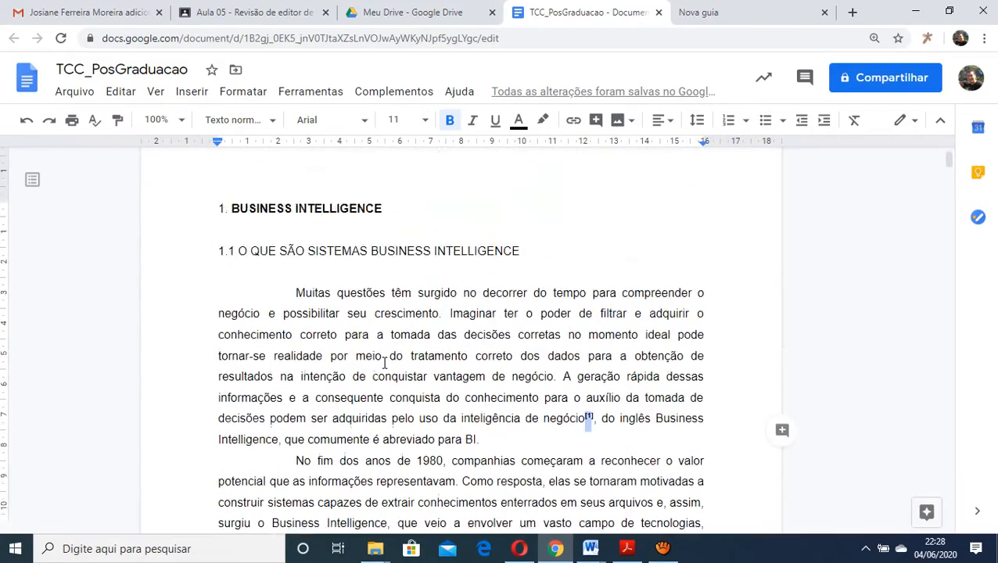
scroll(384, 363, down, 3)
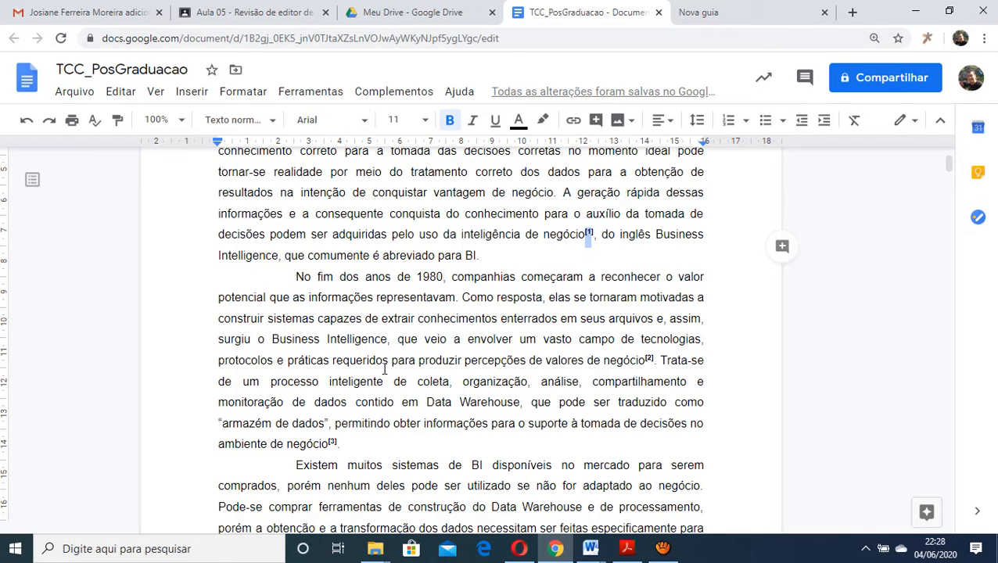
Examine the author-date citations in section 1.2, including the "(2013, p. 17)" citation opening the "Ainda para" paragraph
scroll(384, 370, down, 2)
scroll(384, 370, down, 4)
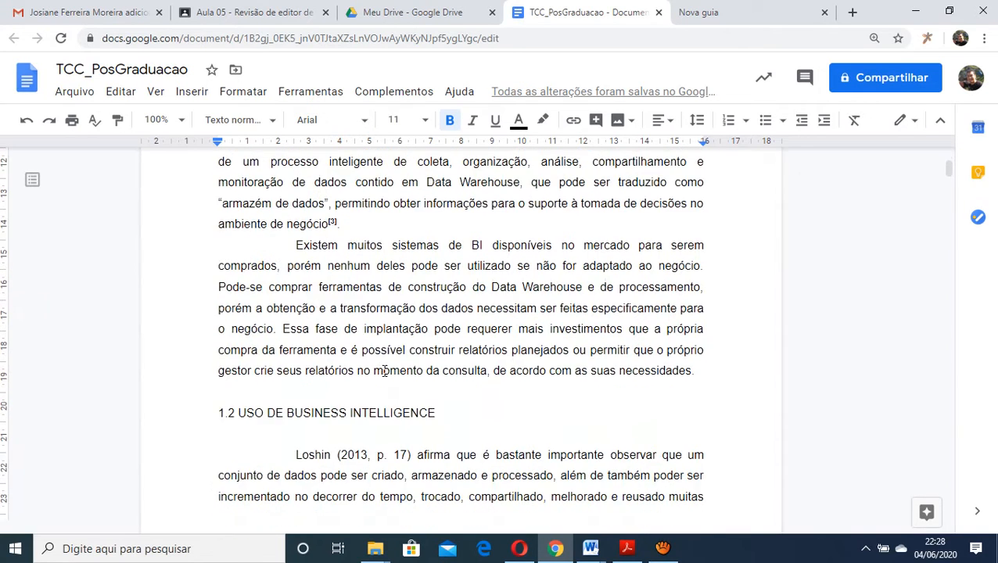
scroll(384, 370, down, 4)
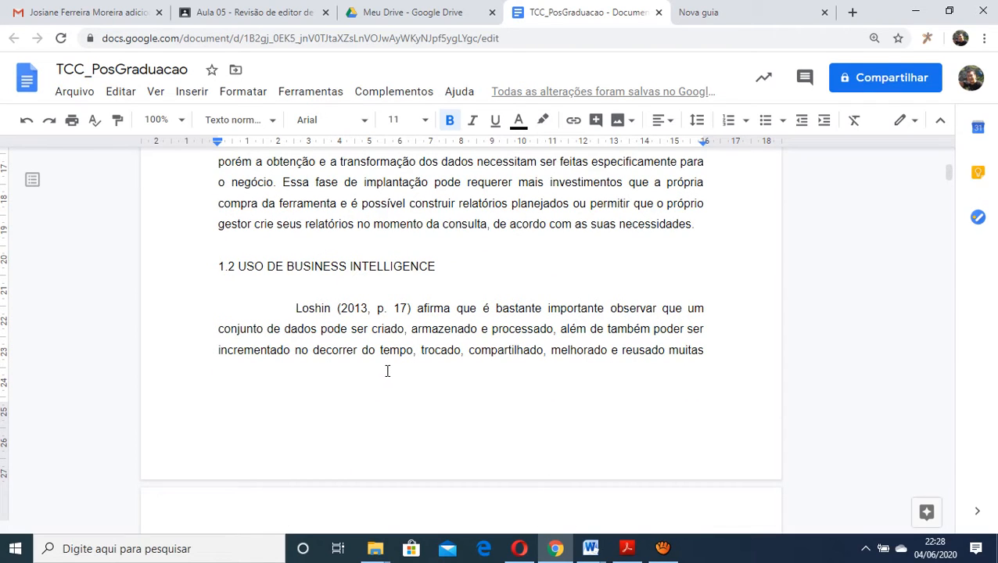
scroll(386, 370, down, 10)
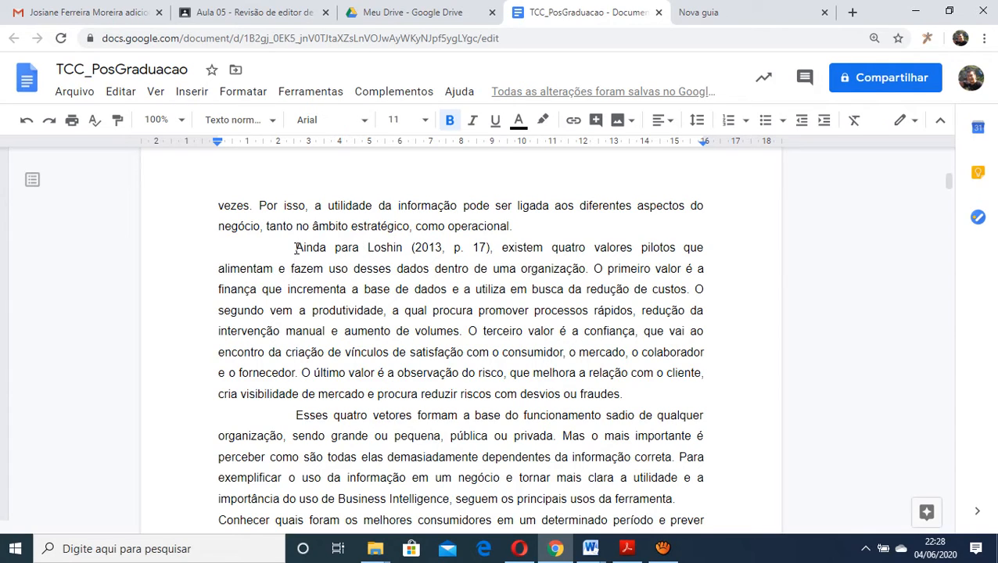
drag(296, 247, 492, 247)
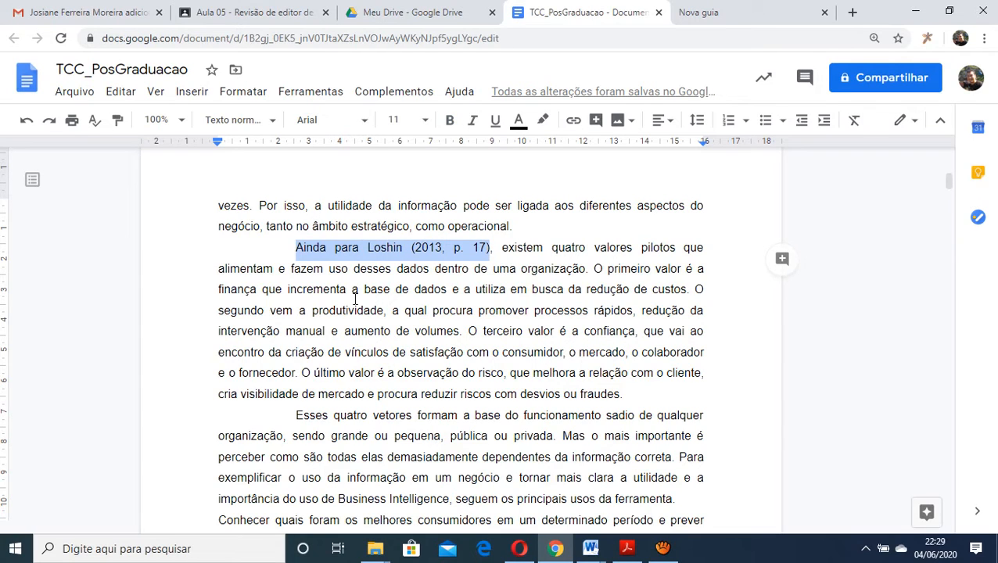
click(370, 247)
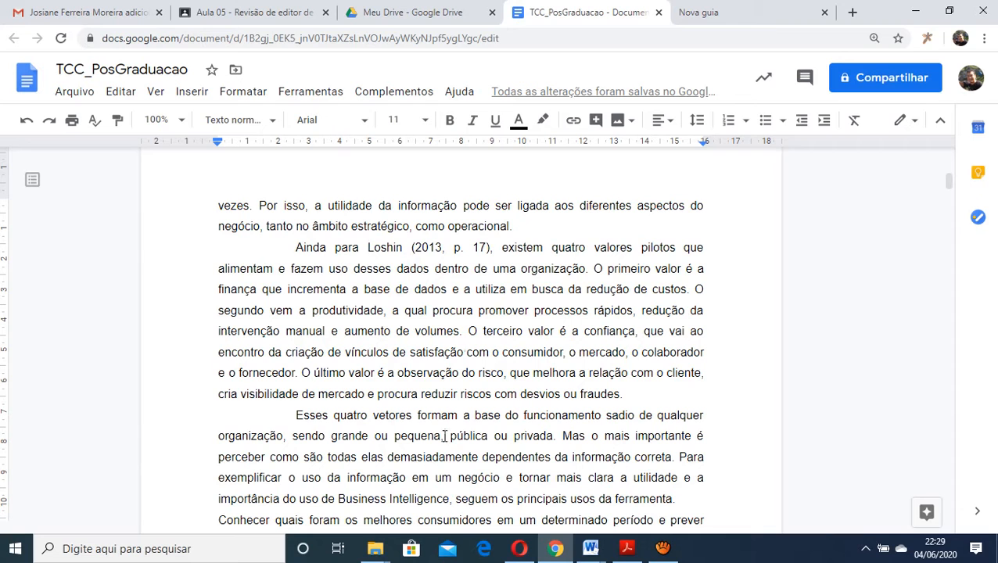
scroll(450, 430, down, 4)
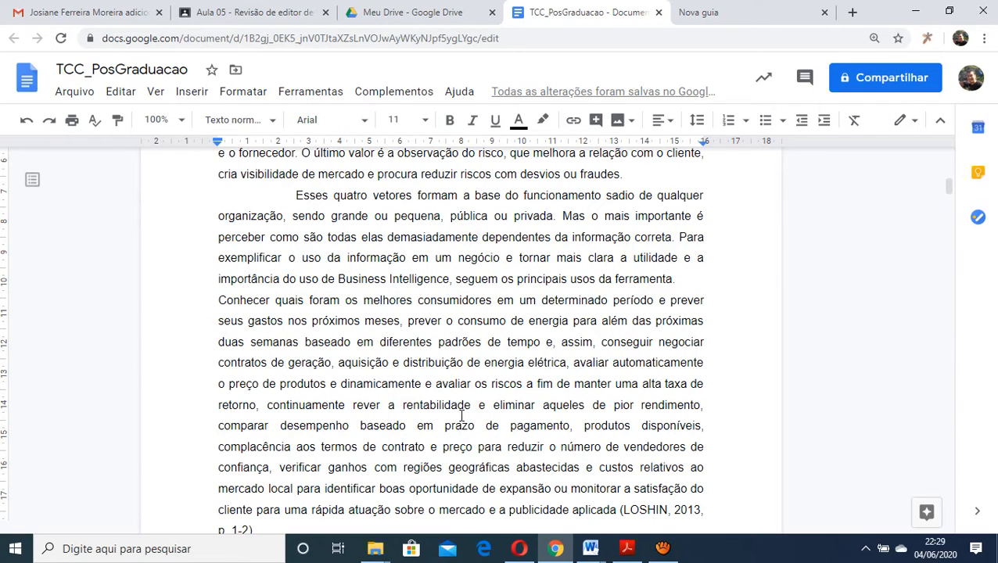
scroll(394, 329, up, 3)
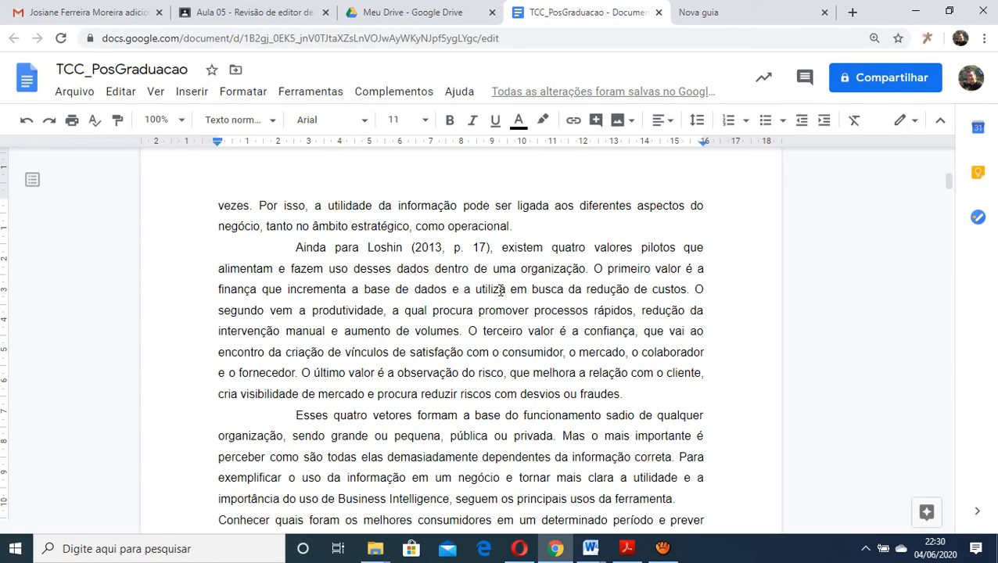
Place a comma after the (2013, p. 17) citation opening the "Ainda para" paragraph
key(Right)
key(Right)
key(Right)
key(Right)
key(Right)
key(Right)
key(Right)
key(Right)
key(Right)
key(Right)
key(Right)
key(Right)
key(Right)
key(Right)
key(Right)
key(Right)
key(Right)
key(Right)
text(,)
Extend the (2013, p. 17) citation with "apud", the citing author's surname and "(2010, p.200)" before the comma
drag(607, 370, 523, 249)
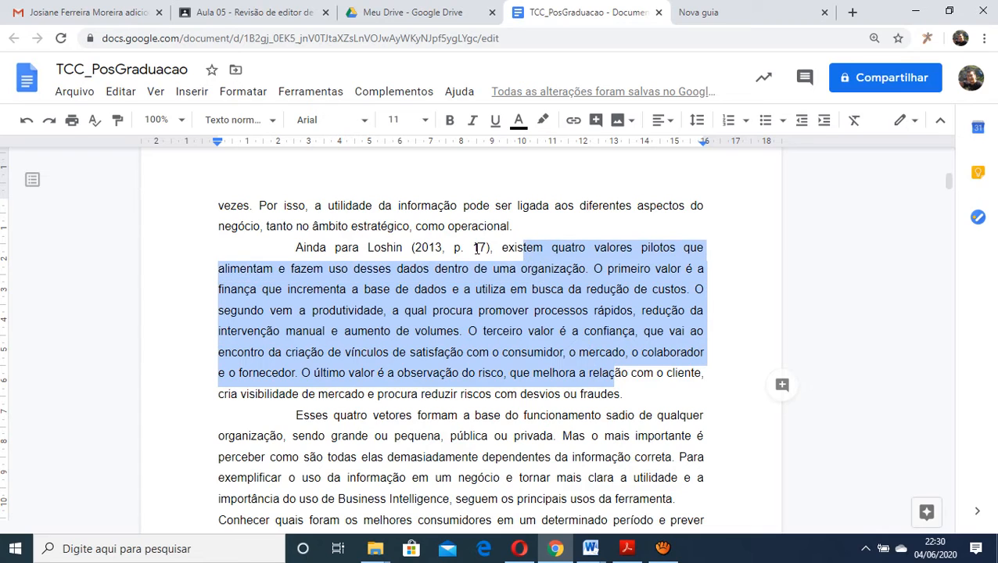
drag(369, 249, 489, 248)
click(491, 248)
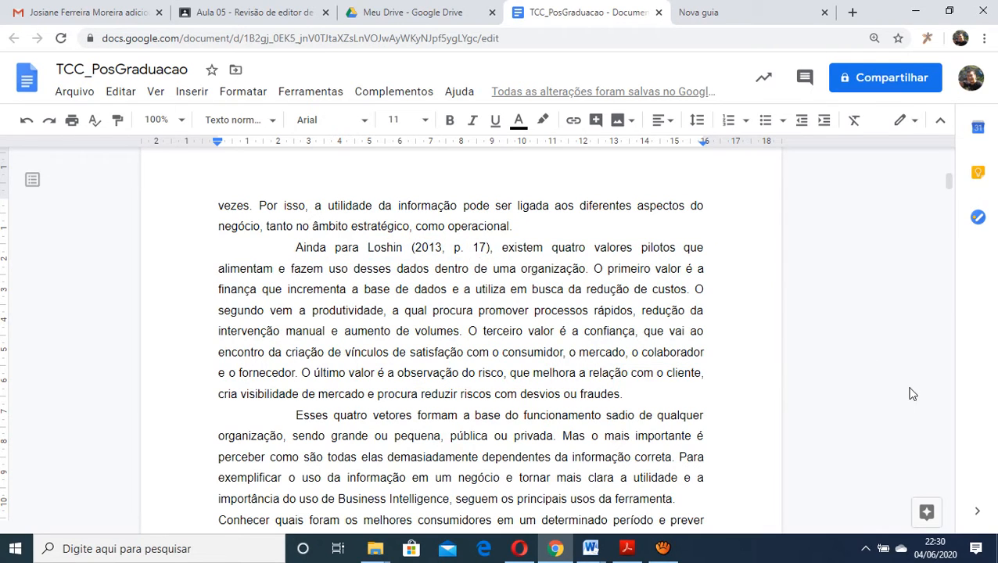
key(Delete)
text(apud)
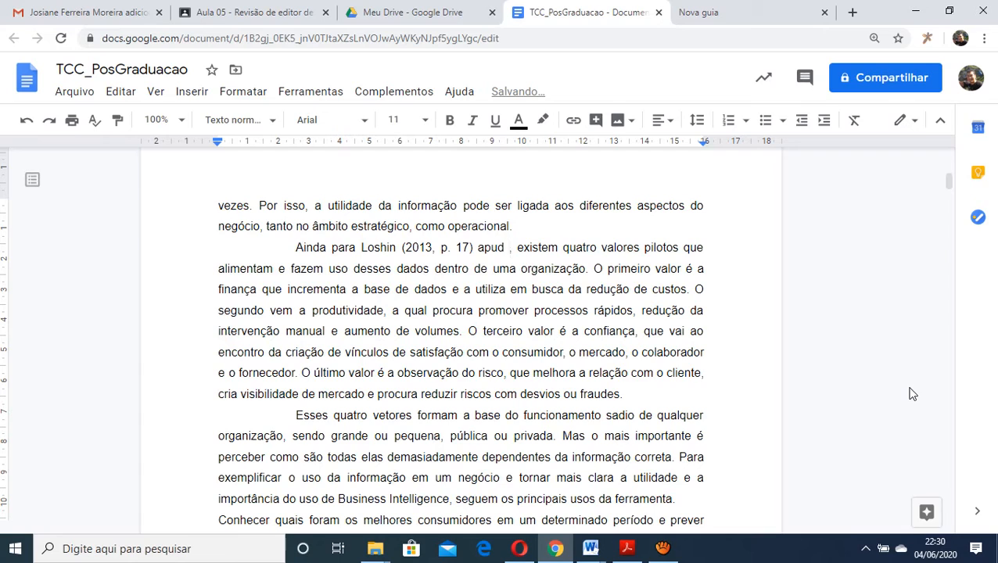
text( Nunes)
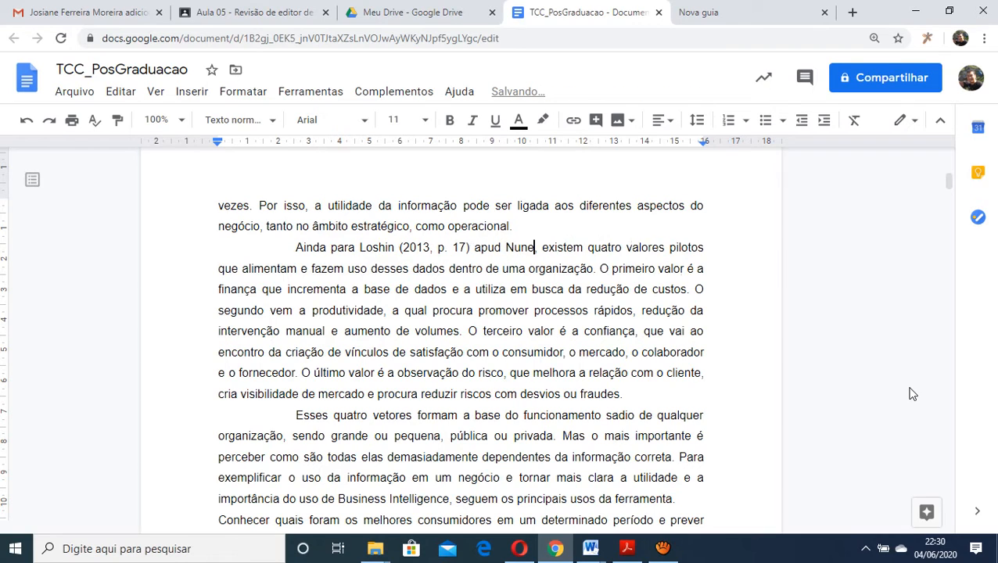
text( ()
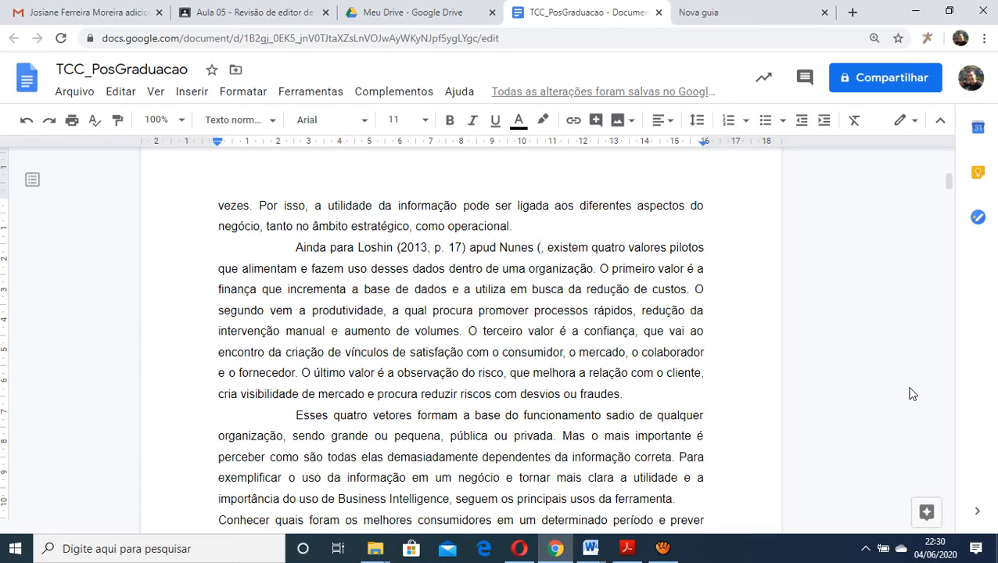
text(2010, p.)
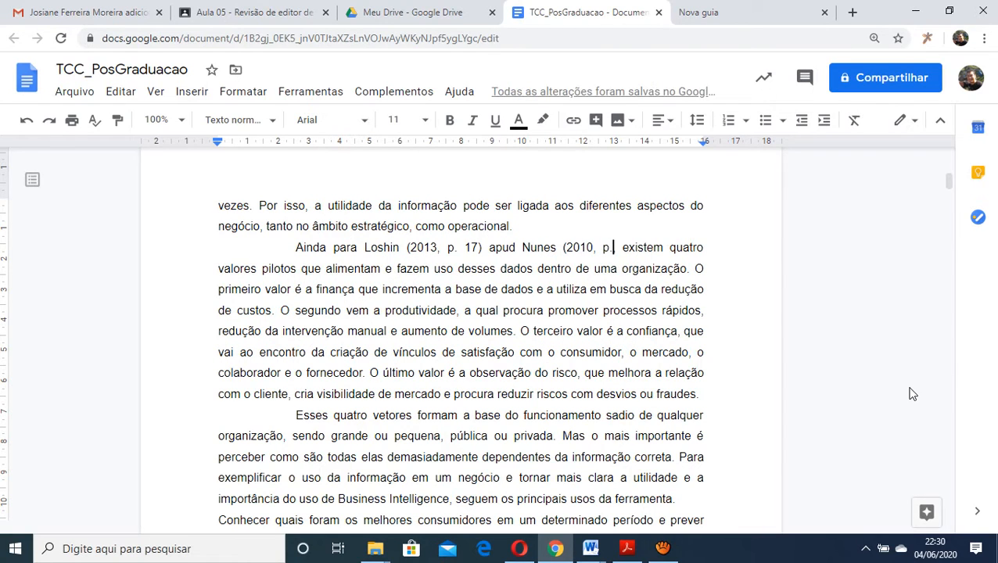
text(200))
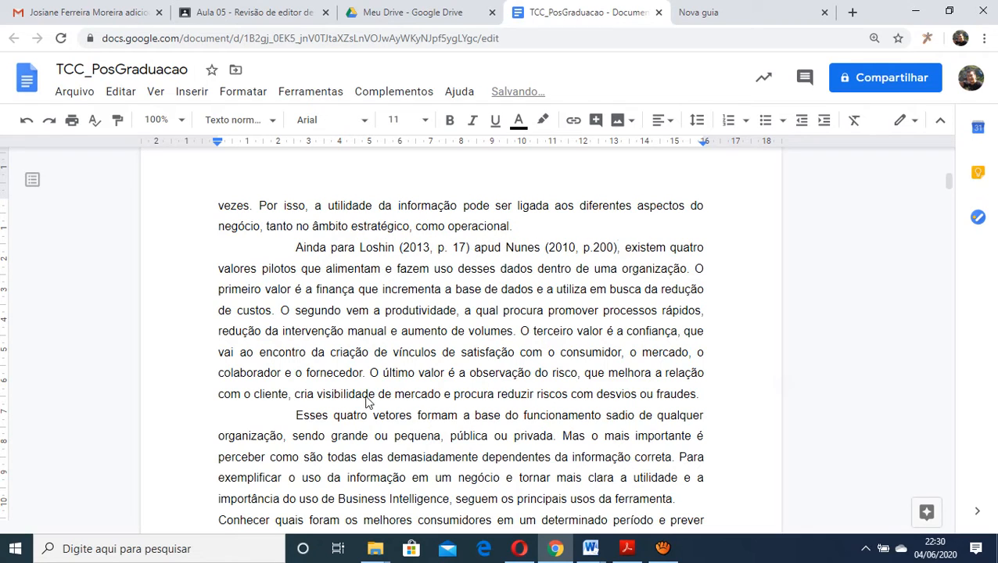
text(,)
Italicize the word "apud" in the secondary citation of the "Ainda para" paragraph
drag(474, 247, 500, 247)
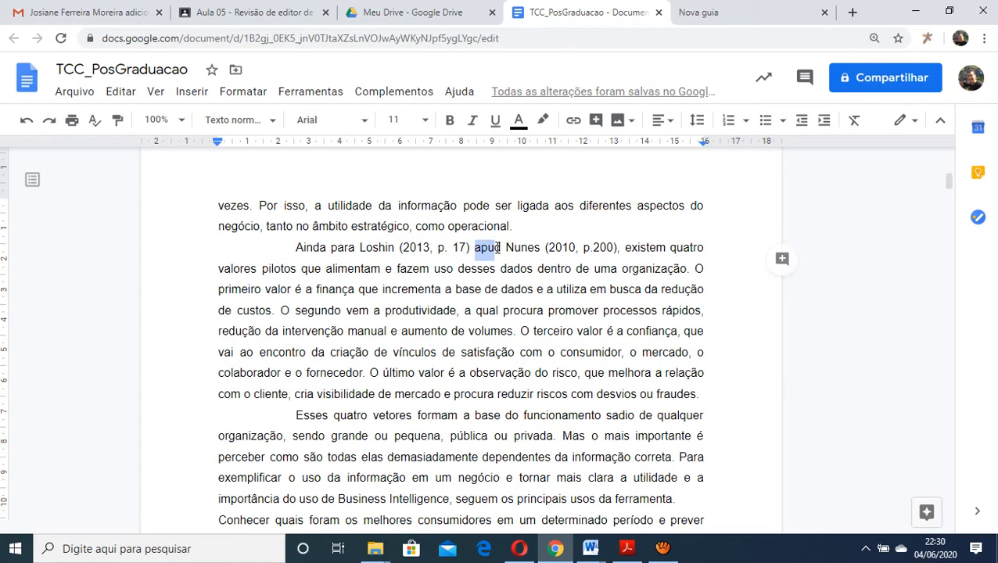
click(473, 122)
click(473, 122)
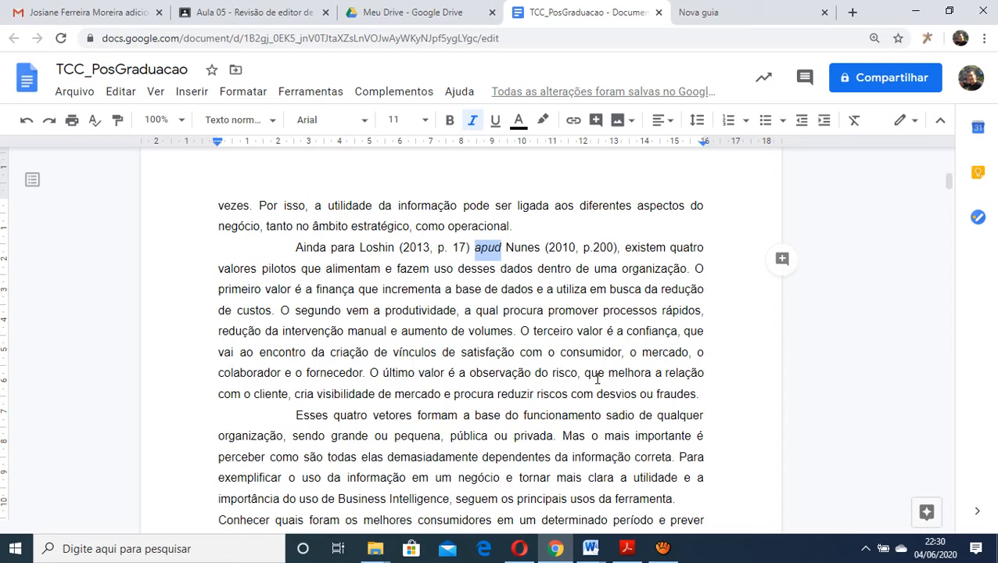
click(529, 249)
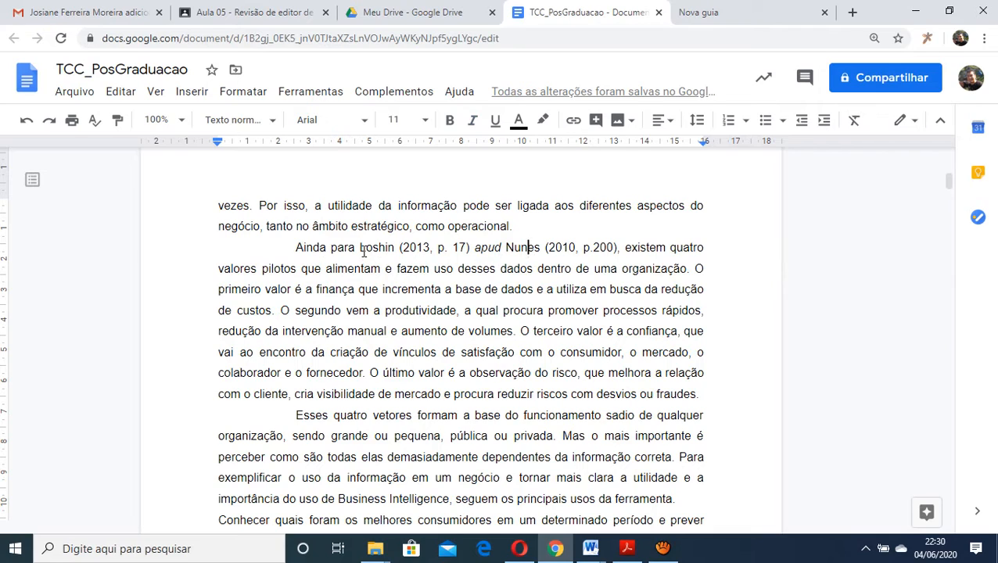
Make the entire apud citation bold, from the first author's surname through "(2010, p.200)"
drag(361, 248, 619, 250)
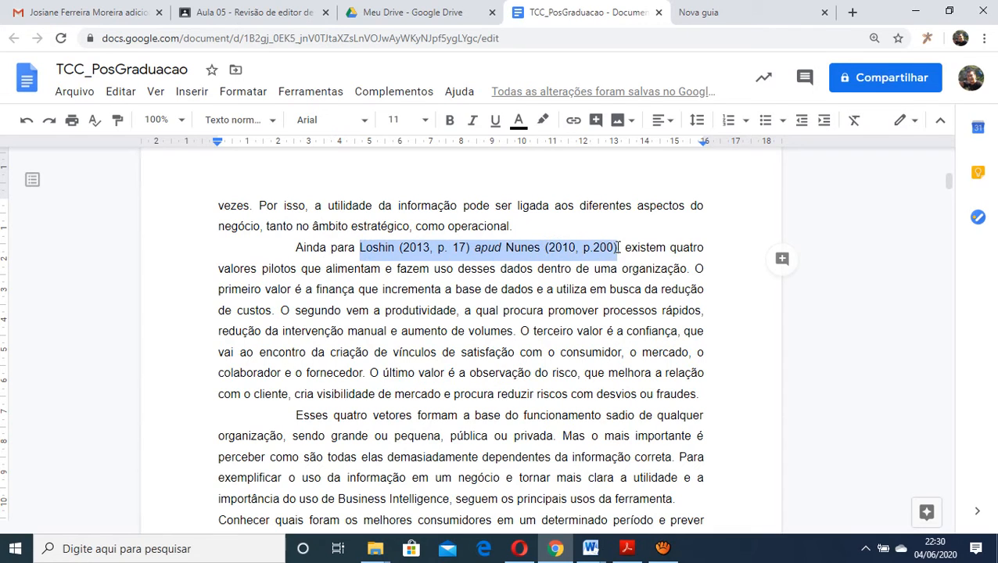
click(450, 120)
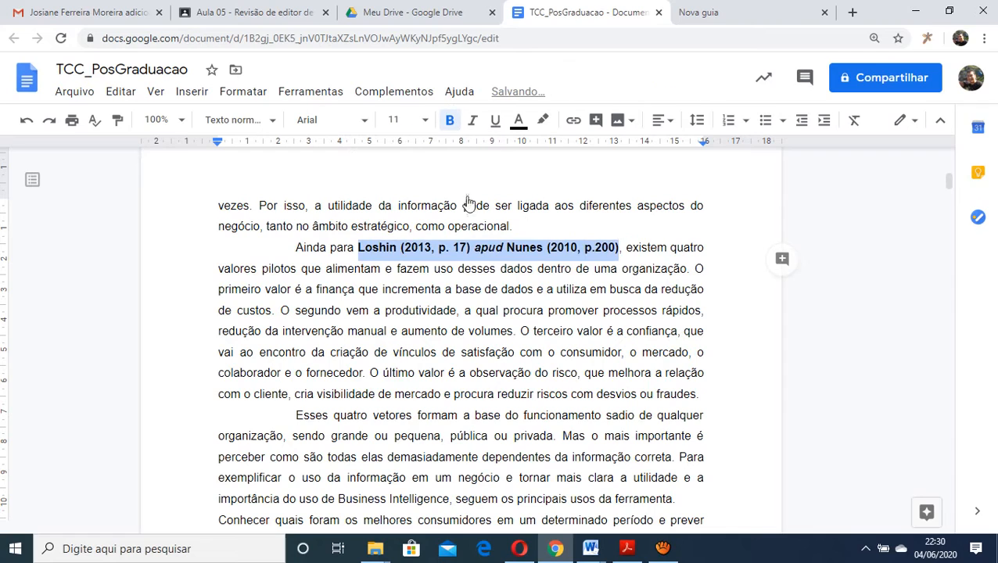
click(450, 291)
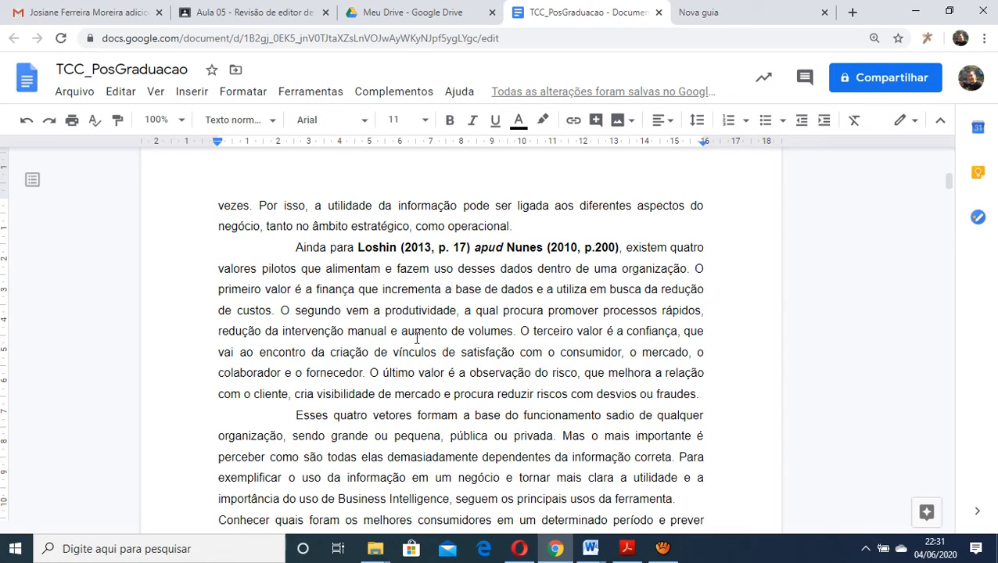
Examine the entries in the REFERÊNCIAS list at the end of the thesis, including authors, bold titles and publication data
drag(949, 182, 953, 500)
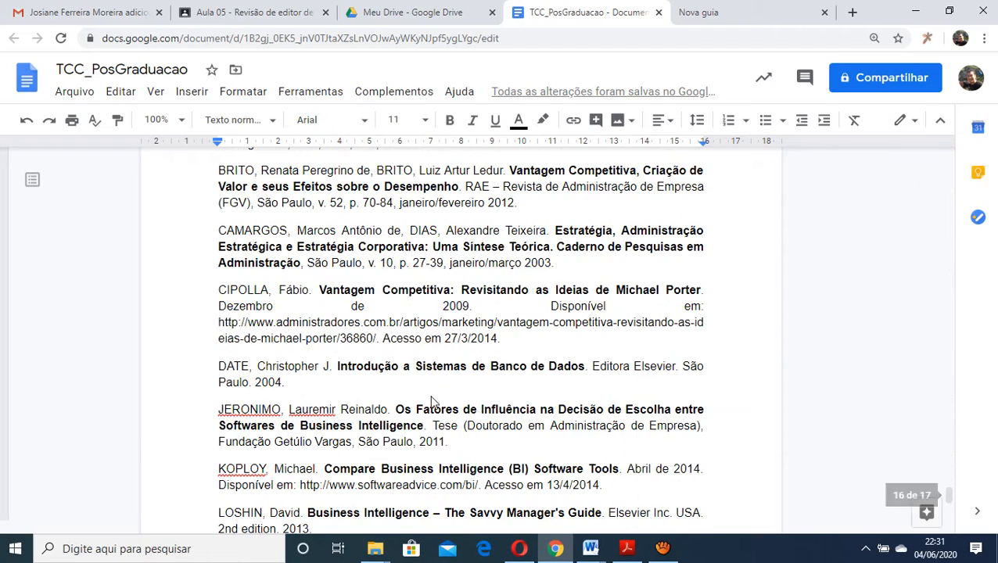
scroll(432, 397, down, 3)
scroll(432, 396, up, 8)
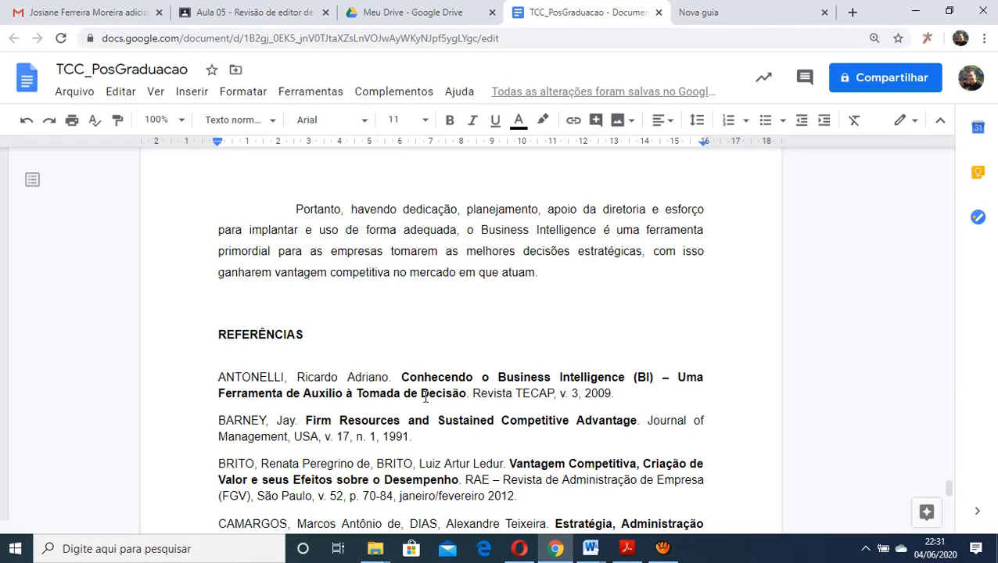
scroll(381, 390, up, 15)
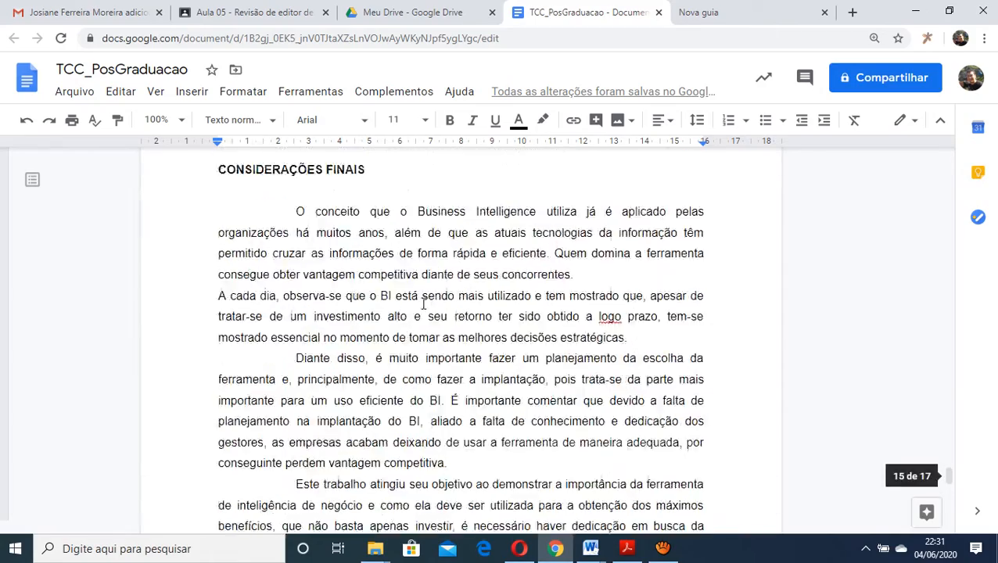
scroll(417, 220, down, 15)
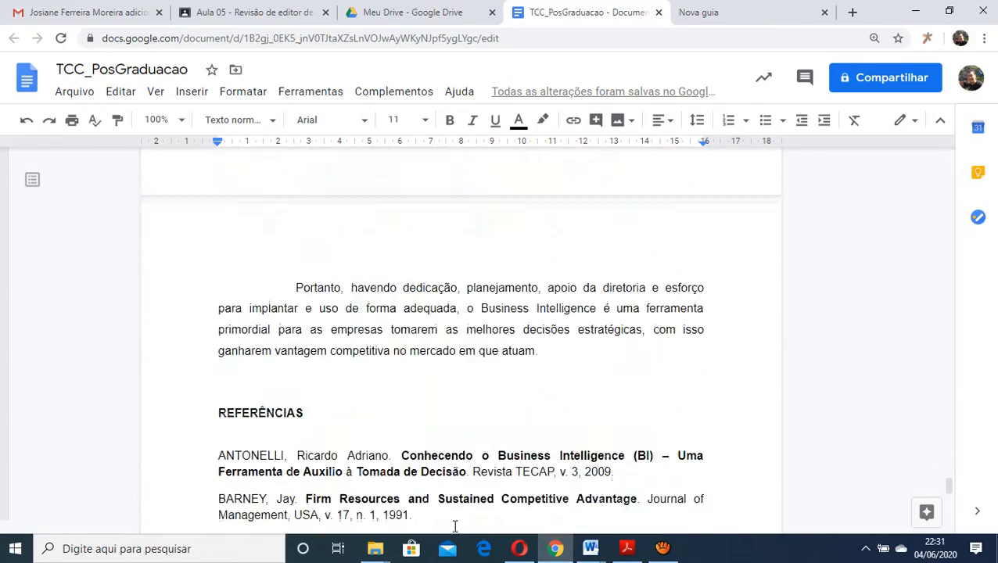
scroll(459, 501, down, 1)
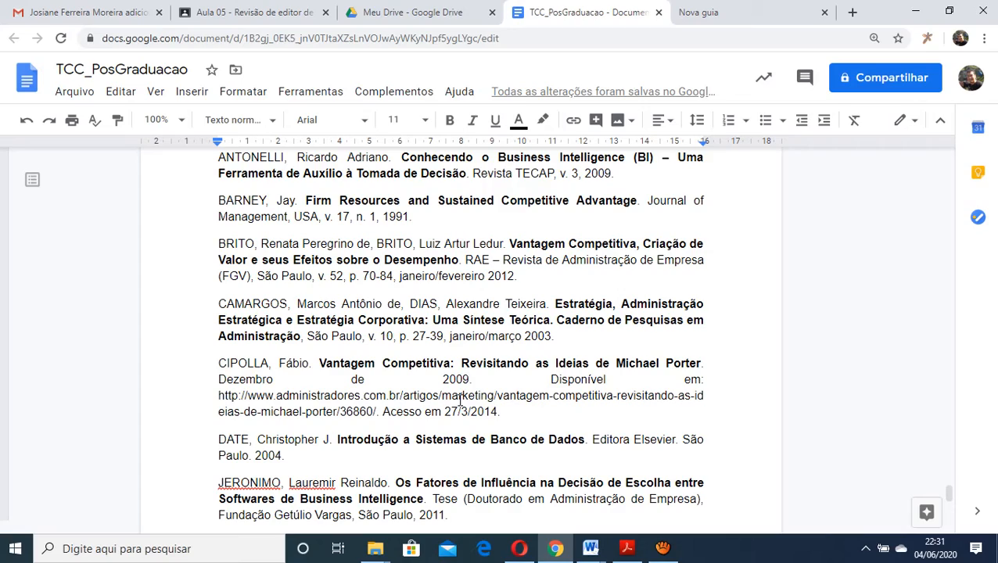
scroll(461, 395, up, 10)
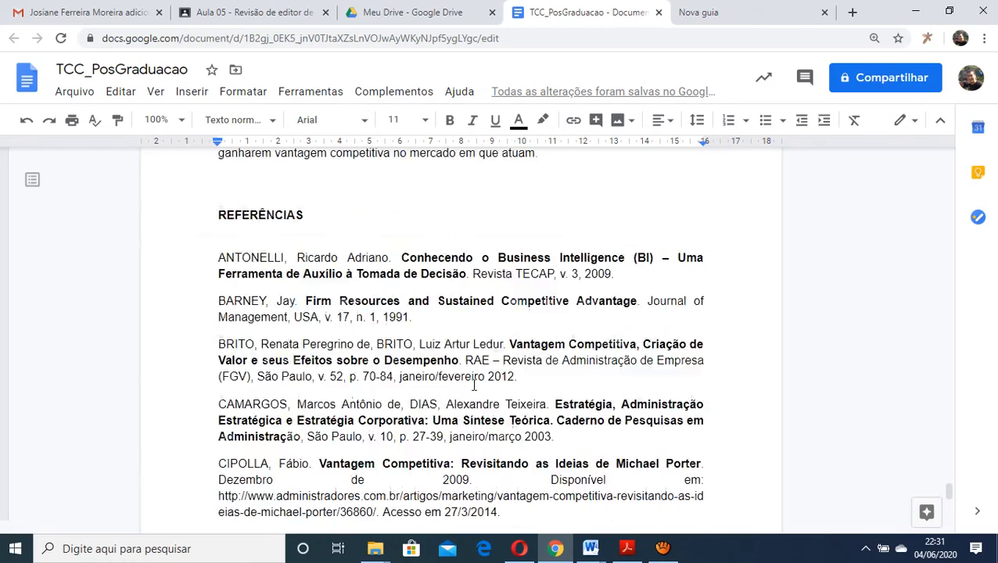
Go back through the interview sections to section 2.3 and review its bold direct quotations and their author-date citation
scroll(473, 386, up, 4)
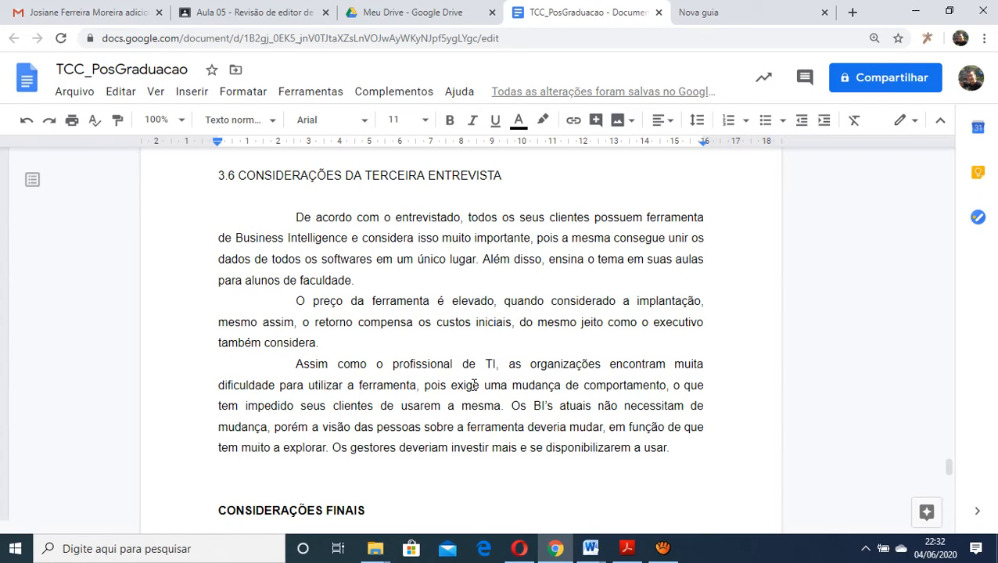
scroll(461, 389, up, 8)
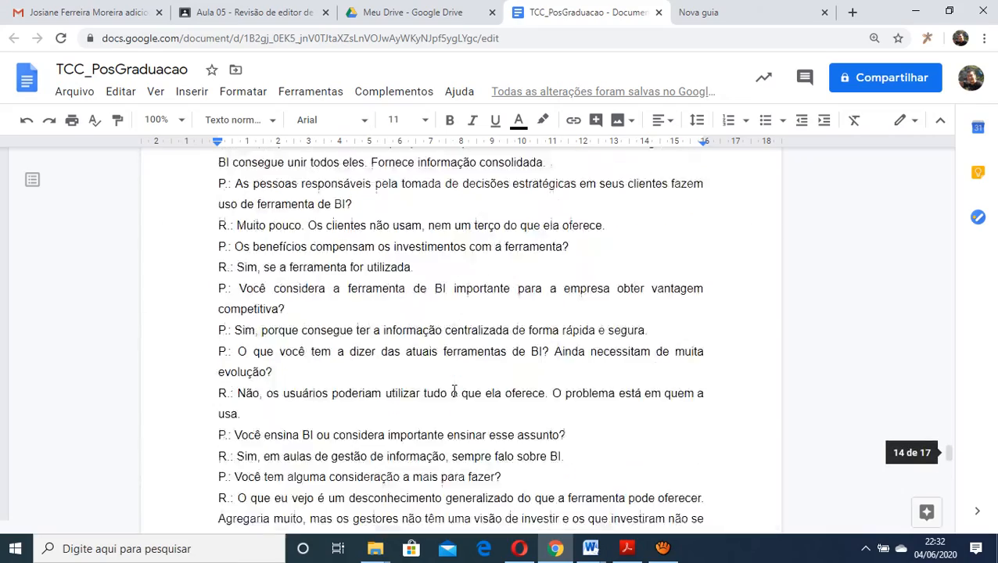
scroll(454, 391, up, 20)
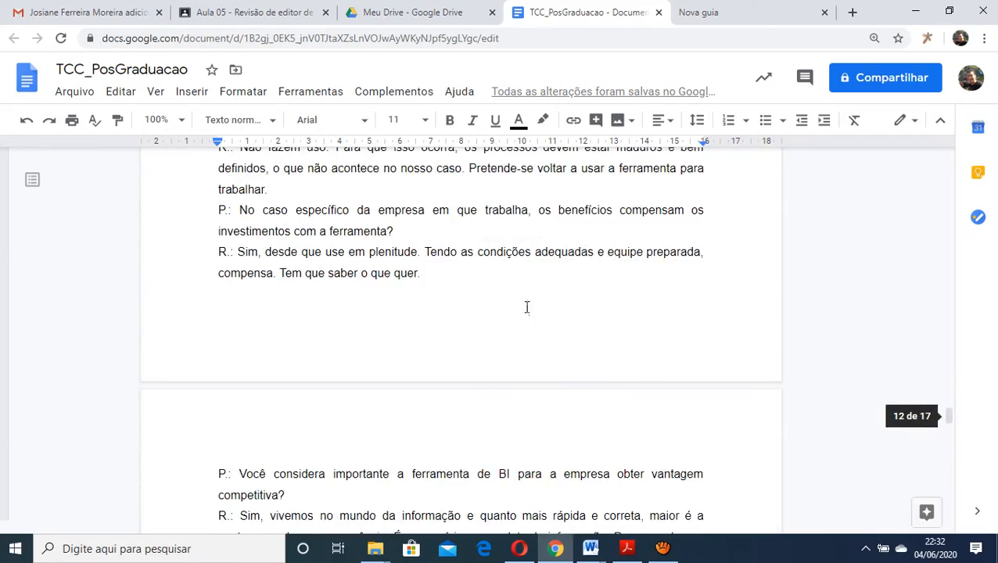
scroll(527, 306, up, 10)
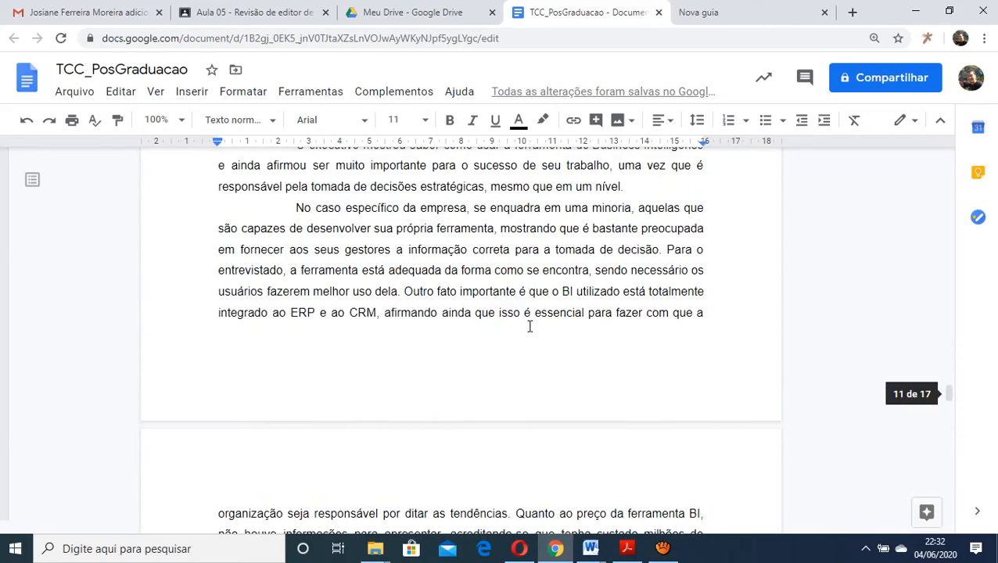
scroll(531, 313, up, 10)
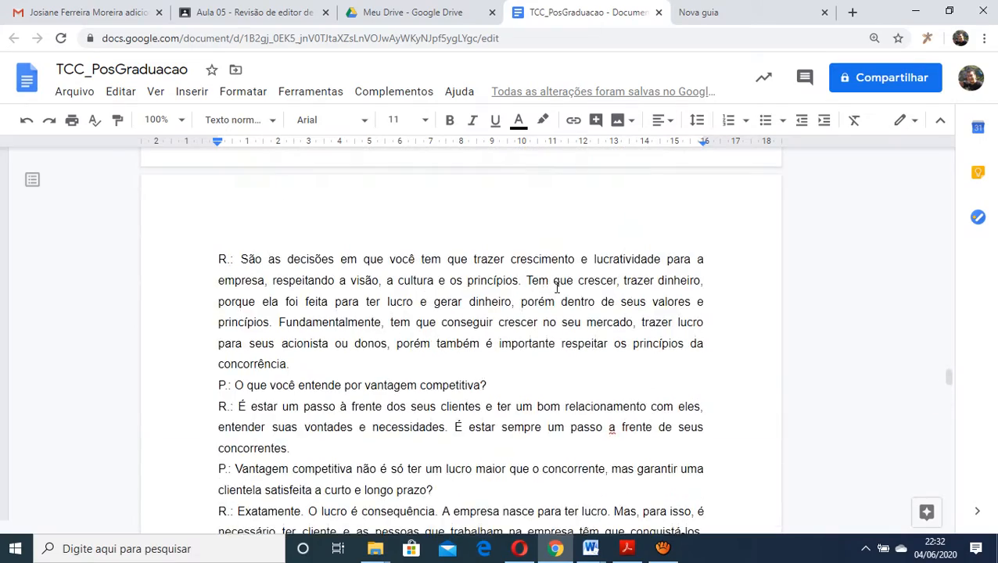
scroll(556, 288, up, 15)
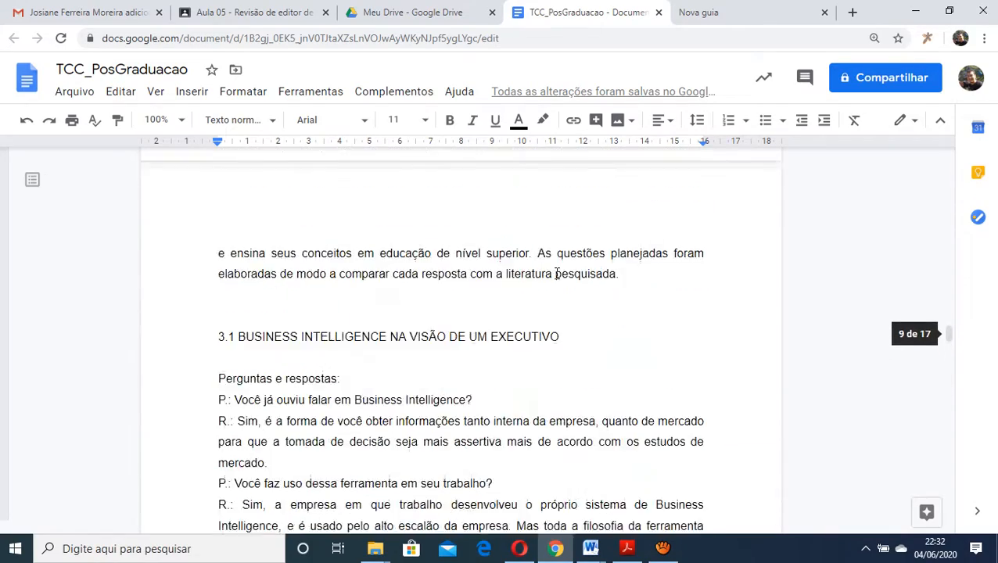
scroll(557, 273, up, 15)
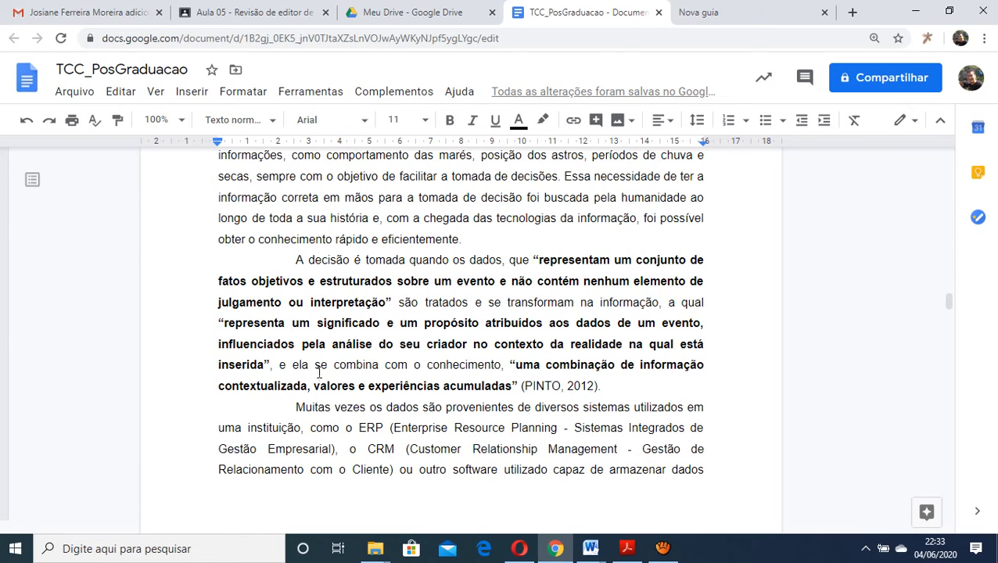
Look over the interview introduction in chapter 3 and the parenthetical author-date citations ending the paragraphs in chapter 2
scroll(318, 373, down, 3)
scroll(395, 389, down, 8)
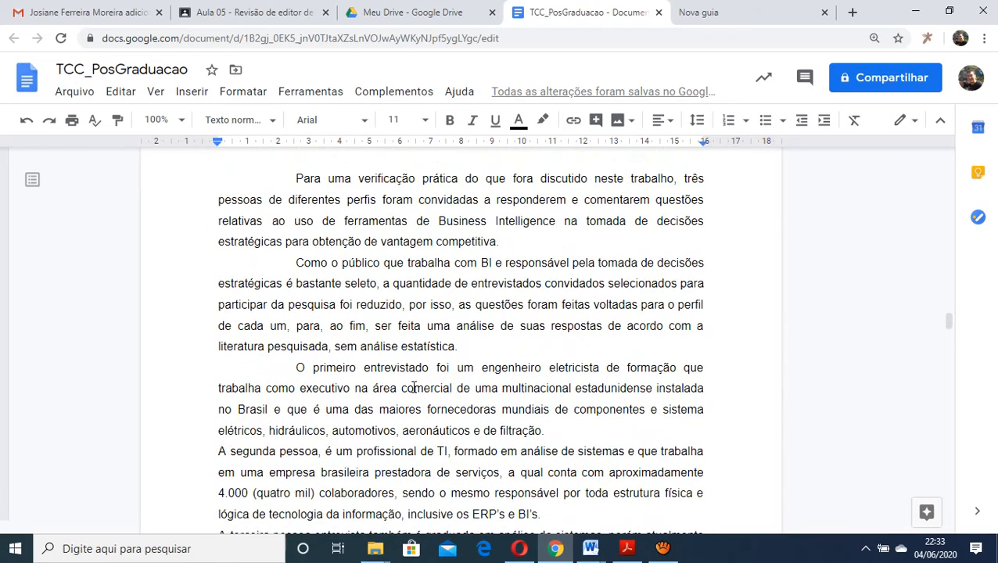
scroll(413, 387, down, 10)
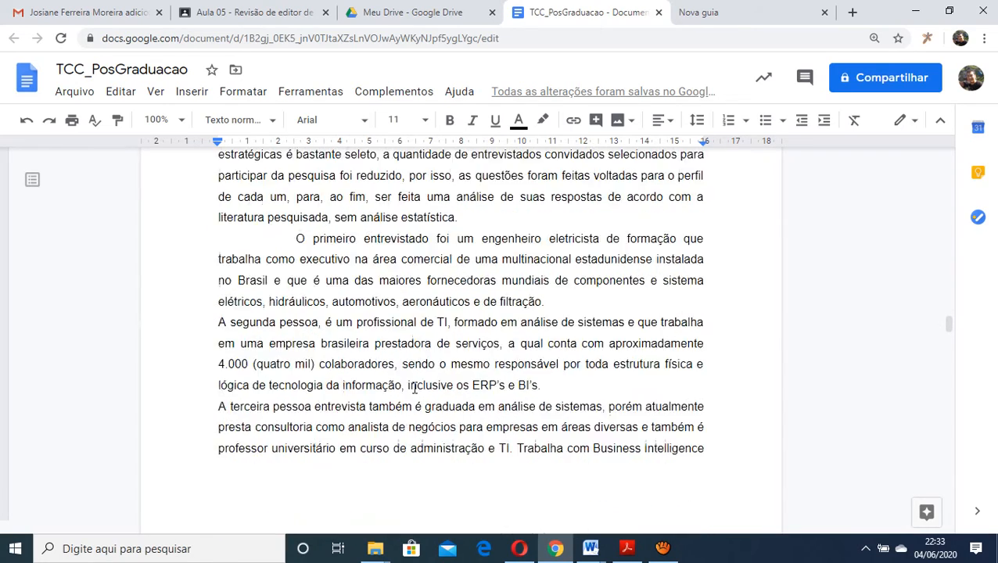
scroll(415, 398, down, 2)
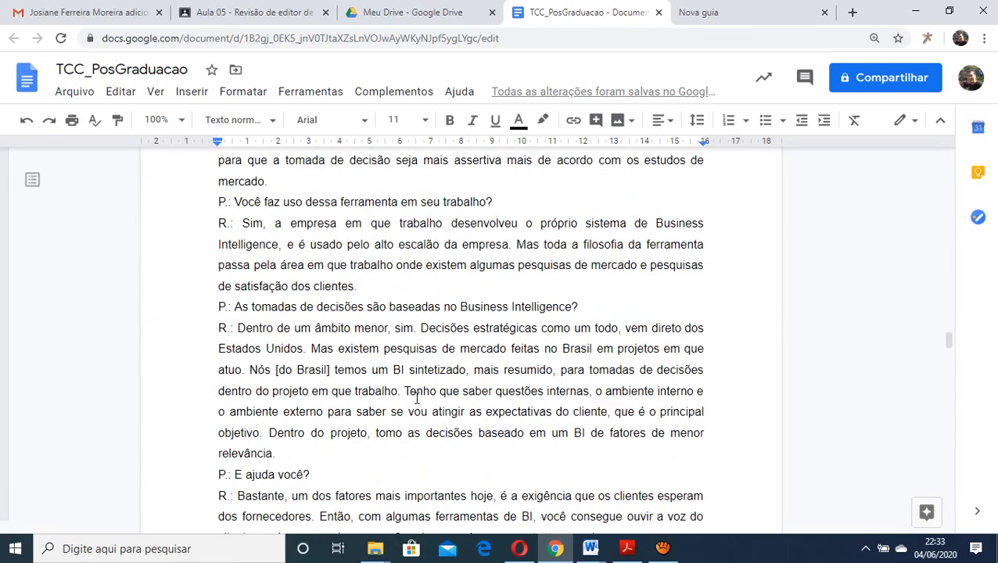
scroll(417, 399, down, 1)
scroll(416, 398, up, 7)
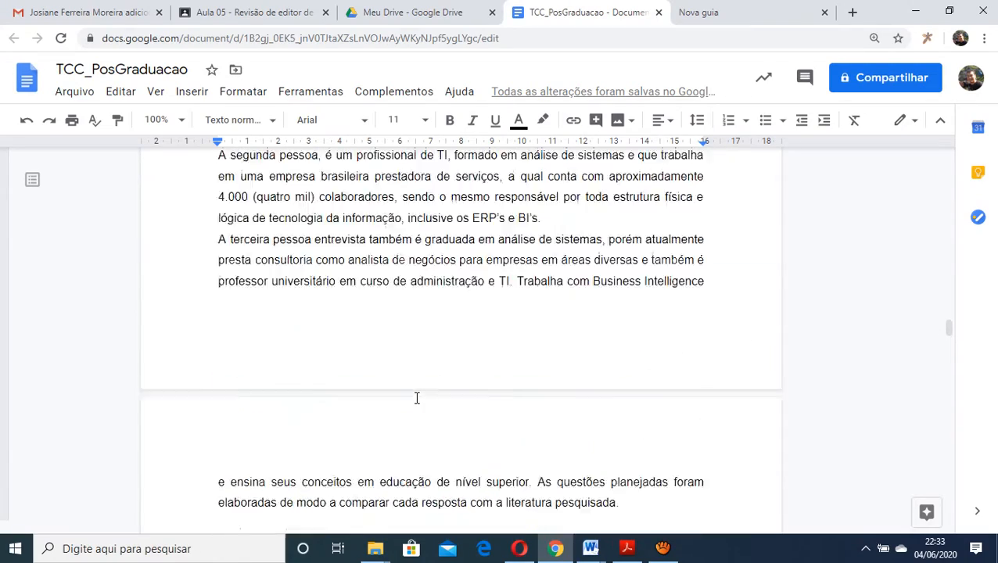
scroll(417, 398, up, 15)
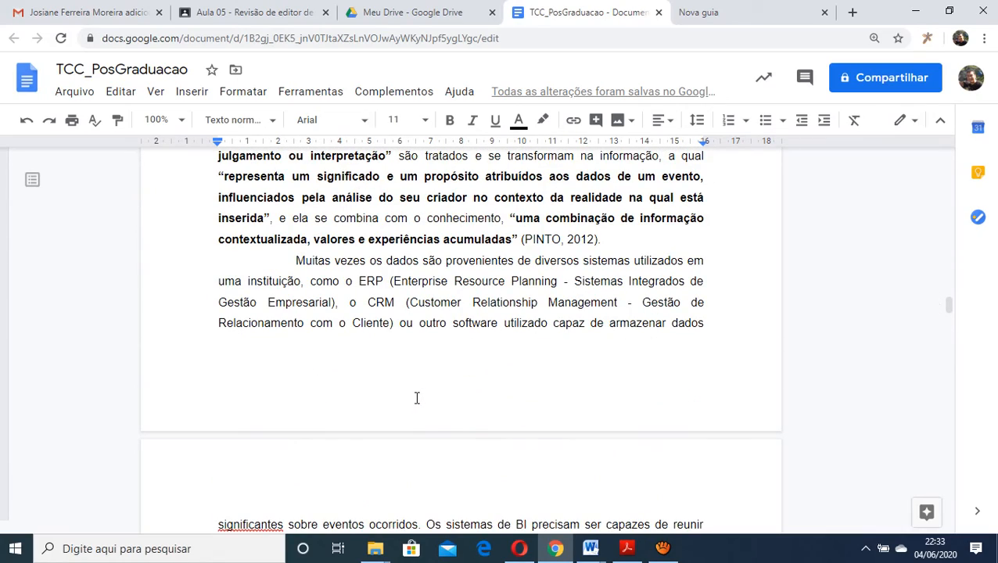
scroll(413, 412, up, 7)
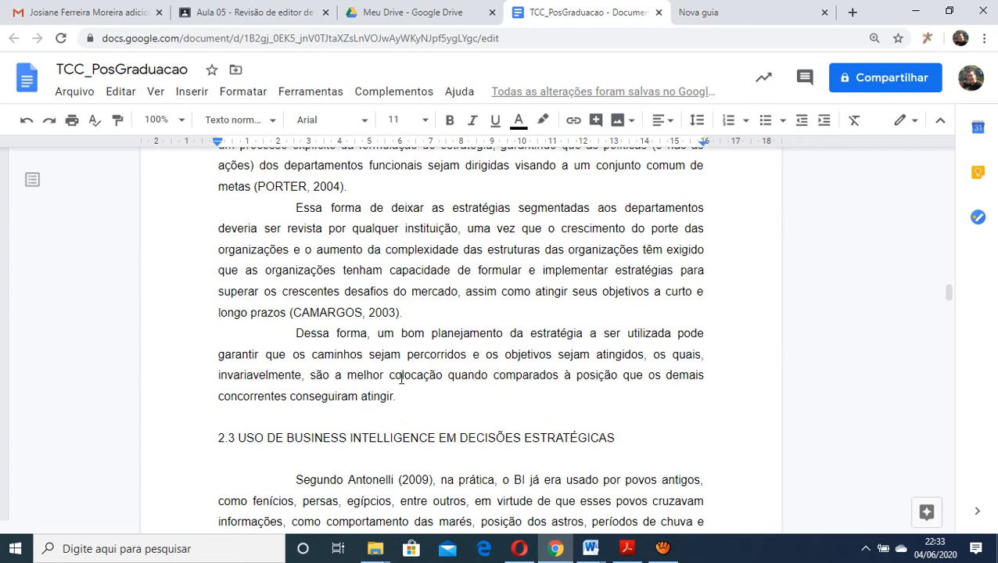
scroll(414, 361, up, 3)
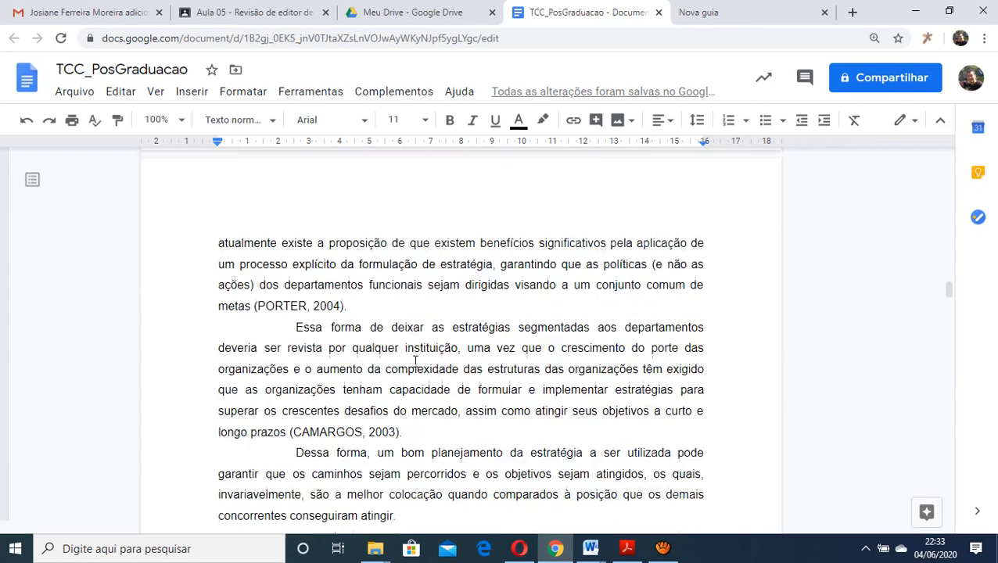
scroll(415, 362, up, 3)
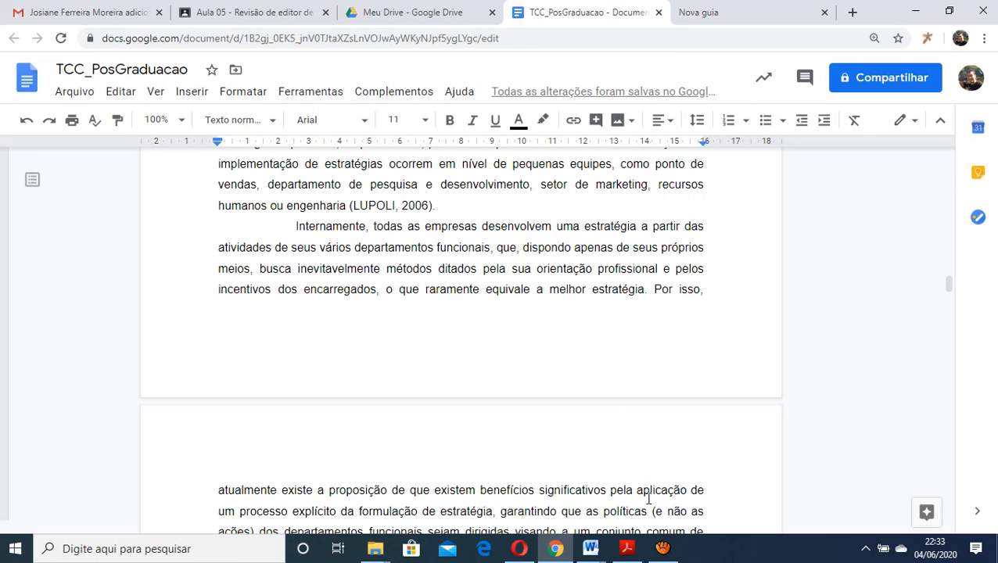
click(663, 550)
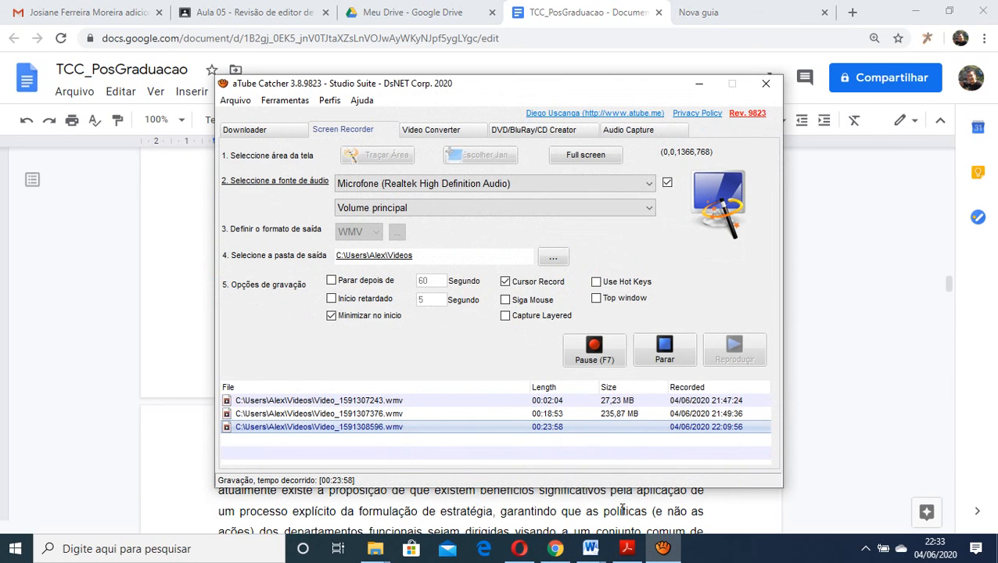